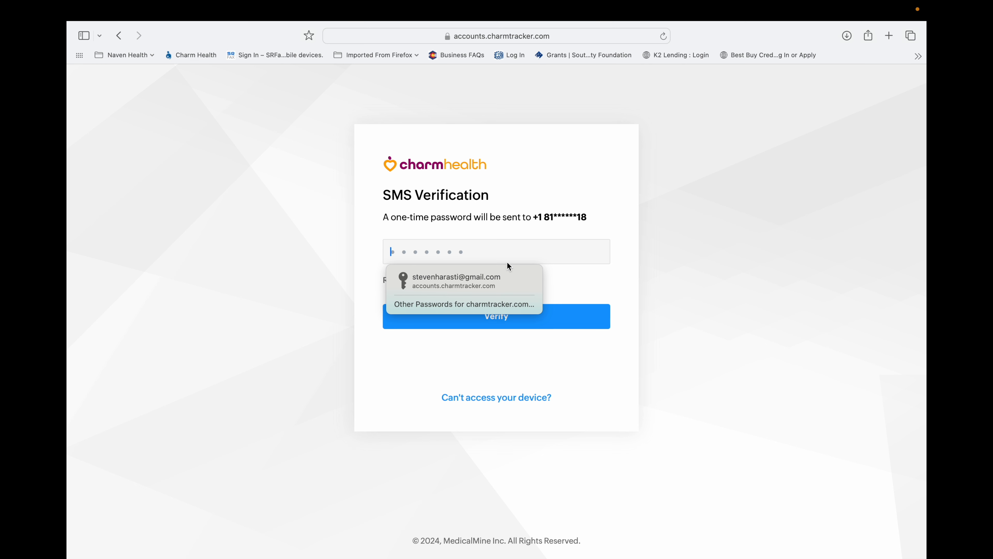
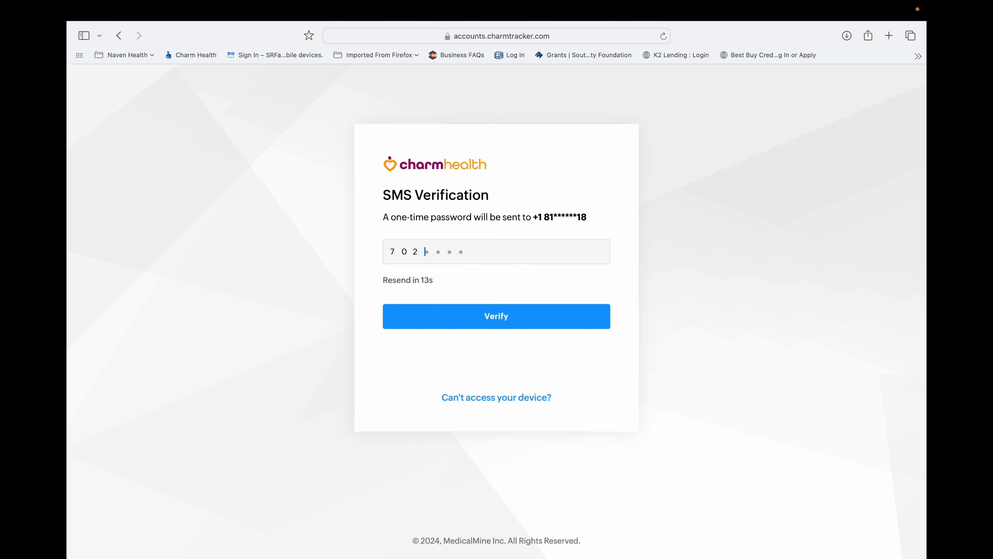
# Step: Enter the SMS one-time verification code and submit it to reach the Change Password form
pyautogui.click(501, 318)
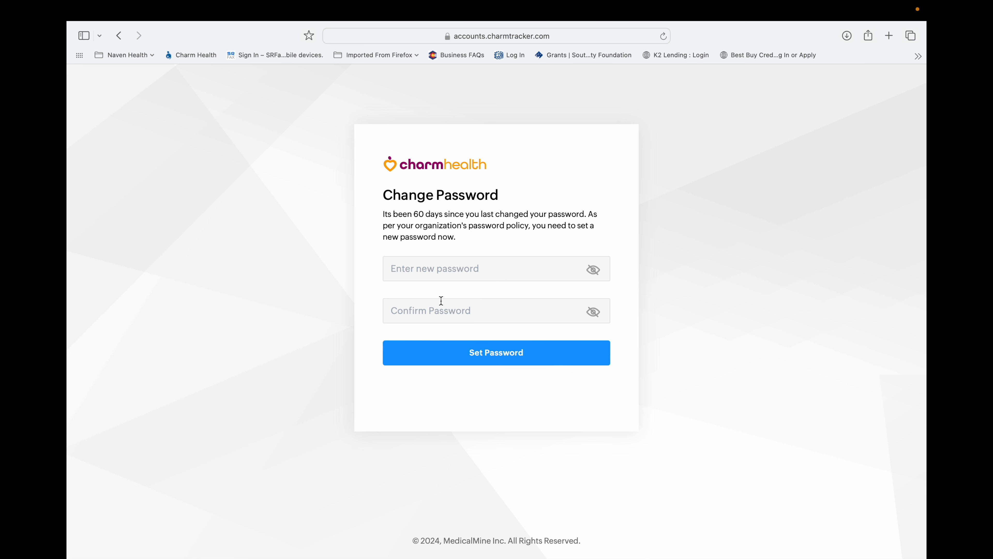
# Step: Set Safari's suggested strong password as the new password, then return to the sign-in page
pyautogui.click(481, 269)
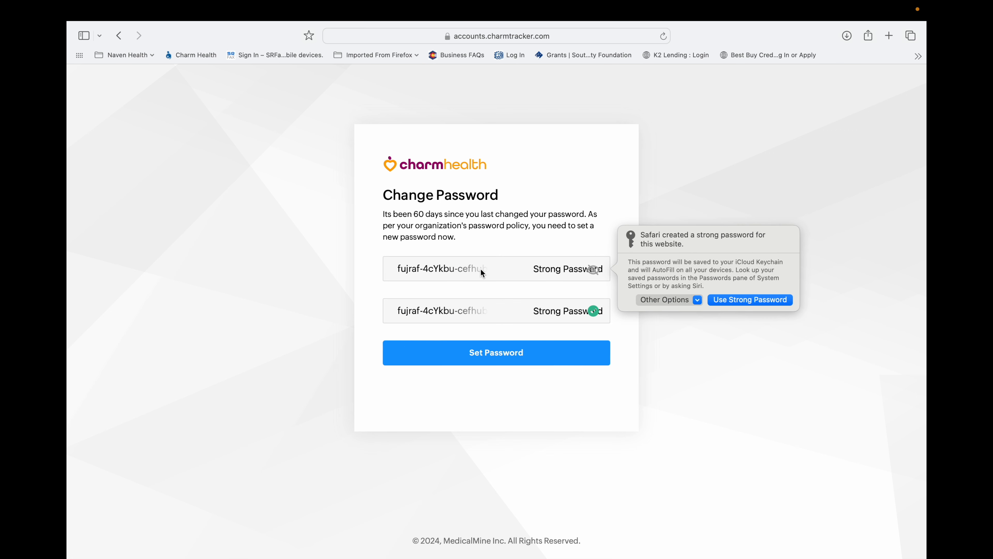
pyautogui.click(727, 303)
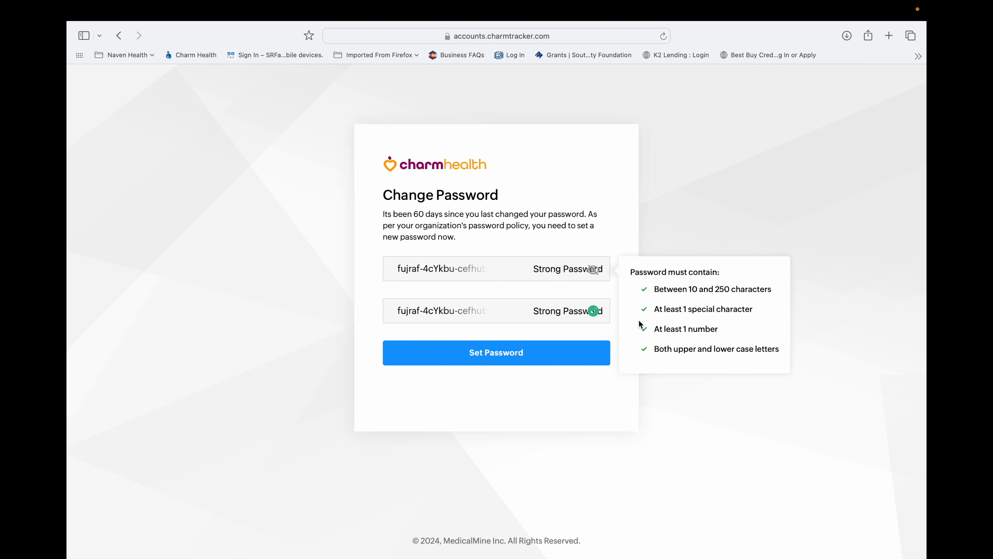
pyautogui.click(534, 354)
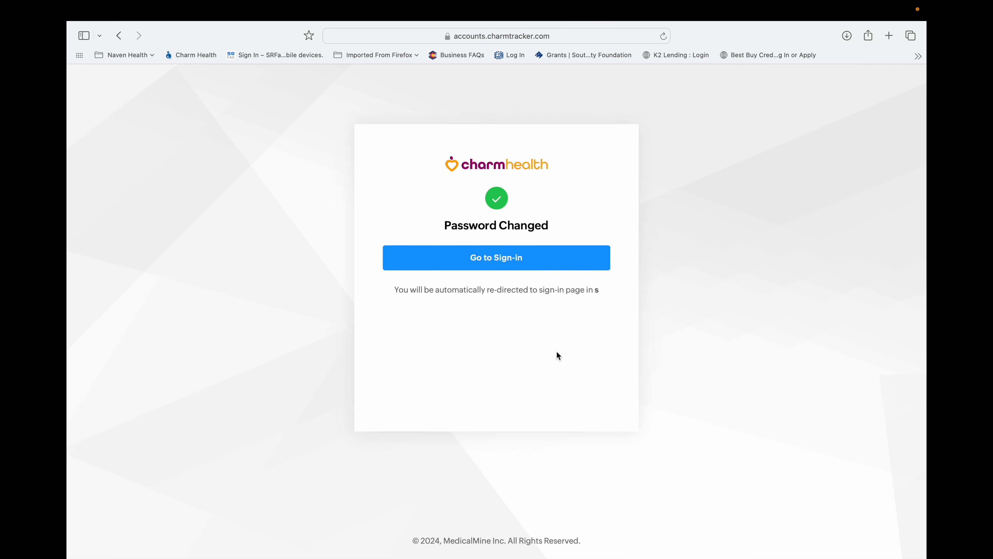
pyautogui.click(523, 261)
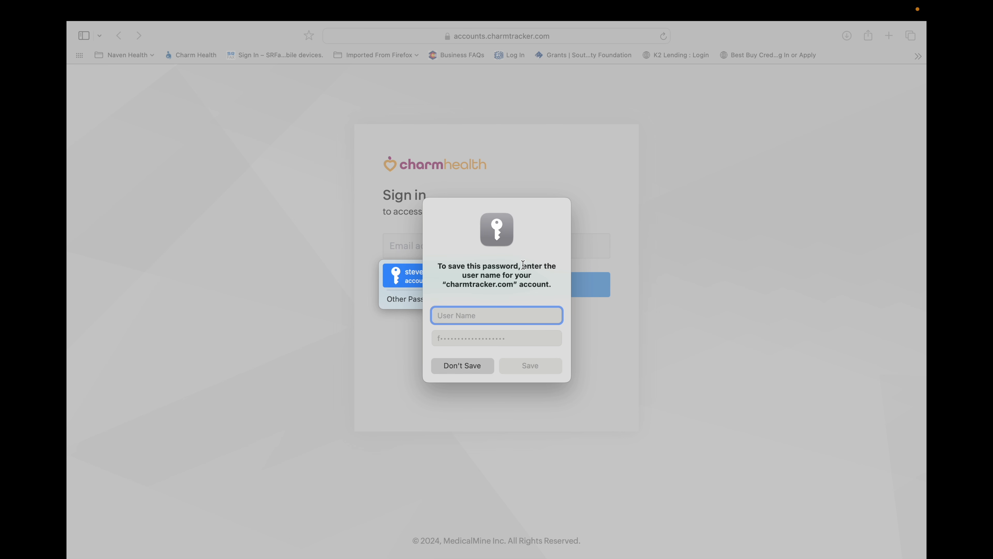
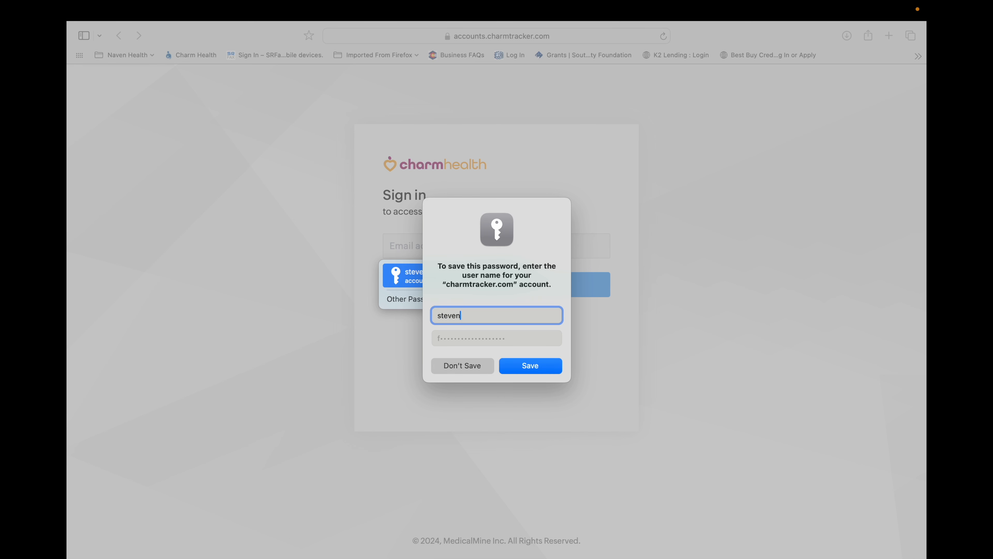
# Step: Save the new password to Safari's keychain with the account's e-mail as user name
pyautogui.click(536, 366)
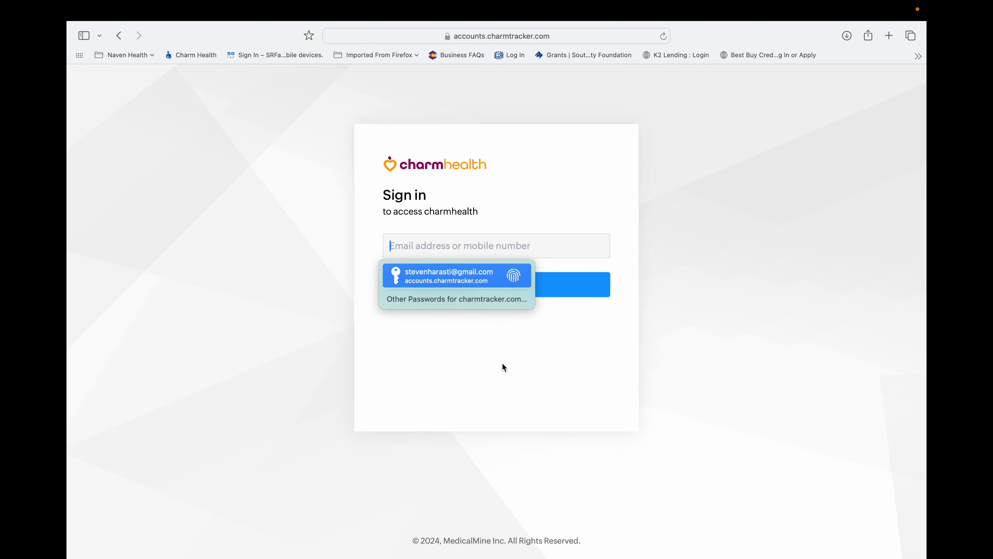
# Step: Sign in with the autofilled new password and submit the SMS one-time code
pyautogui.press('Return')
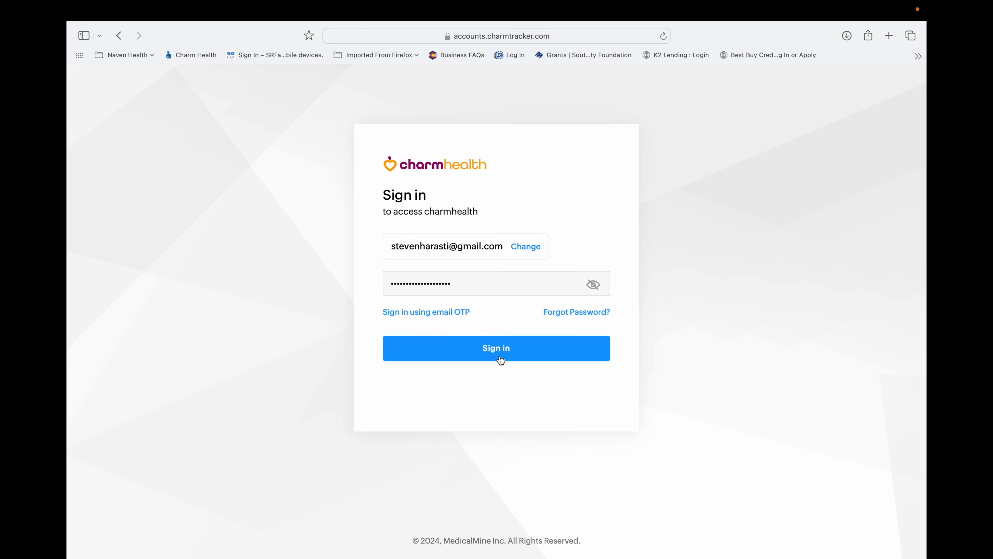
pyautogui.click(502, 358)
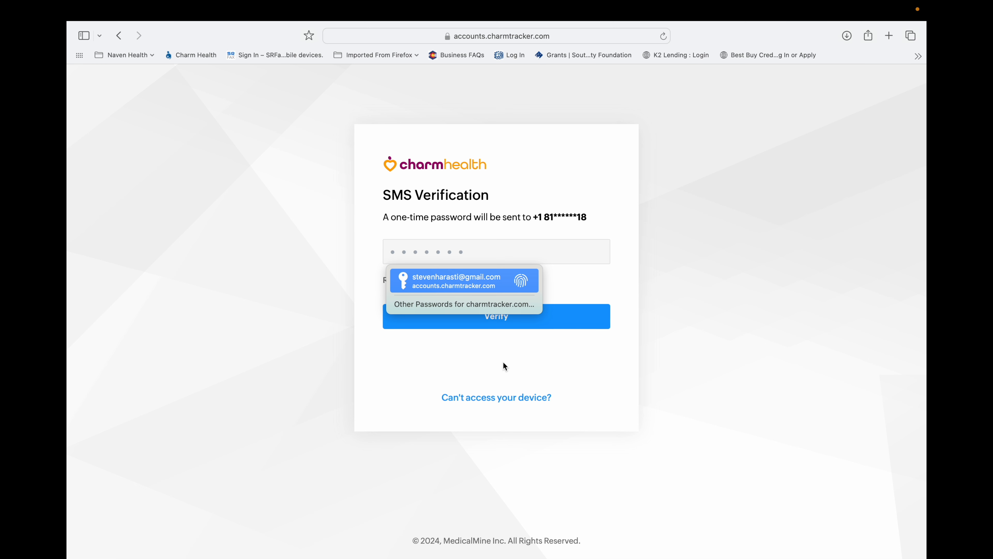
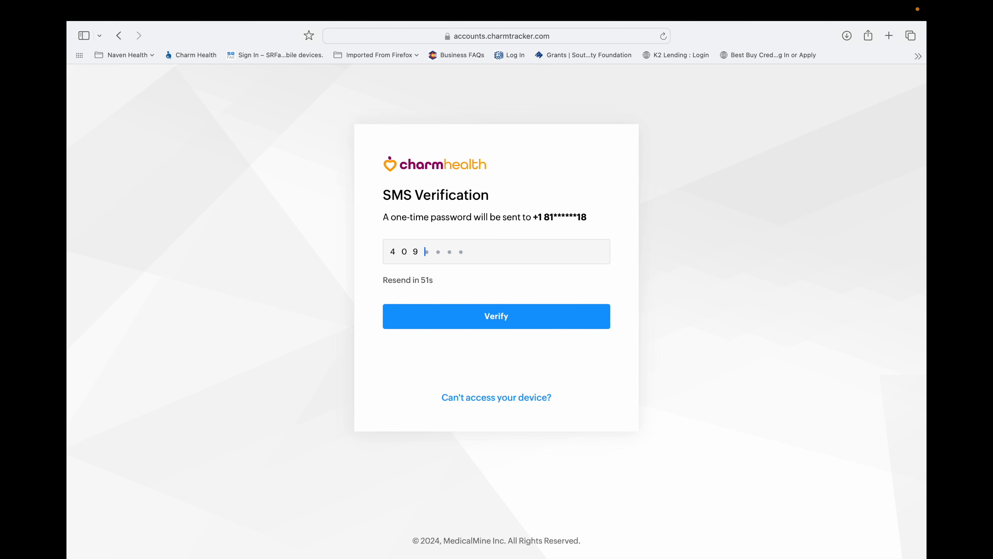
pyautogui.click(505, 323)
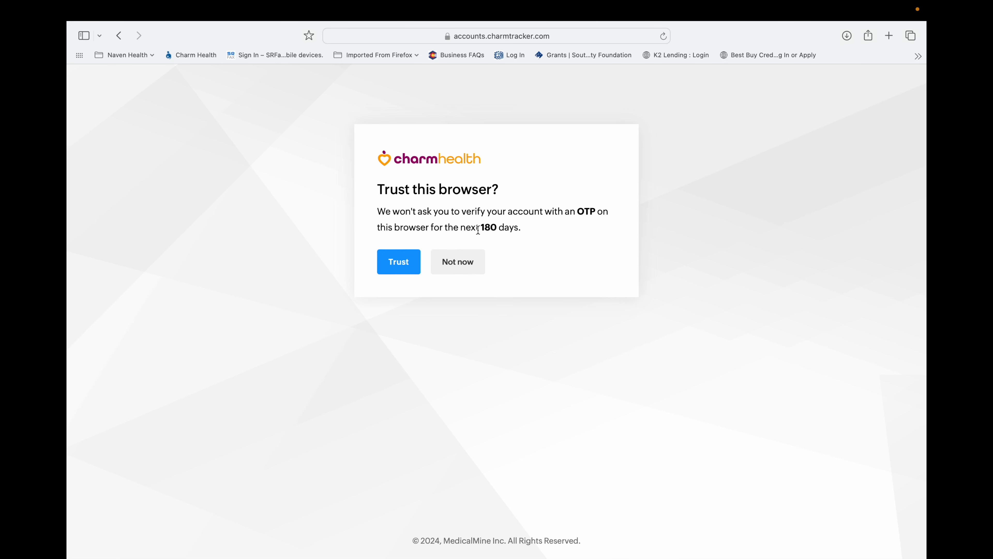
# Step: Trust this browser for 180 days and open the Patients list with the test patient
pyautogui.click(406, 267)
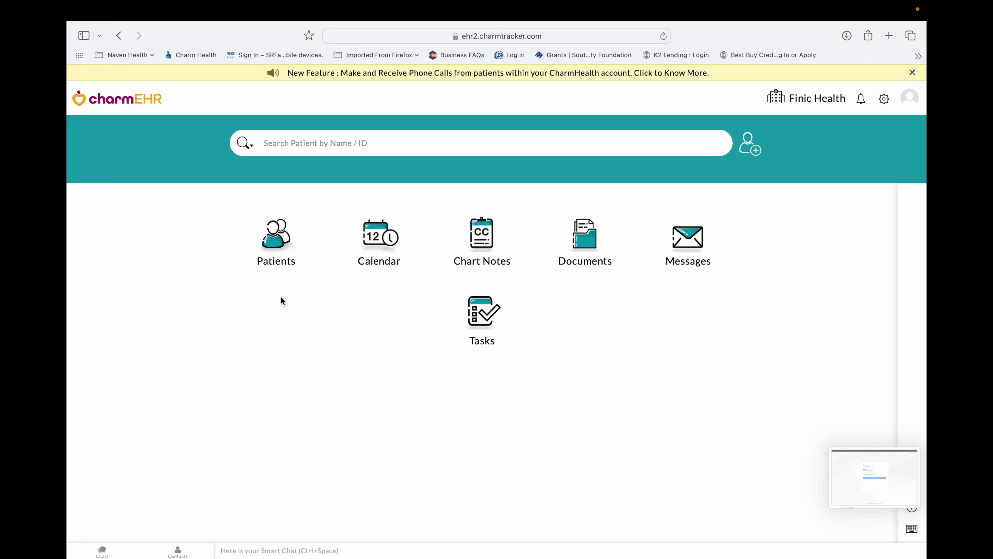
pyautogui.click(278, 246)
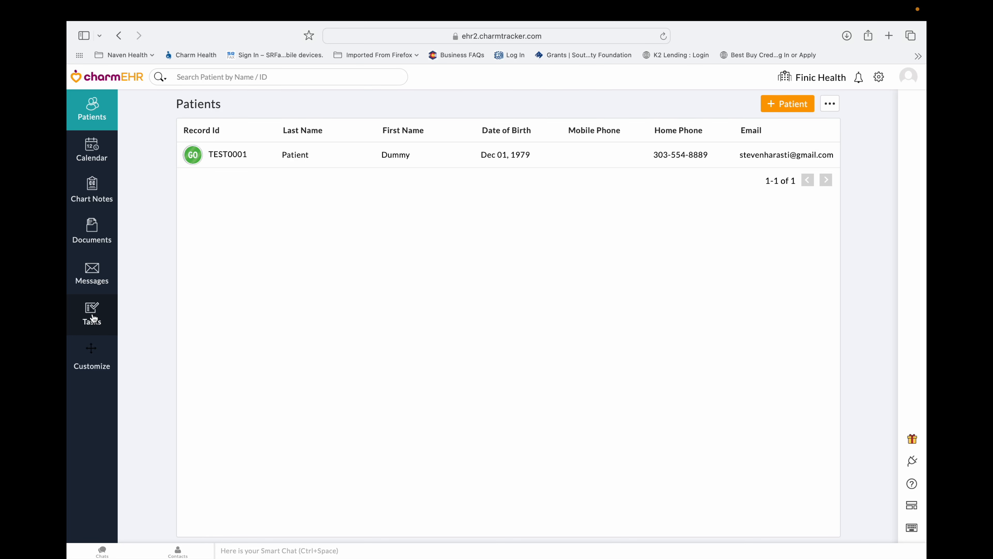
# Step: Disable the Tasks section in Customize Member Dashboard and save the preference
pyautogui.click(94, 355)
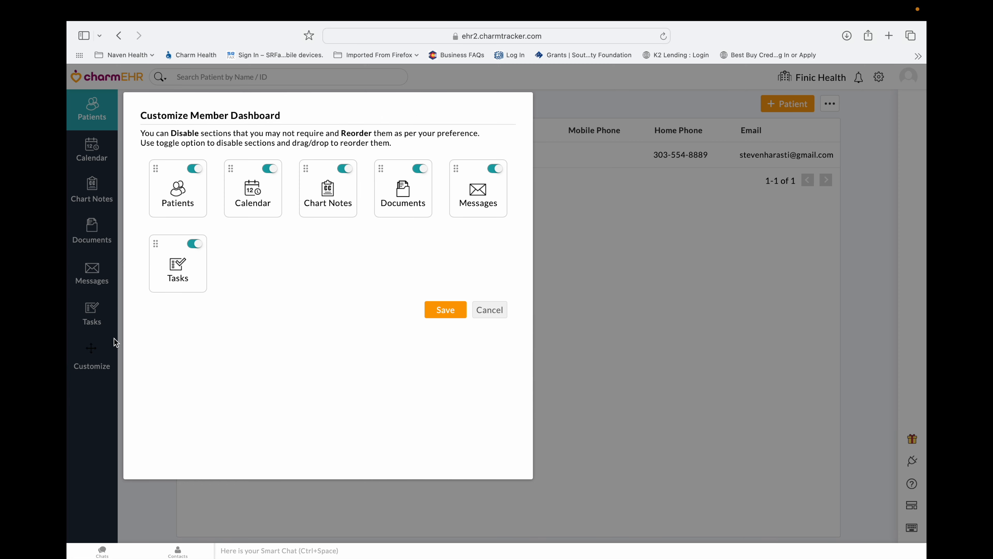
pyautogui.click(196, 244)
pyautogui.click(447, 311)
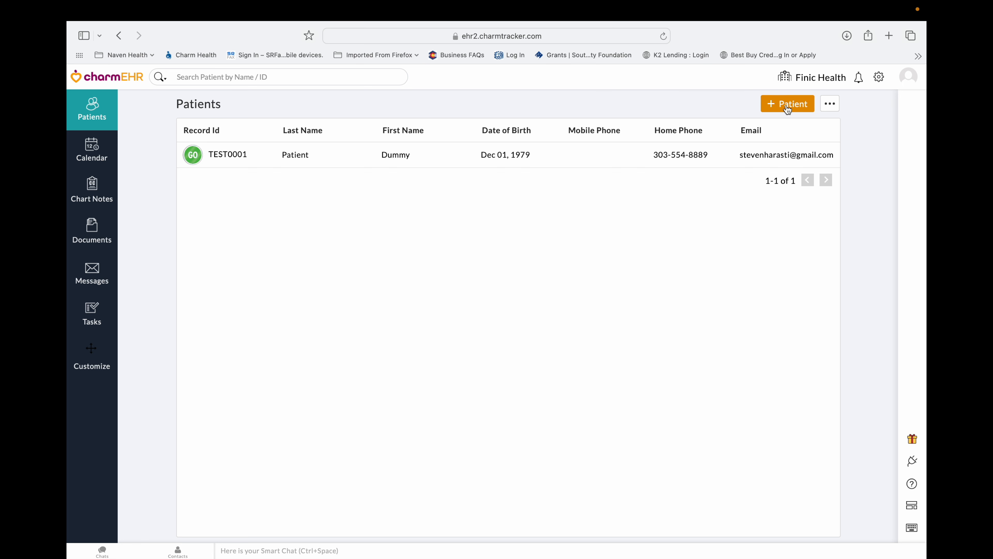
pyautogui.click(829, 104)
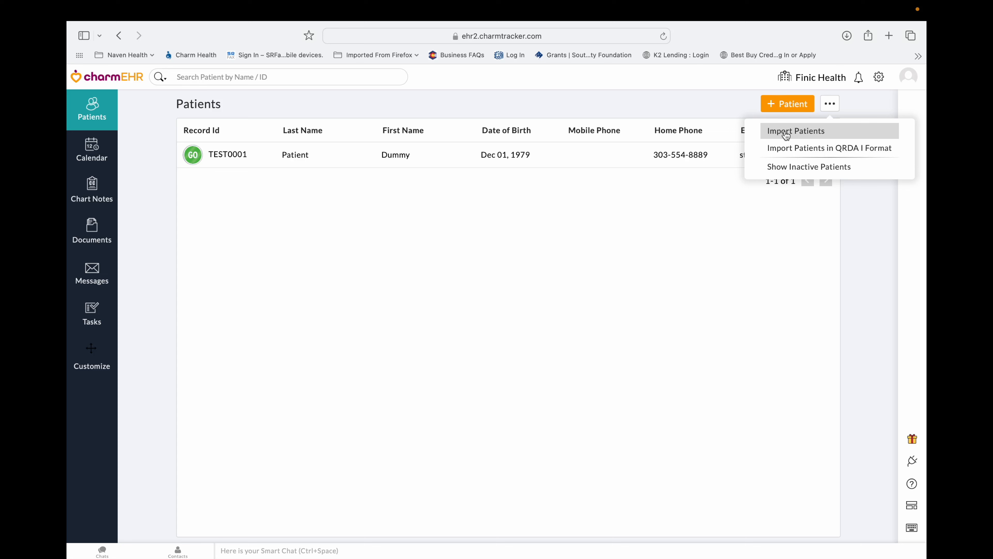
pyautogui.click(740, 109)
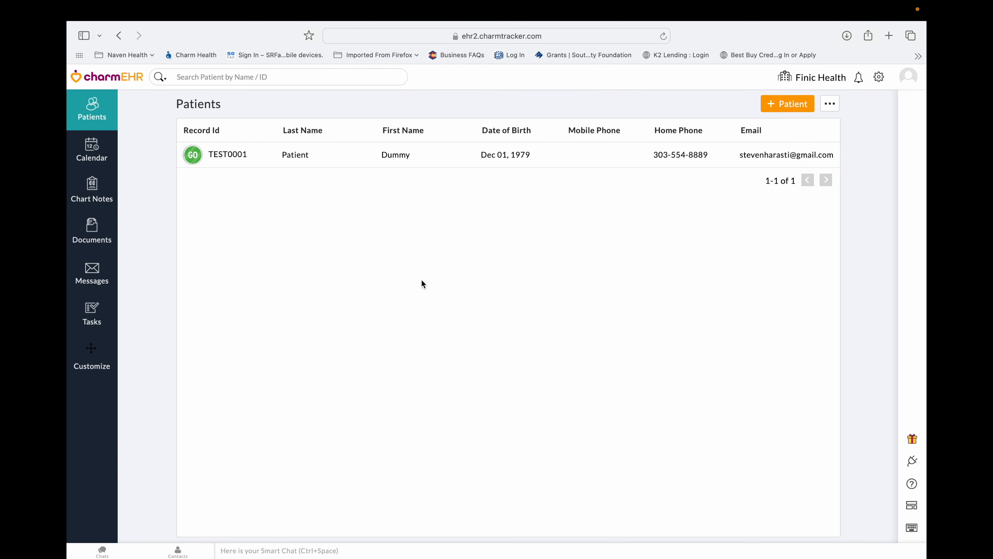
# Step: Open the Calendar in Month view showing June 2024
pyautogui.click(99, 158)
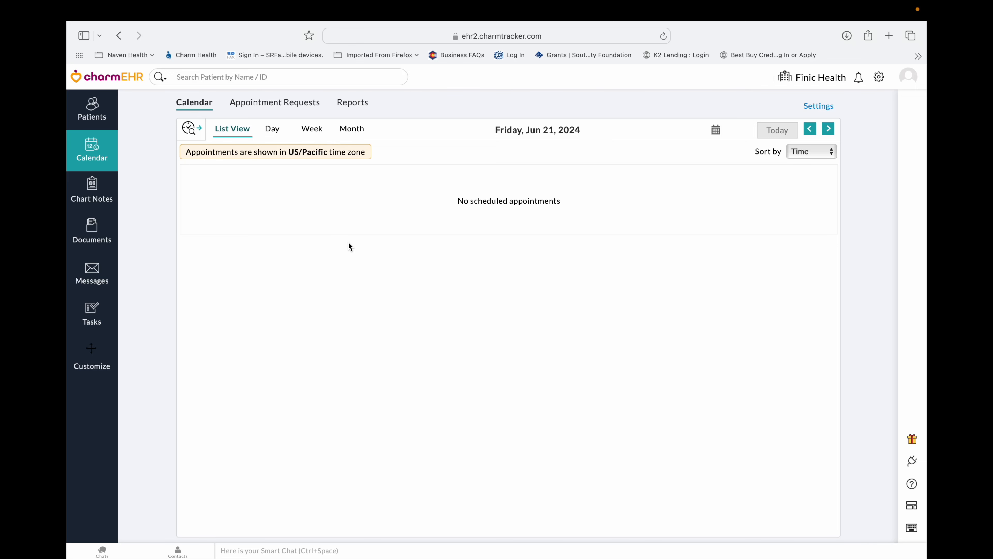
pyautogui.click(351, 132)
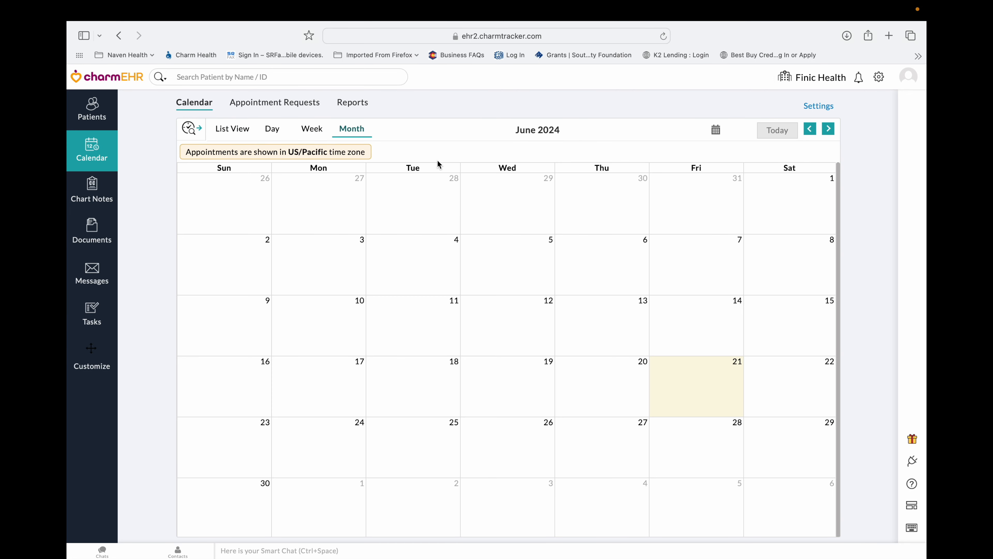
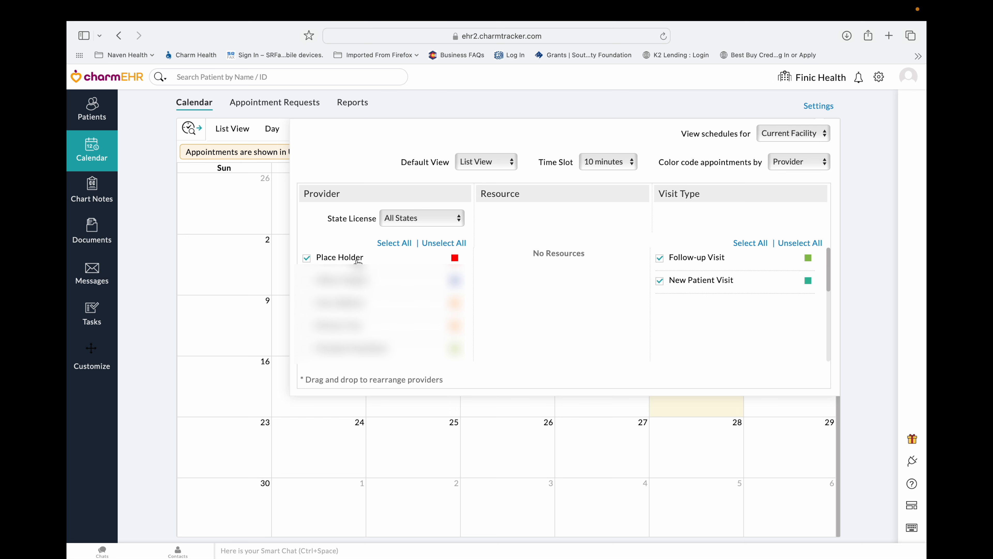
# Step: Close the calendar settings, go to July and back to June 2024, and start an appointment on Jun 26
pyautogui.click(869, 256)
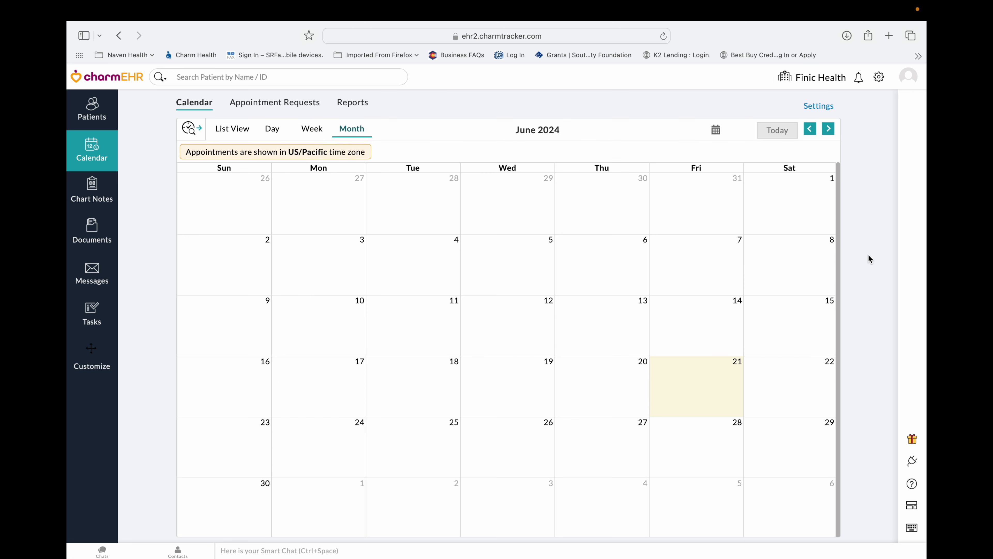
pyautogui.click(828, 129)
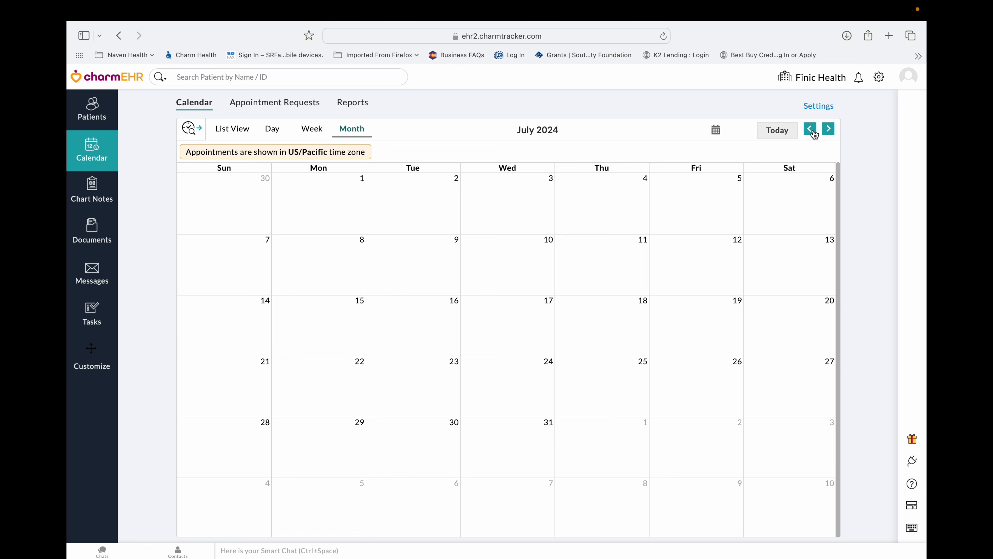
pyautogui.click(810, 129)
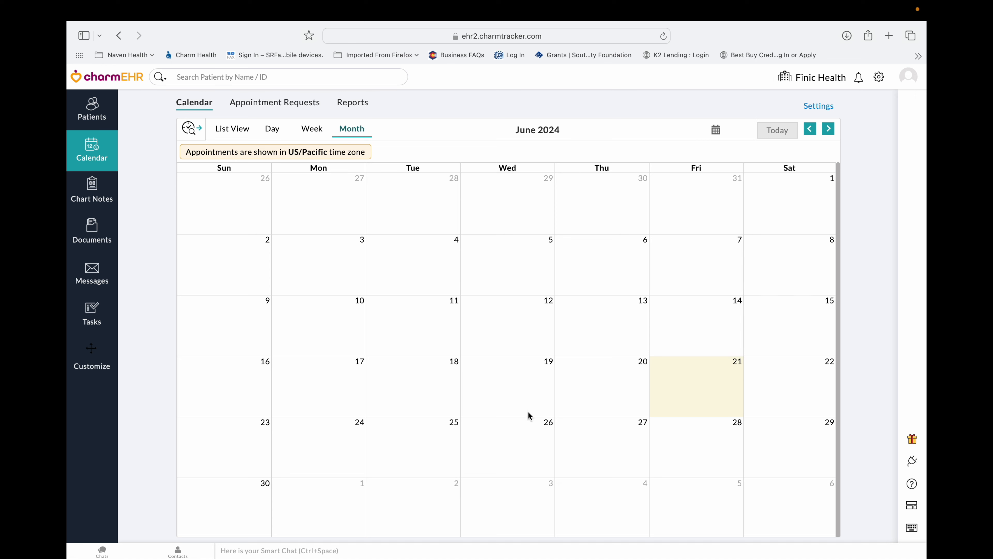
pyautogui.click(519, 438)
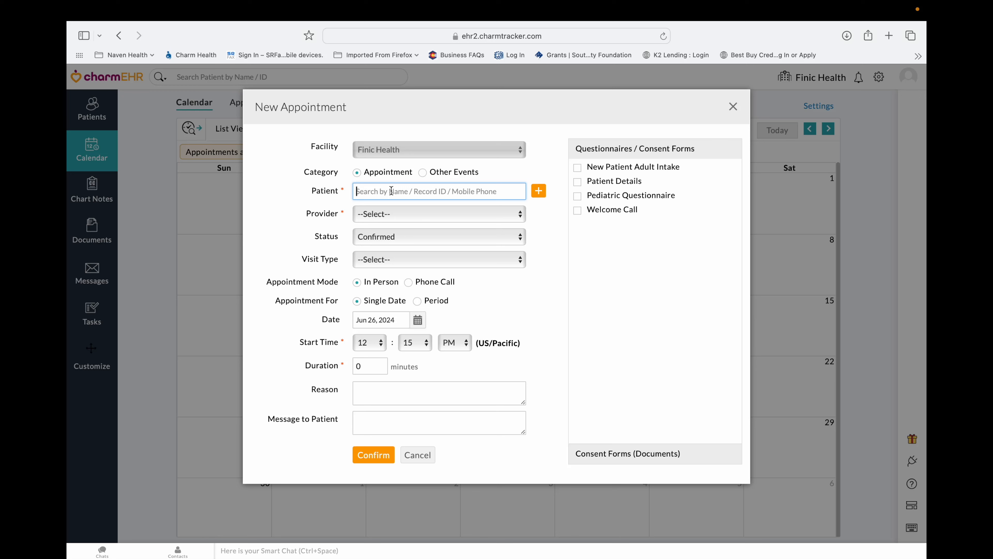
# Step: Search 'dum' and attach Dummy Patient to the Jun 26 appointment
pyautogui.write('dum')
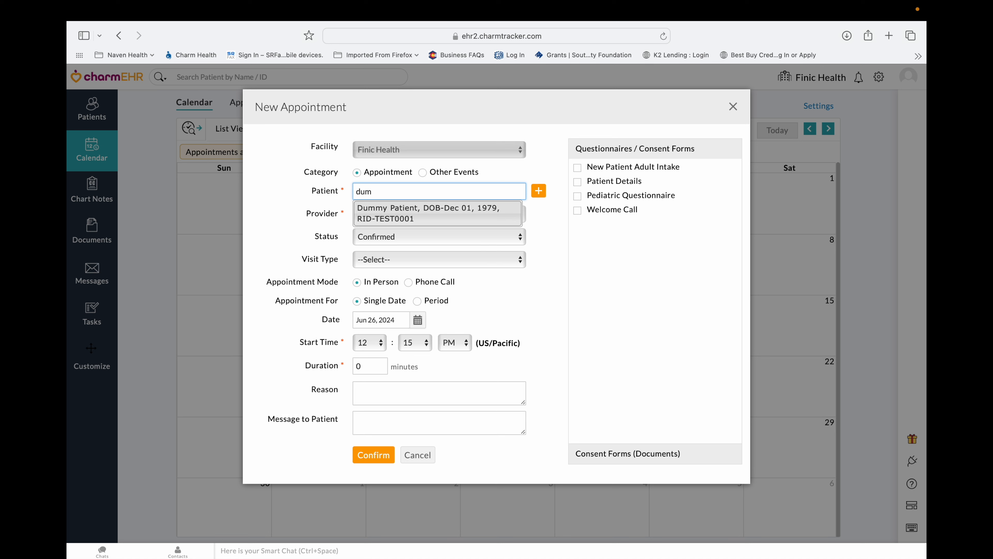
pyautogui.click(406, 215)
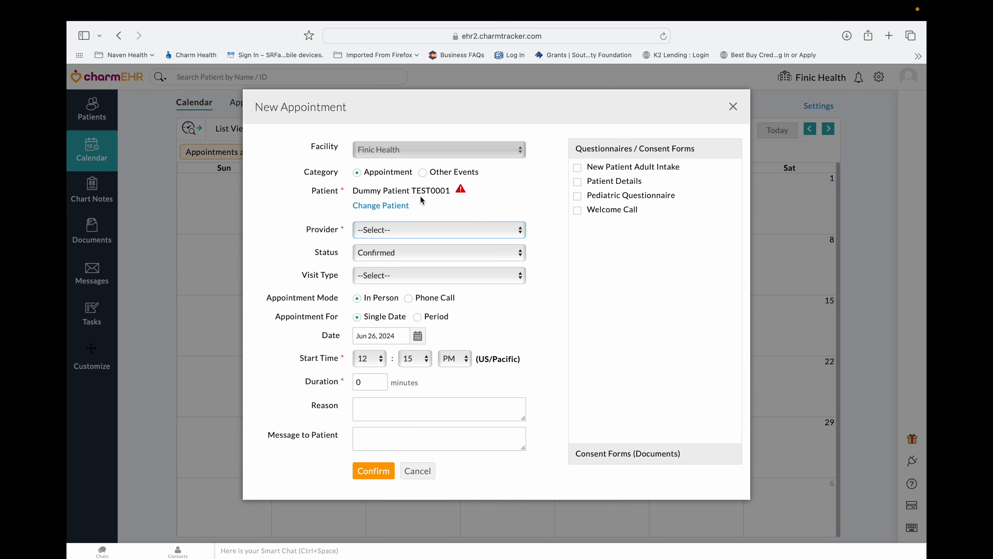
pyautogui.click(519, 232)
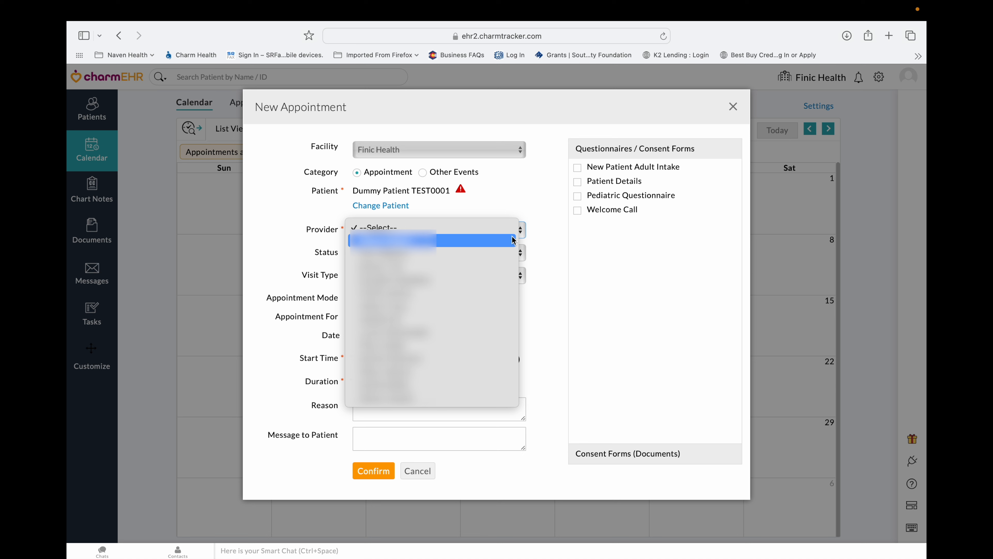
# Step: Set provider Place Holder and visit type Follow-up Visit, and make the appointment repeat over a period
pyautogui.click(469, 346)
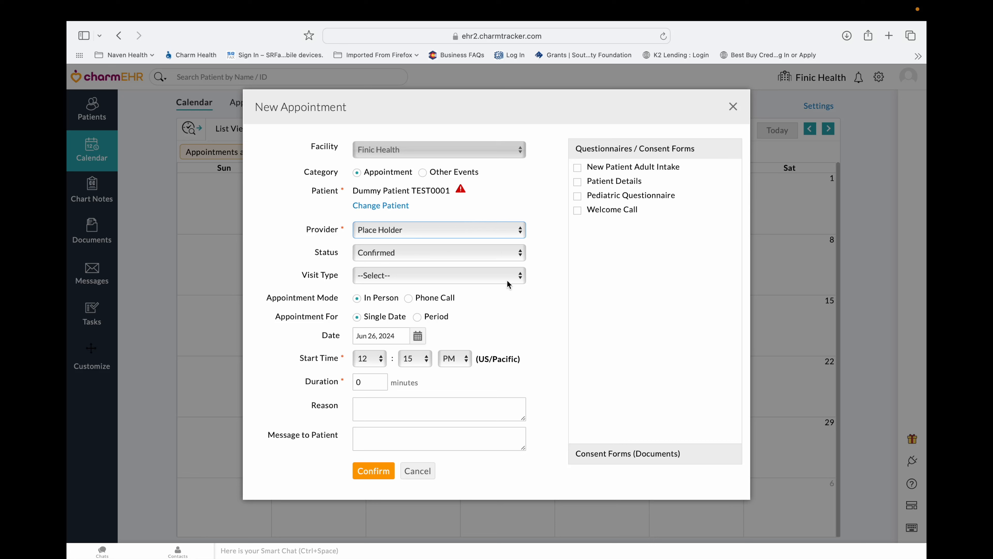
pyautogui.click(522, 277)
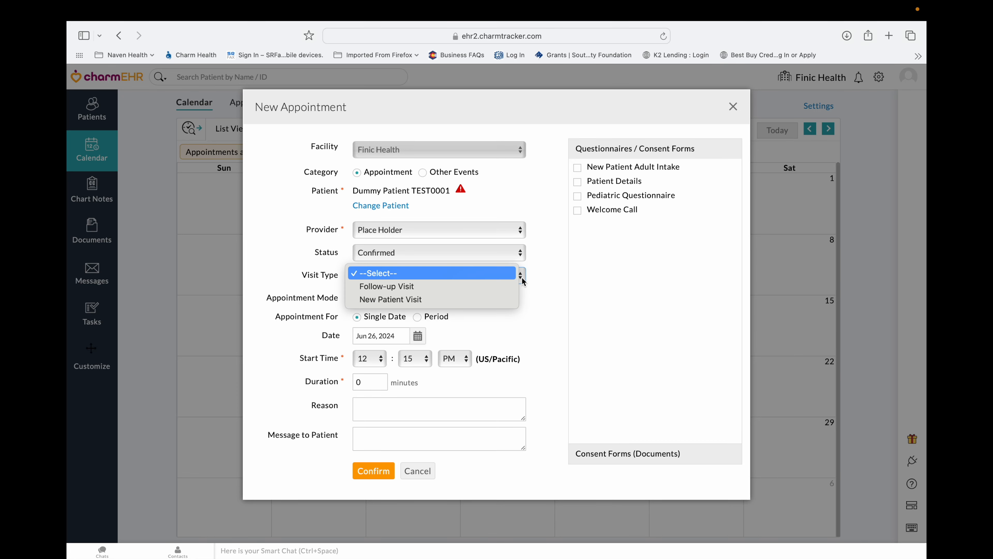
pyautogui.click(508, 292)
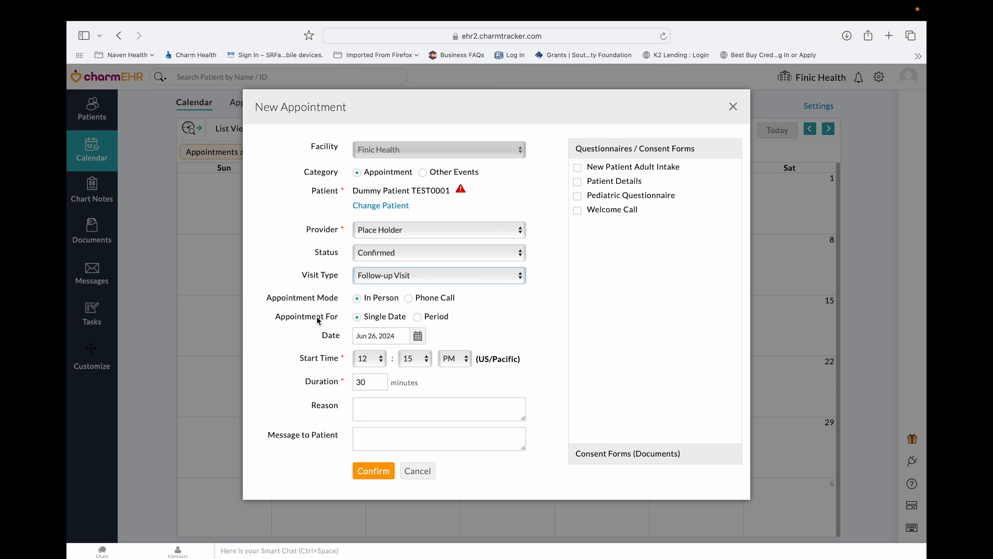
pyautogui.click(418, 318)
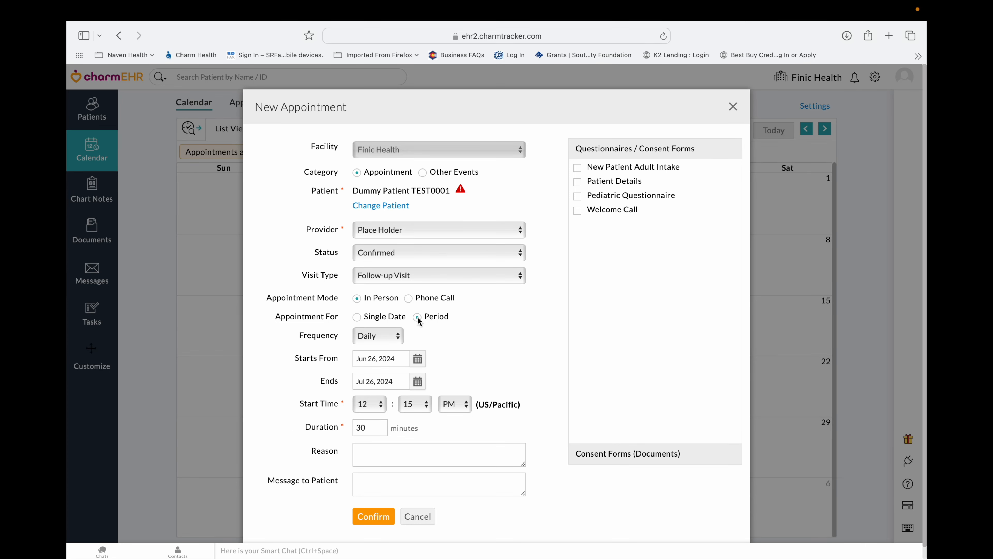
# Step: End the recurrence on Jun 28, 2024 and set the start time to 09:00 AM
pyautogui.click(419, 383)
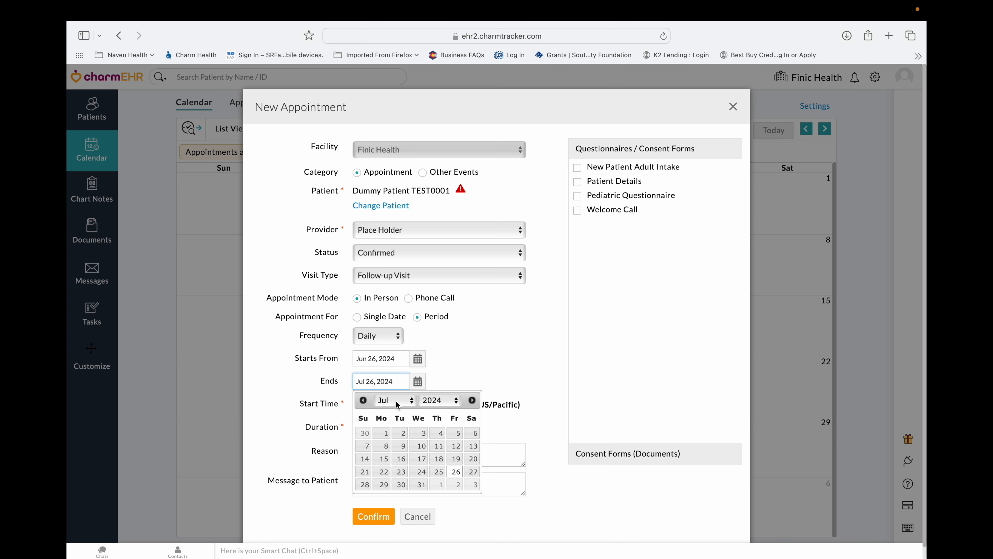
pyautogui.click(364, 400)
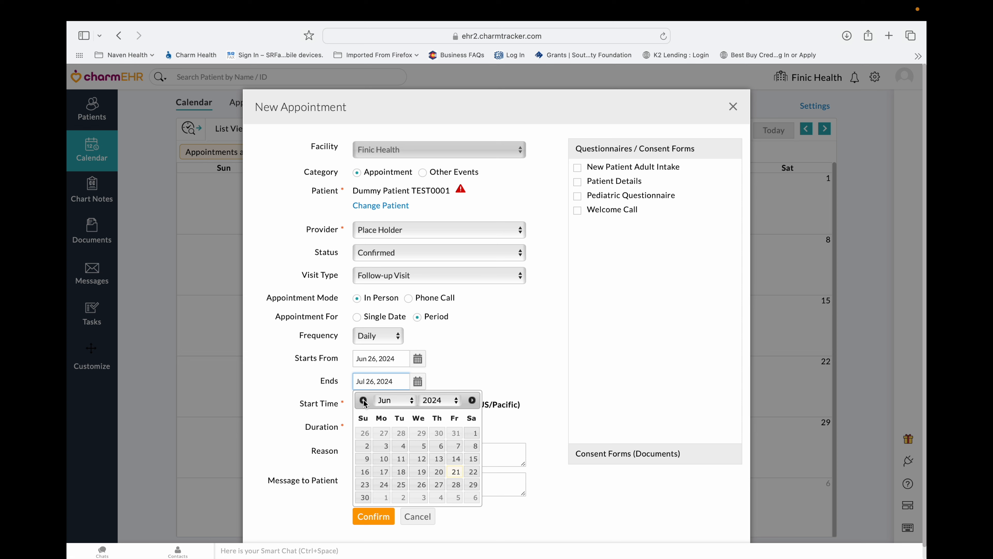
pyautogui.click(457, 485)
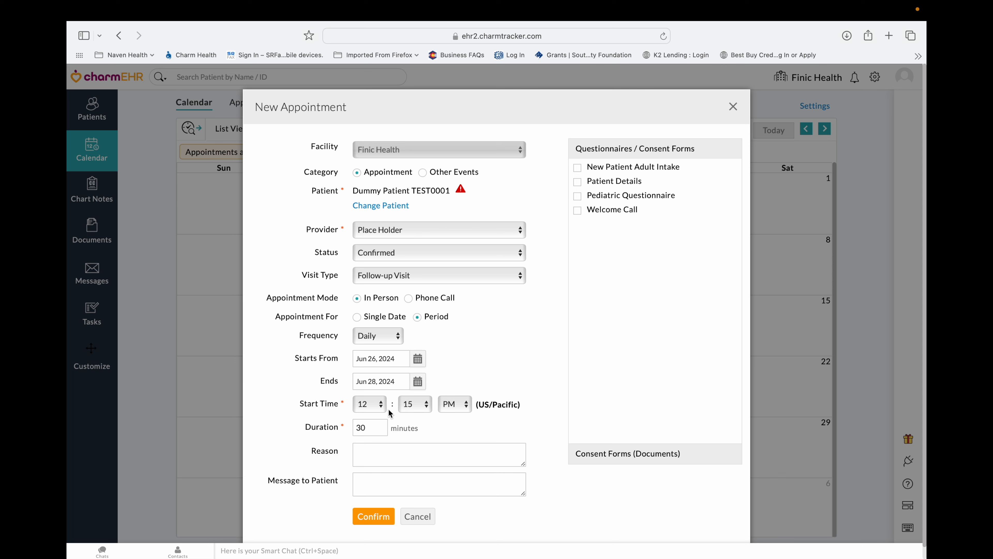
pyautogui.click(381, 407)
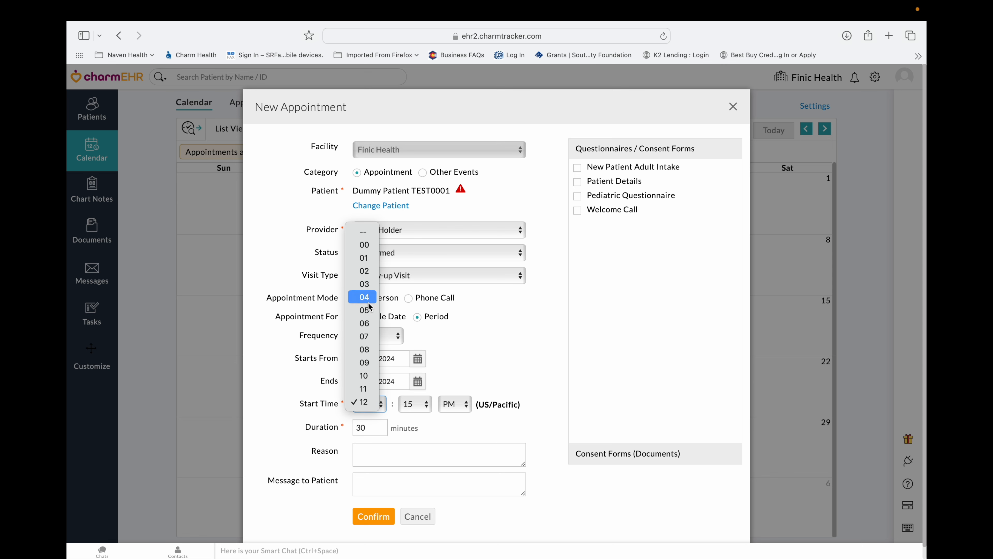
pyautogui.click(366, 362)
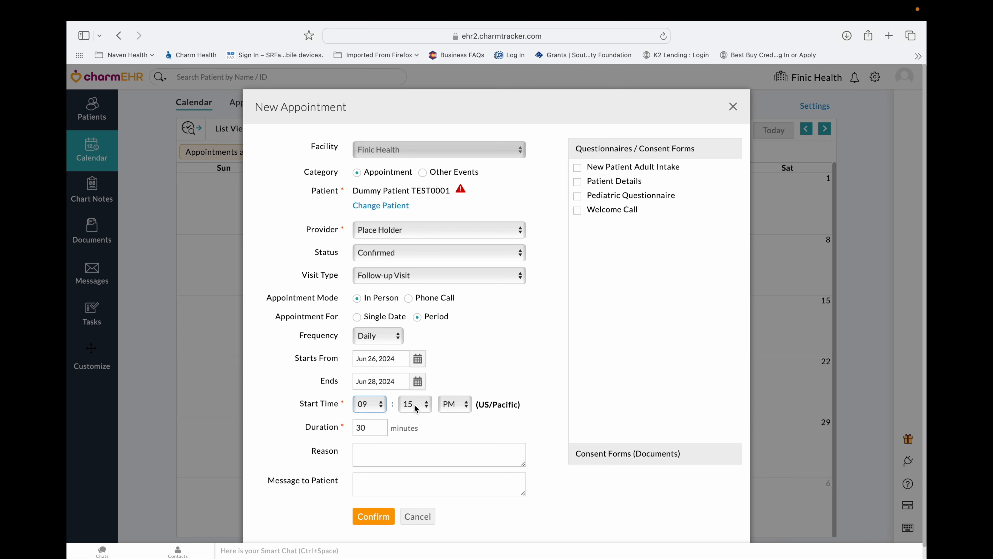
pyautogui.click(414, 404)
pyautogui.click(412, 368)
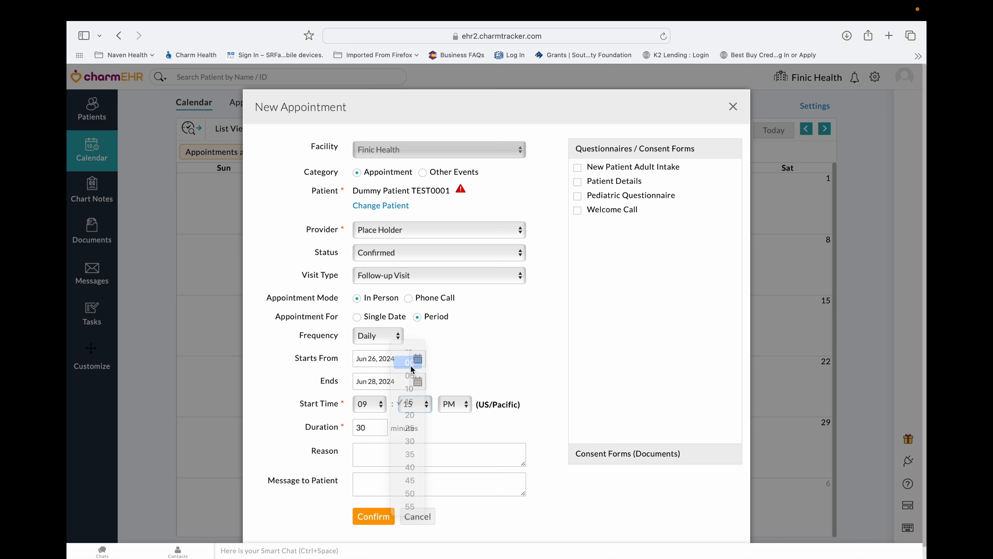
pyautogui.click(455, 404)
pyautogui.click(453, 392)
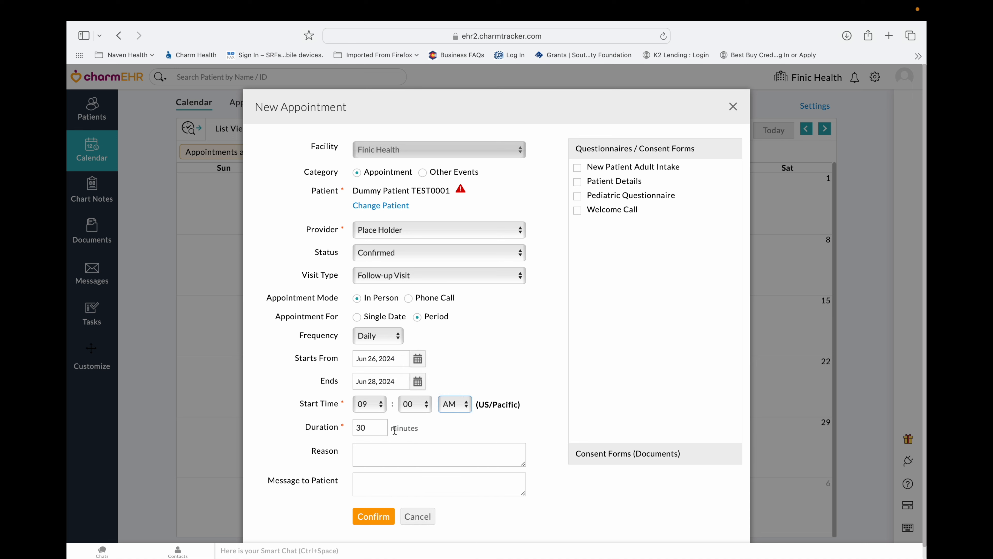
# Step: Change the duration to 240 minutes and save the recurring appointment
pyautogui.click(366, 428)
pyautogui.press('BackSpace')
pyautogui.press('BackSpace')
pyautogui.write('240')
pyautogui.click(374, 516)
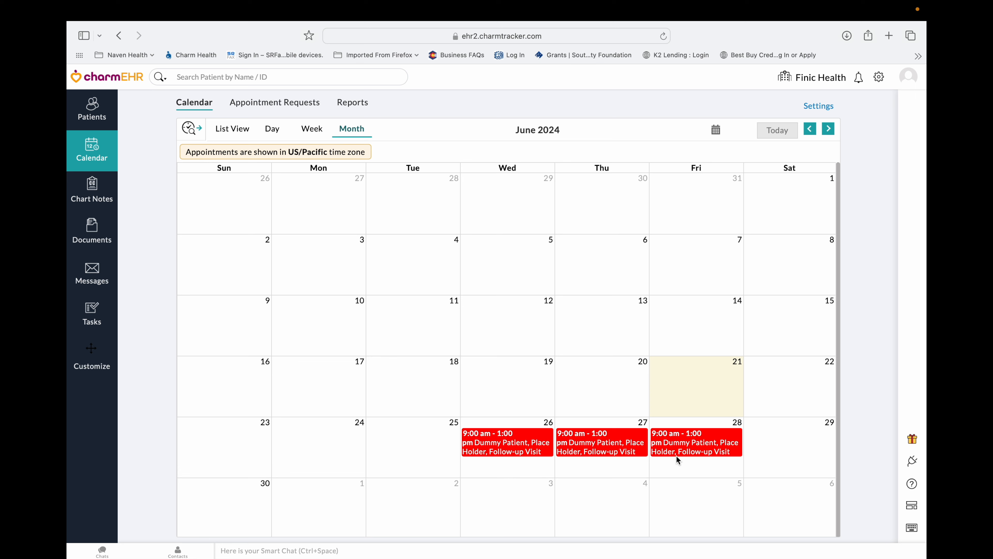
# Step: Open the details of the Jun 26 Follow-up Visit on the calendar
pyautogui.click(511, 445)
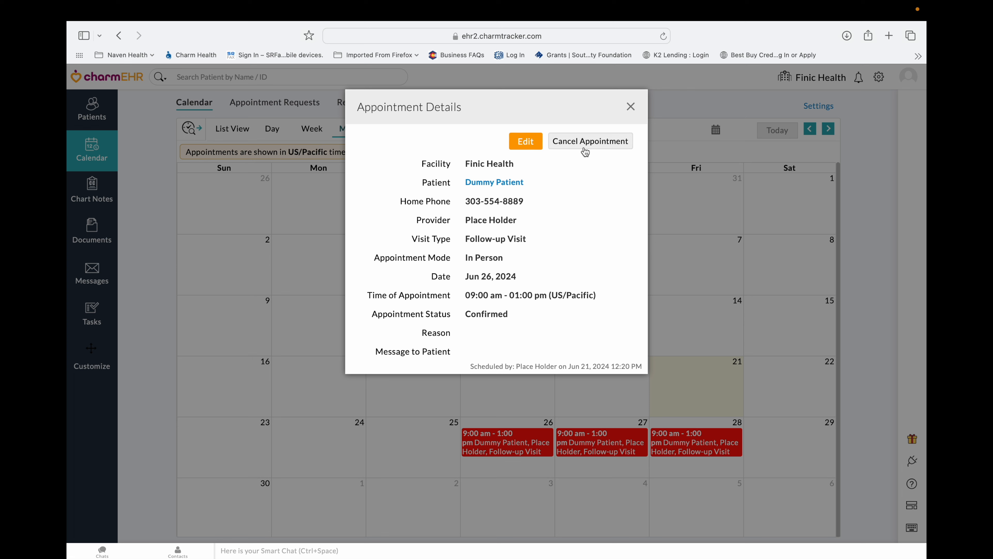
# Step: Reschedule the Jun 26 appointment to start at 10:00 am, save, and reopen its details
pyautogui.click(526, 141)
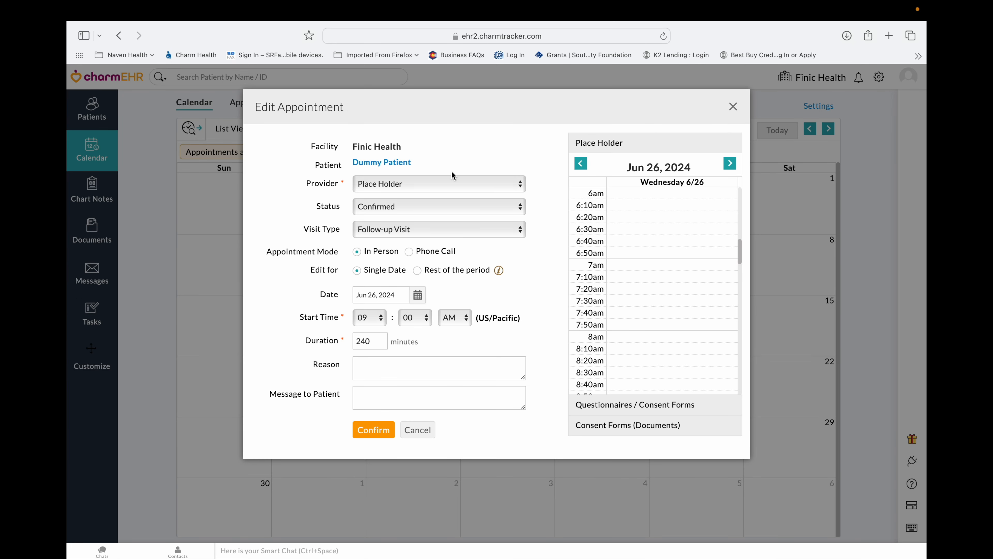
pyautogui.click(381, 319)
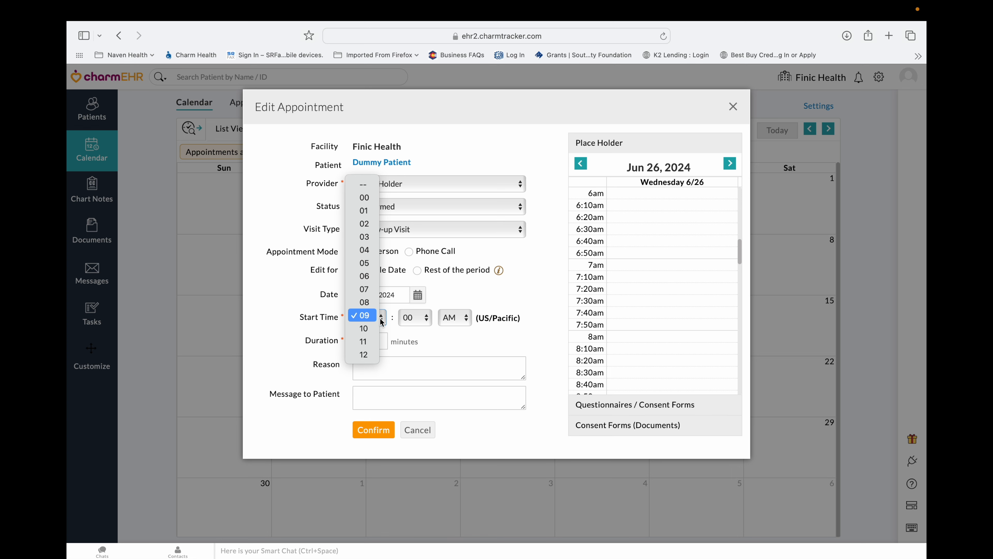
pyautogui.click(370, 330)
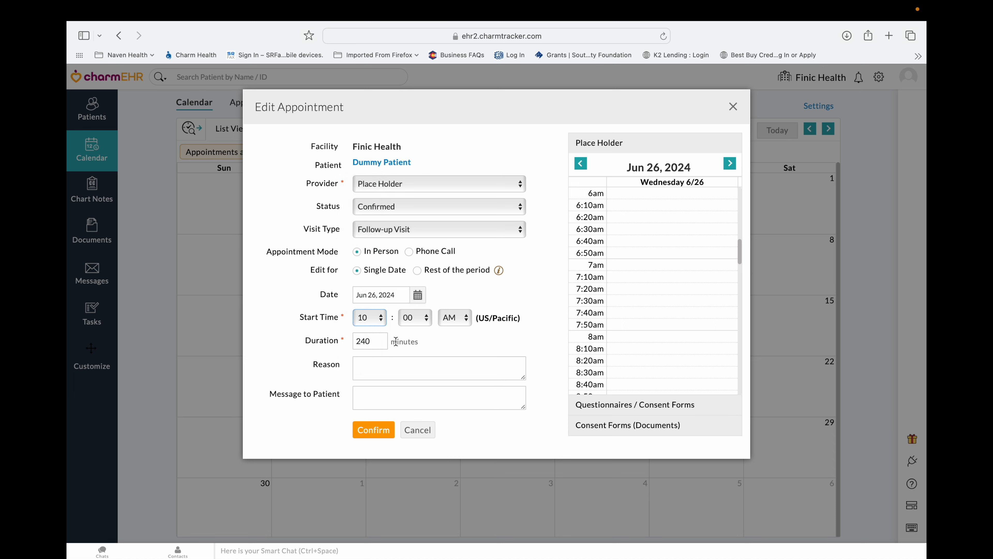
pyautogui.click(374, 430)
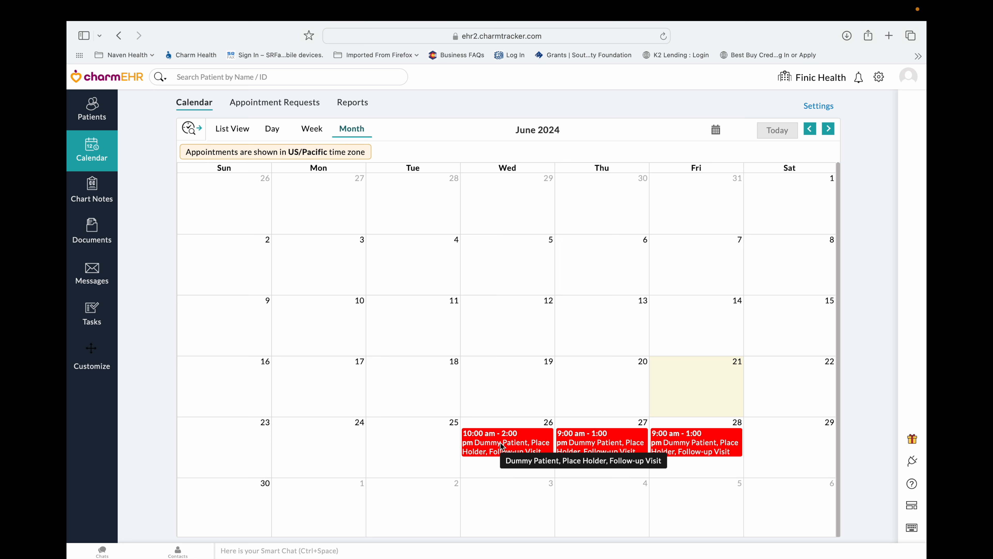
pyautogui.click(516, 444)
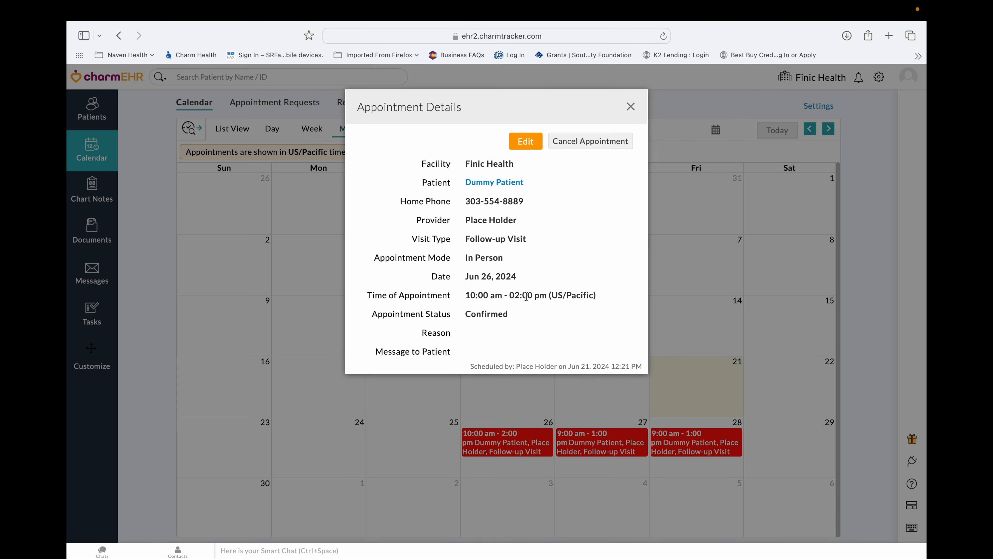
# Step: Cancel the Jun 26–28 appointments for the rest of the period with reason 'Testing'
pyautogui.click(590, 151)
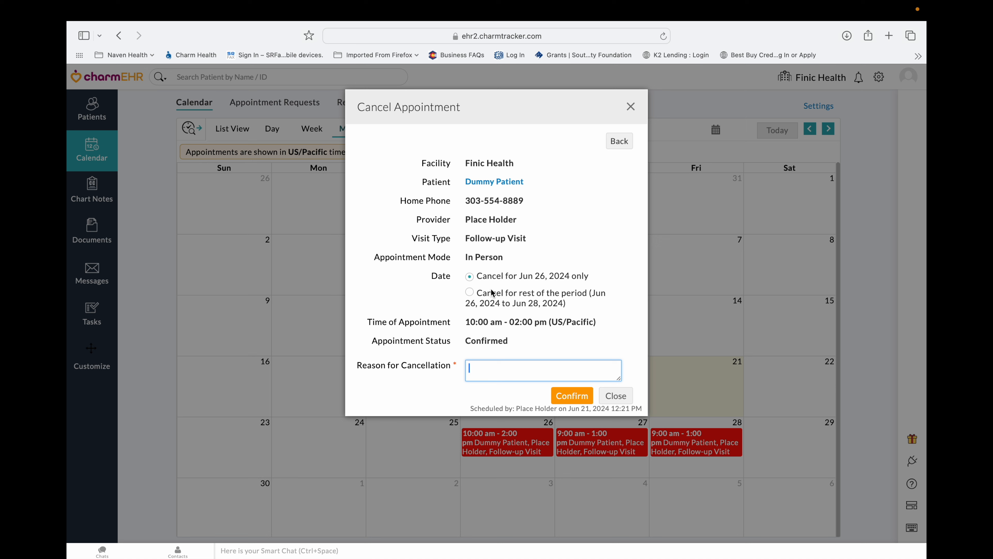
pyautogui.click(470, 292)
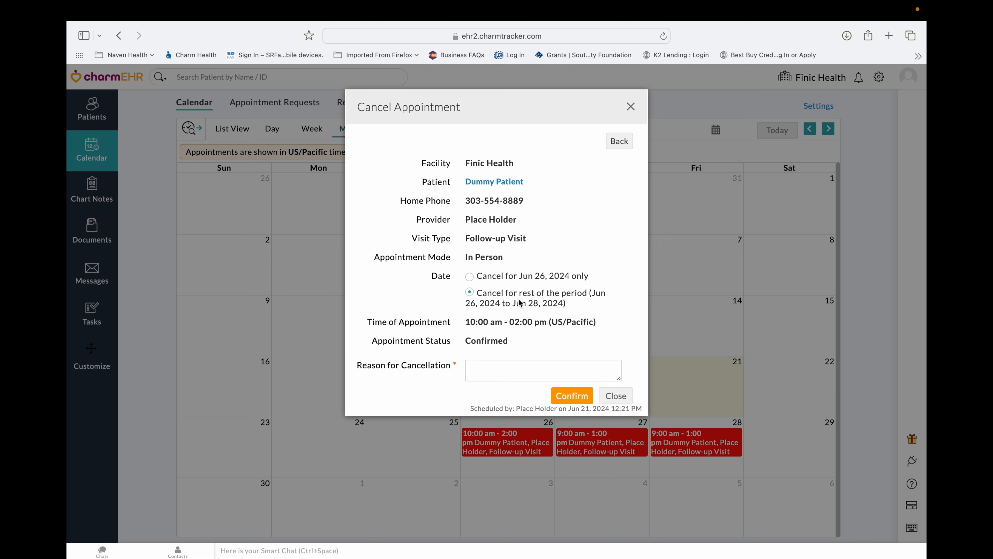
pyautogui.click(485, 367)
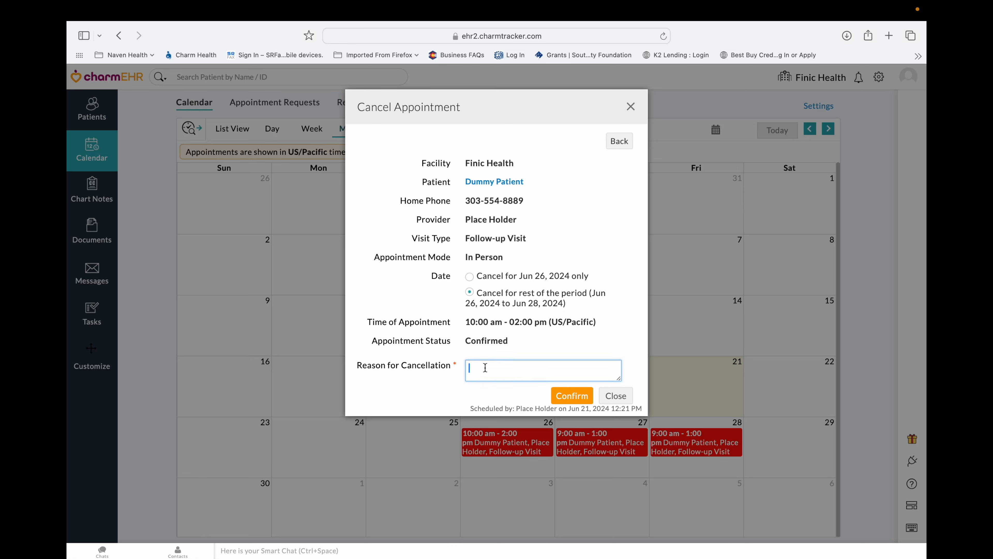
pyautogui.write('Testing')
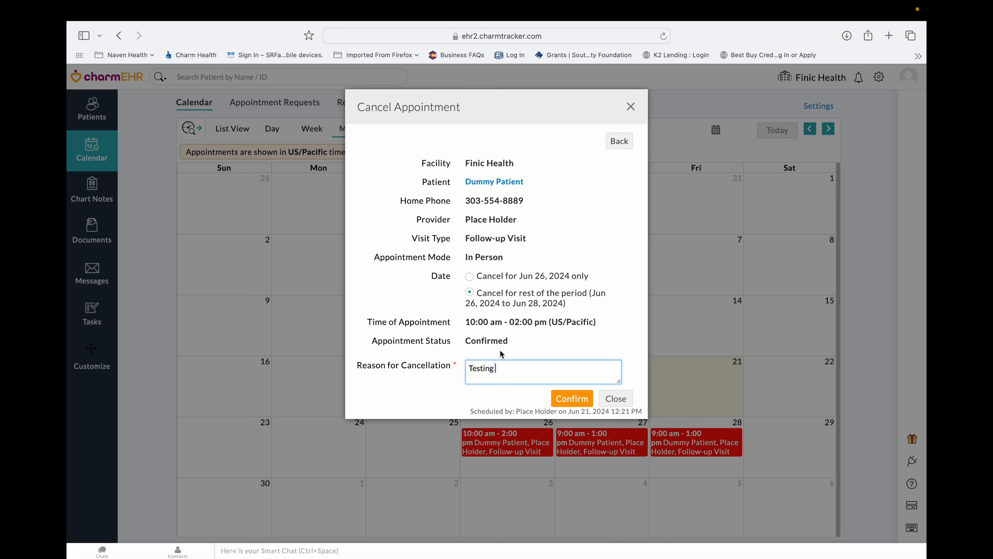
pyautogui.click(572, 398)
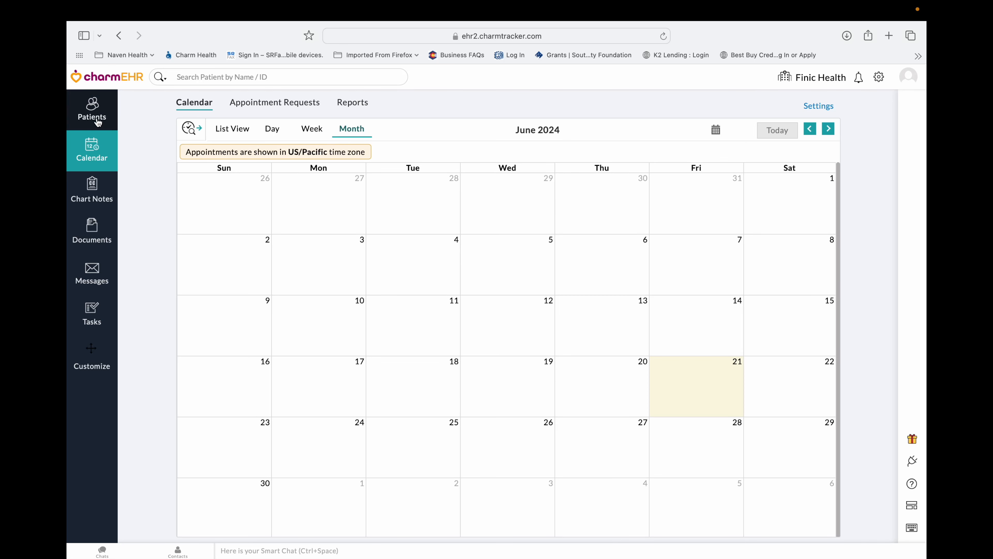
# Step: Open the test patient's chart from the Patients list and dismiss the alert
pyautogui.click(94, 114)
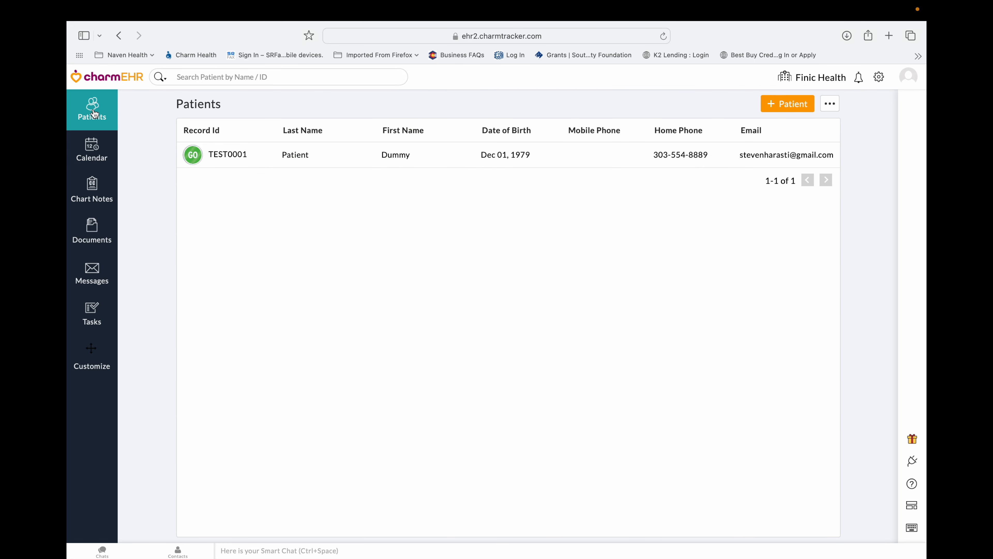
pyautogui.click(345, 165)
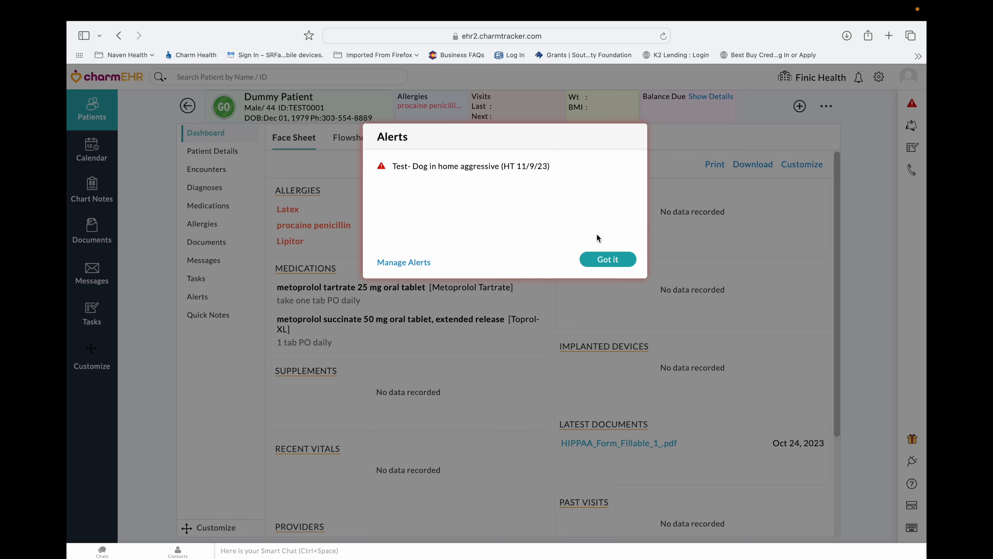
pyautogui.click(608, 260)
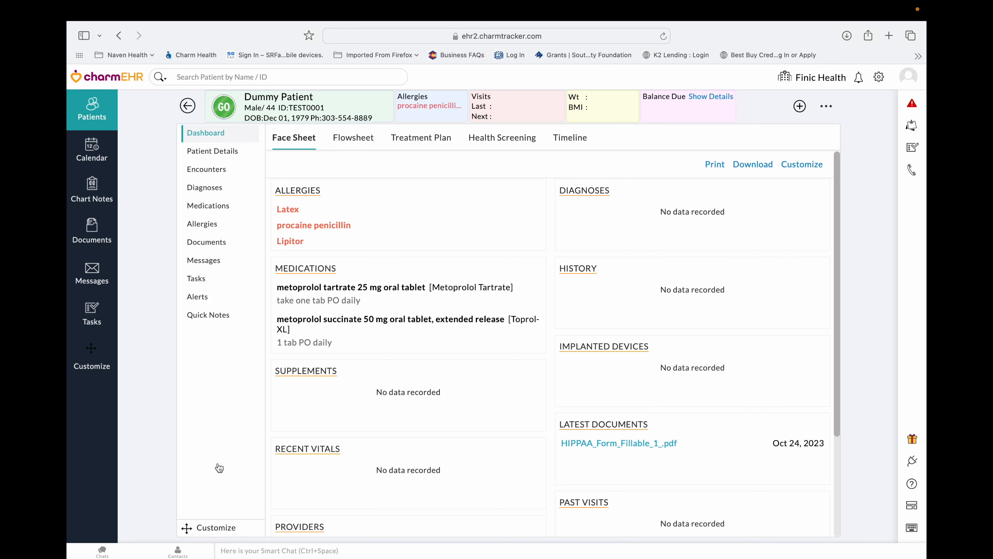
# Step: Toggle Quick Notes off and on in dashboard customization and save the preferences
pyautogui.click(212, 528)
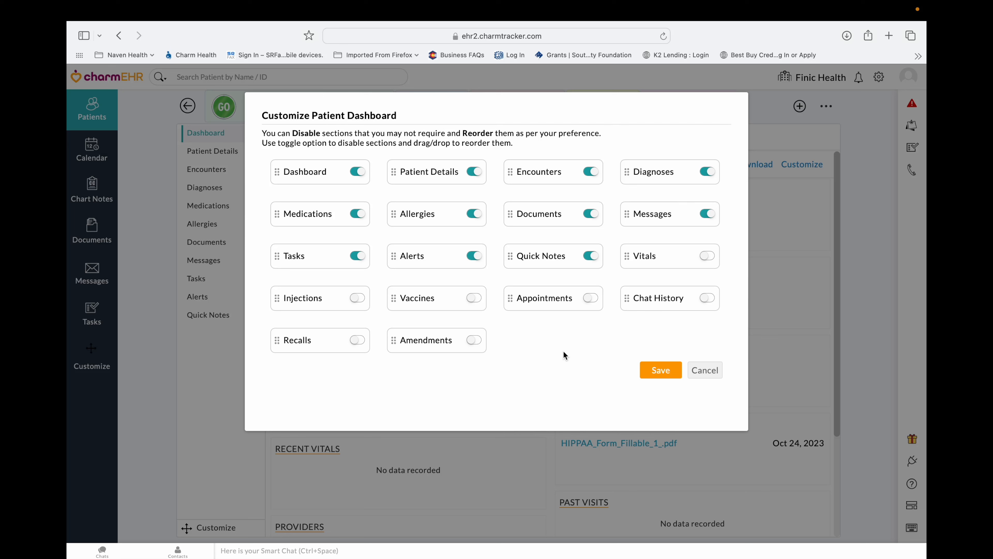
pyautogui.click(591, 256)
pyautogui.click(591, 256)
pyautogui.click(664, 370)
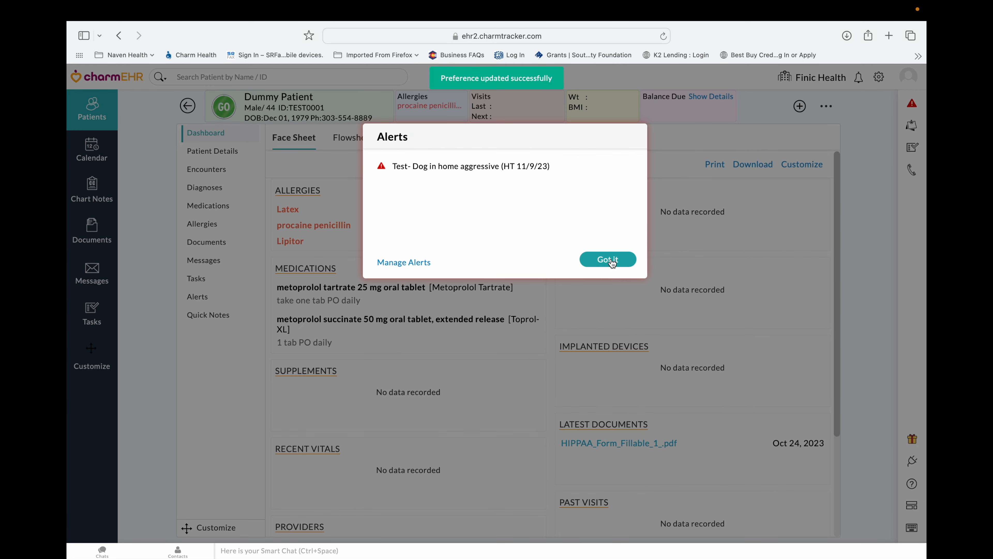
# Step: Dismiss the patient alert and view the Welcome Call flowsheet
pyautogui.click(609, 262)
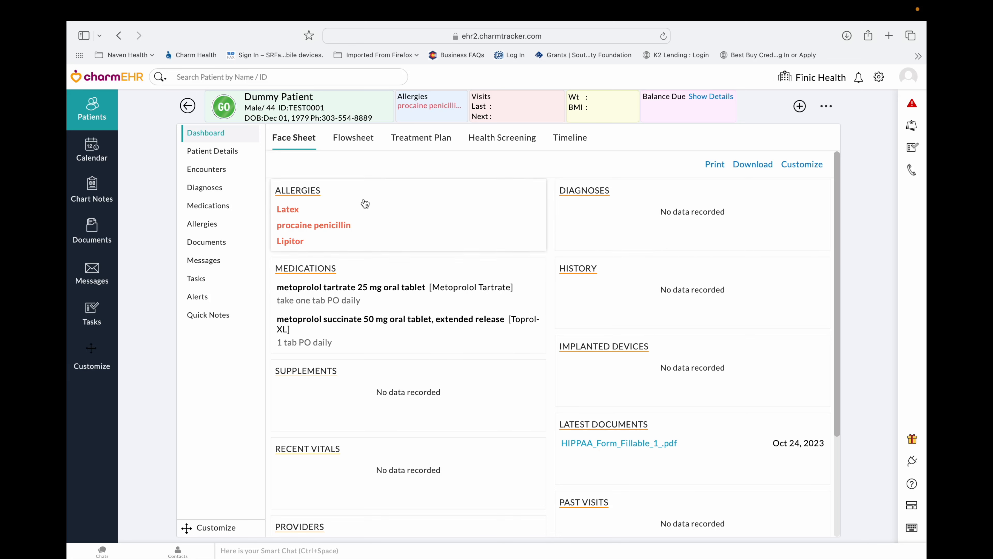
pyautogui.click(355, 143)
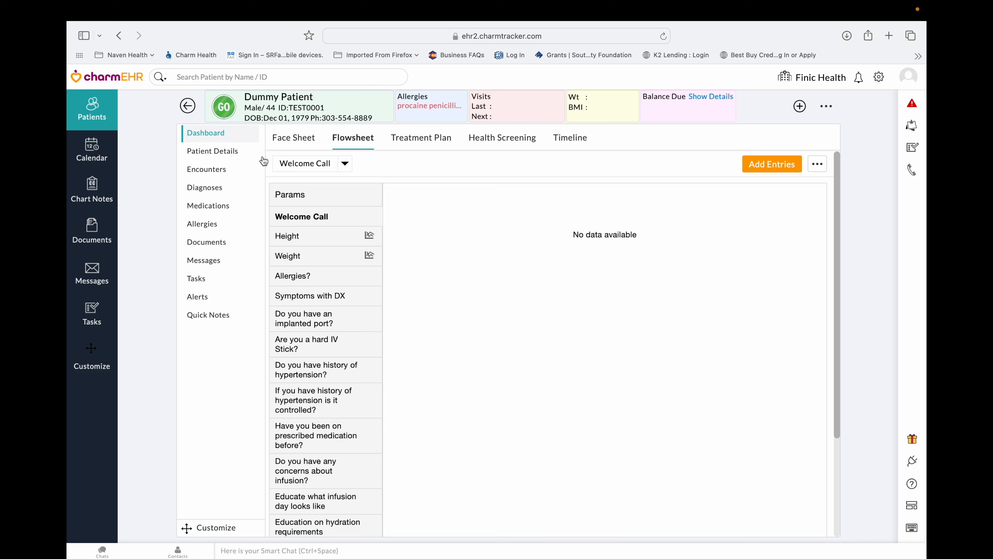
# Step: Look over the patient's demographics and diagnoses, then show the Medications list with both metoprolol prescriptions
pyautogui.click(224, 157)
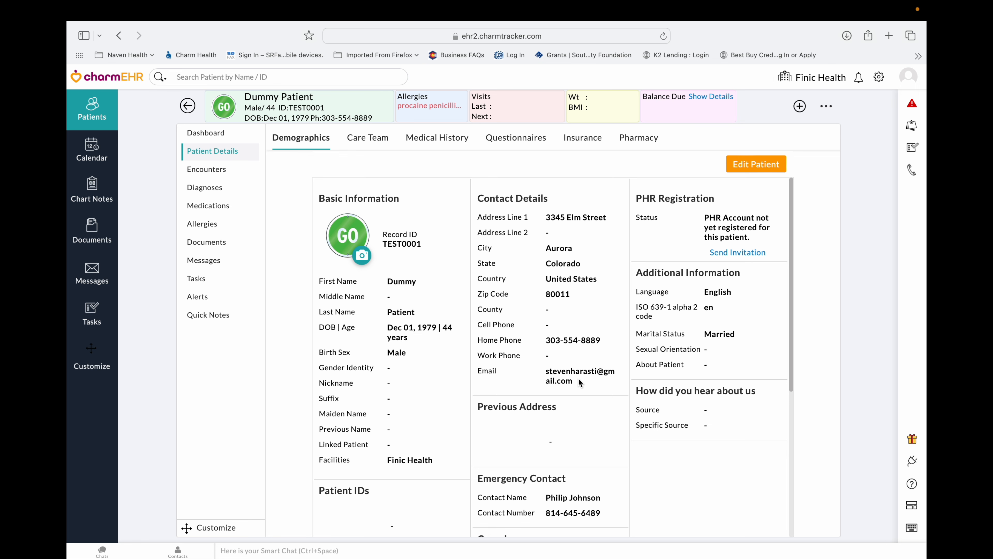
pyautogui.scroll(-2, 578, 378)
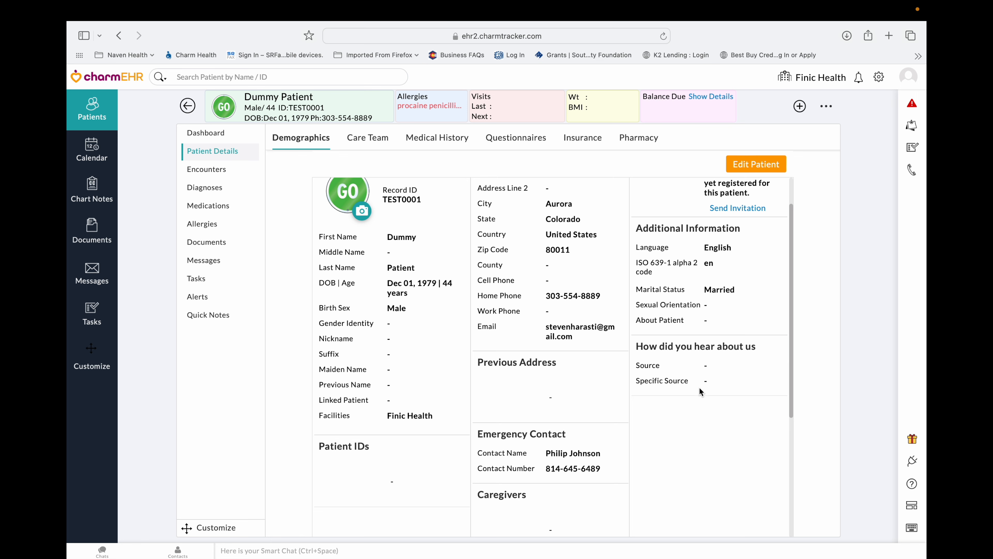
pyautogui.scroll(2, 722, 305)
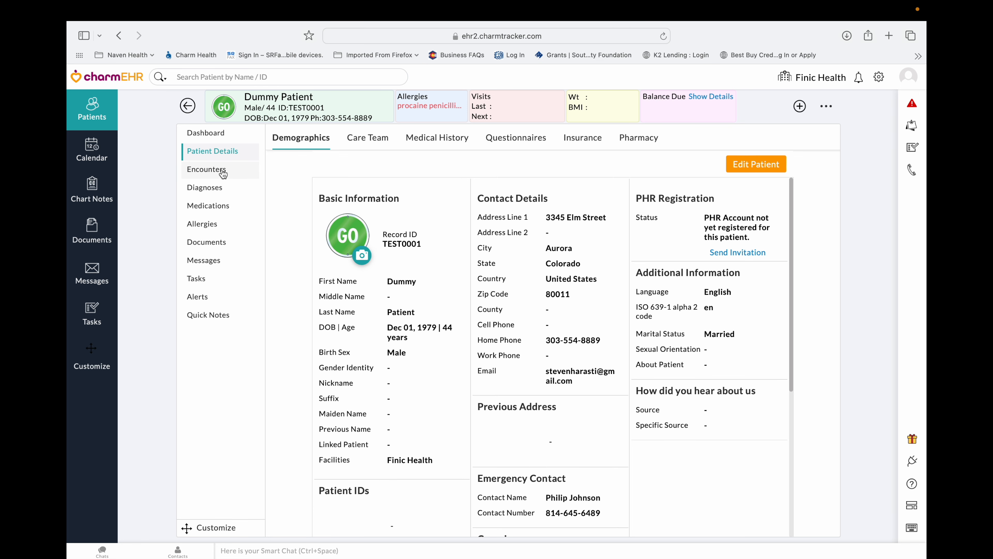
pyautogui.click(222, 193)
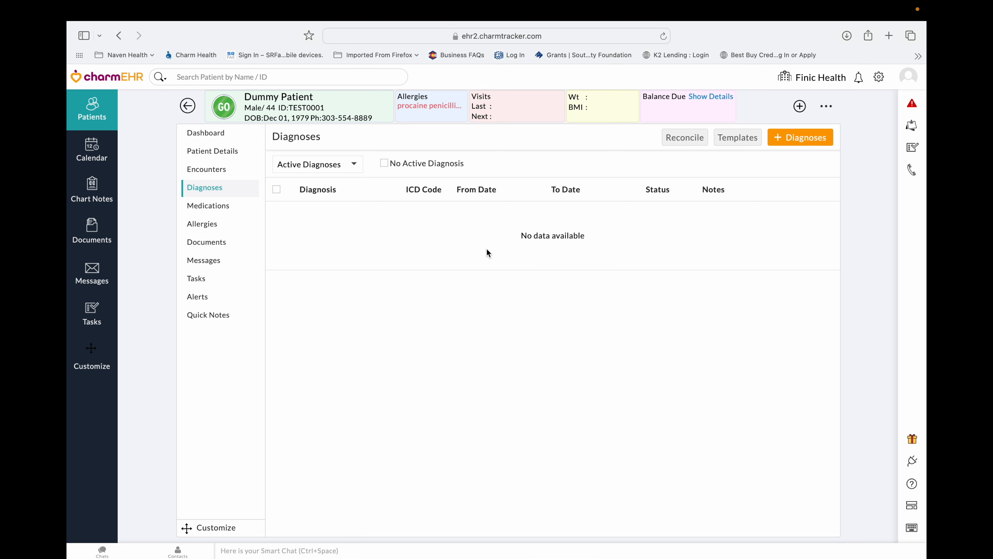
pyautogui.click(226, 210)
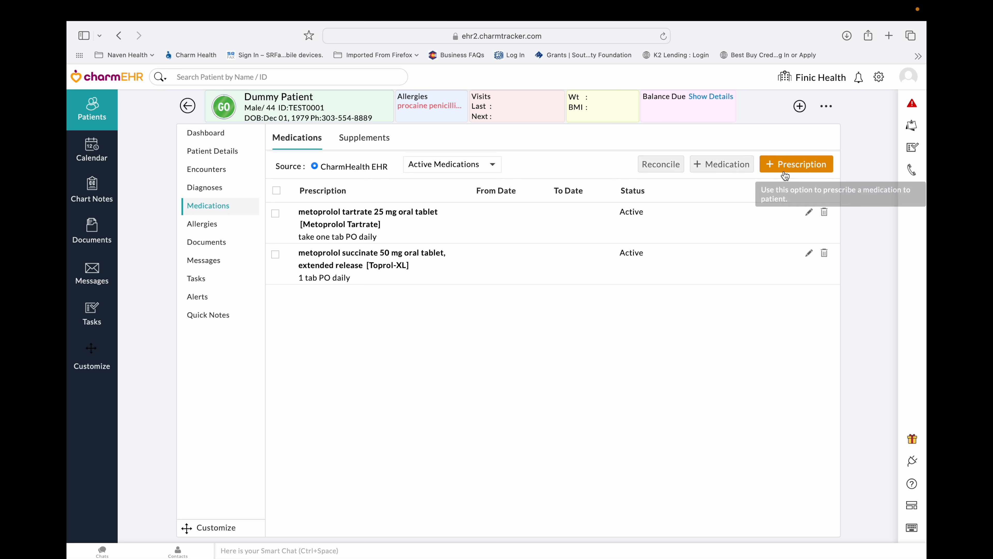
# Step: Start a new medication and search the drug list for 'meto'
pyautogui.click(720, 165)
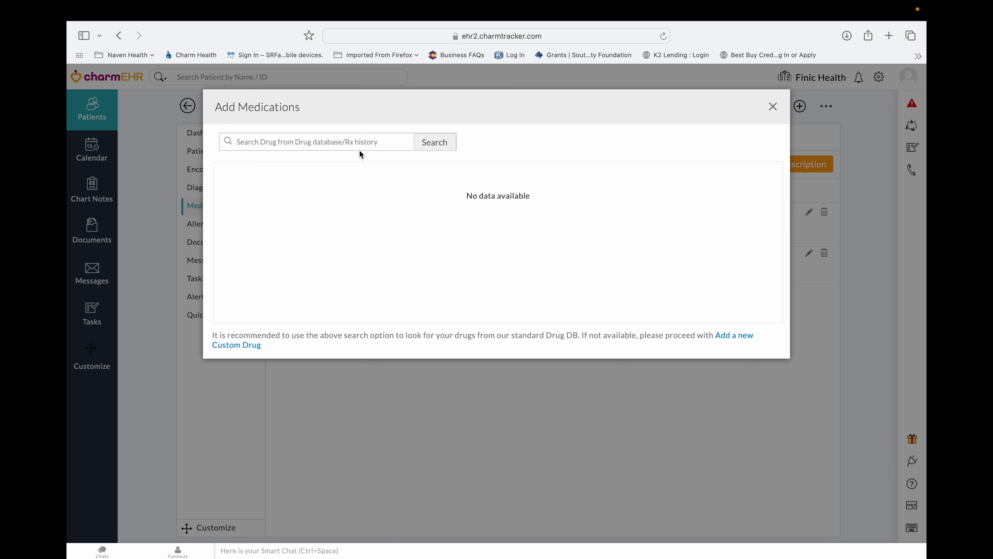
pyautogui.write('me')
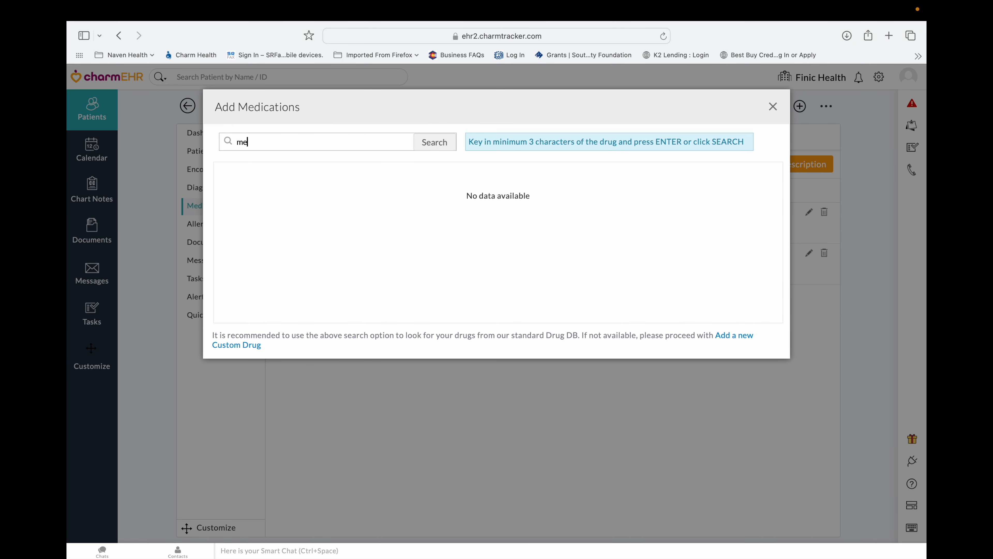
pyautogui.write('to')
pyautogui.press('Return')
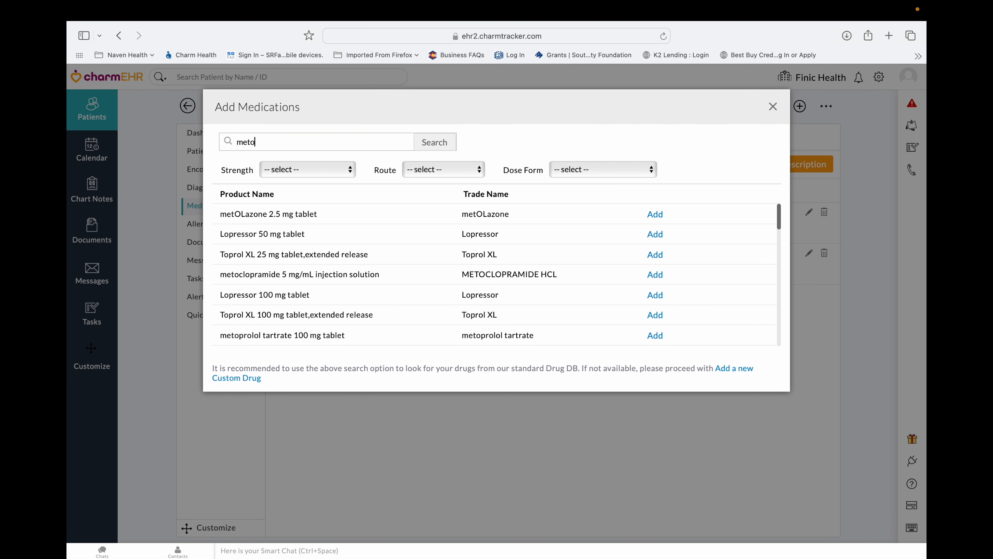
pyautogui.scroll(-2, 363, 269)
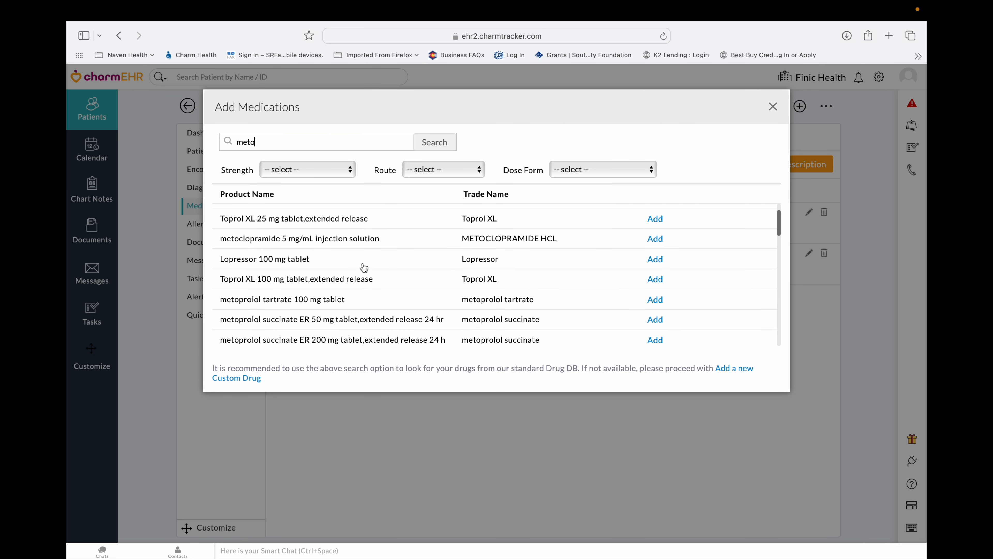
pyautogui.scroll(2, 364, 266)
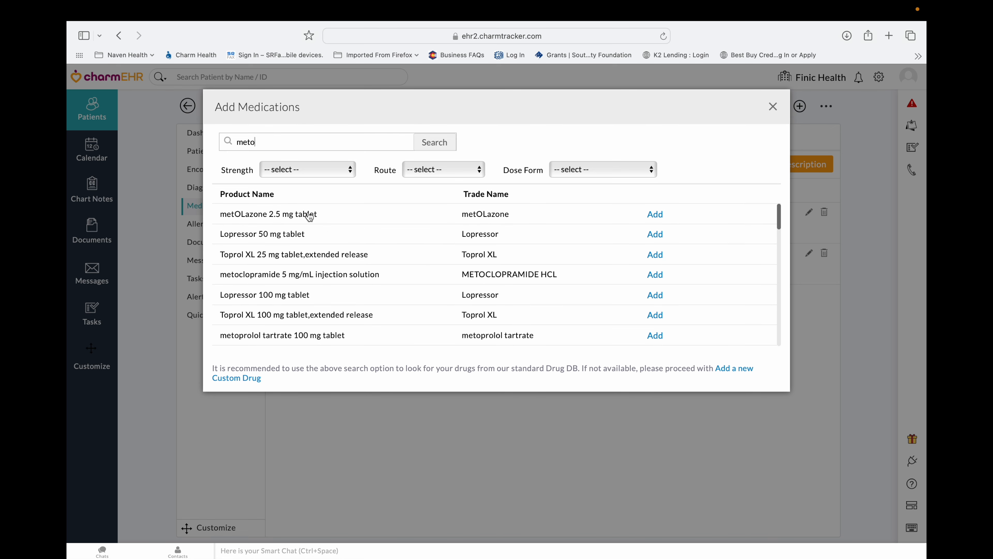
# Step: Filter the meto results to 25 mg strength and pick metoprolol tartrate 25 mg tablet
pyautogui.click(350, 171)
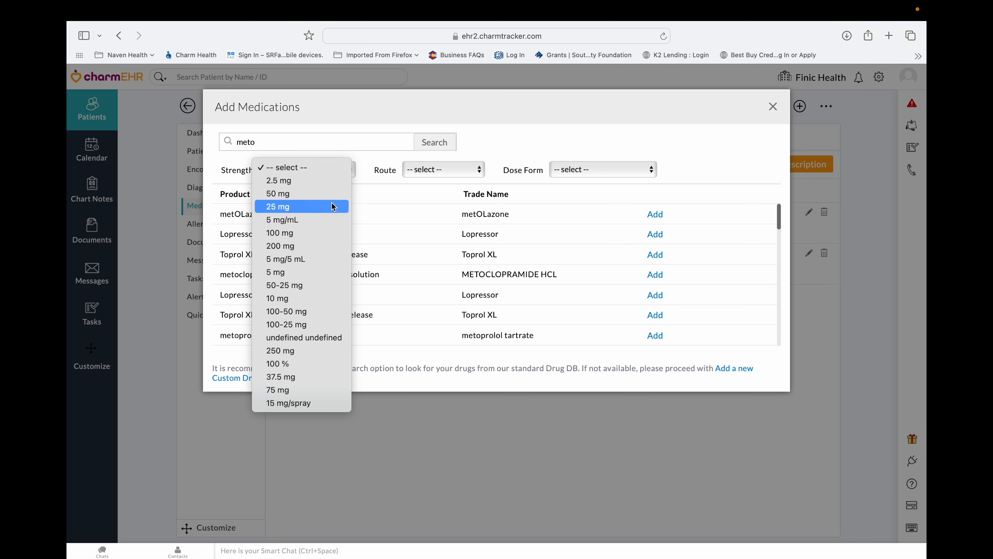
pyautogui.click(332, 206)
pyautogui.click(305, 171)
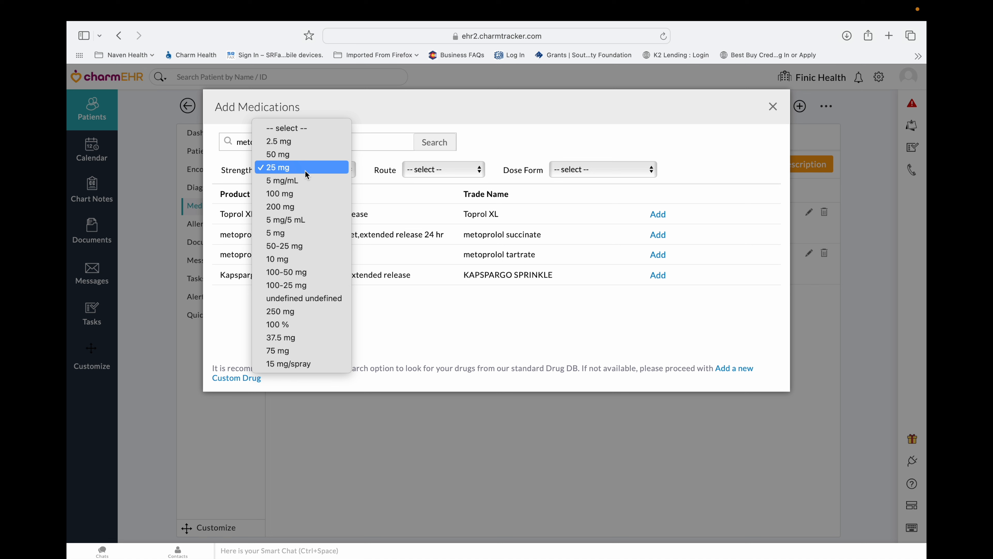
pyautogui.click(301, 170)
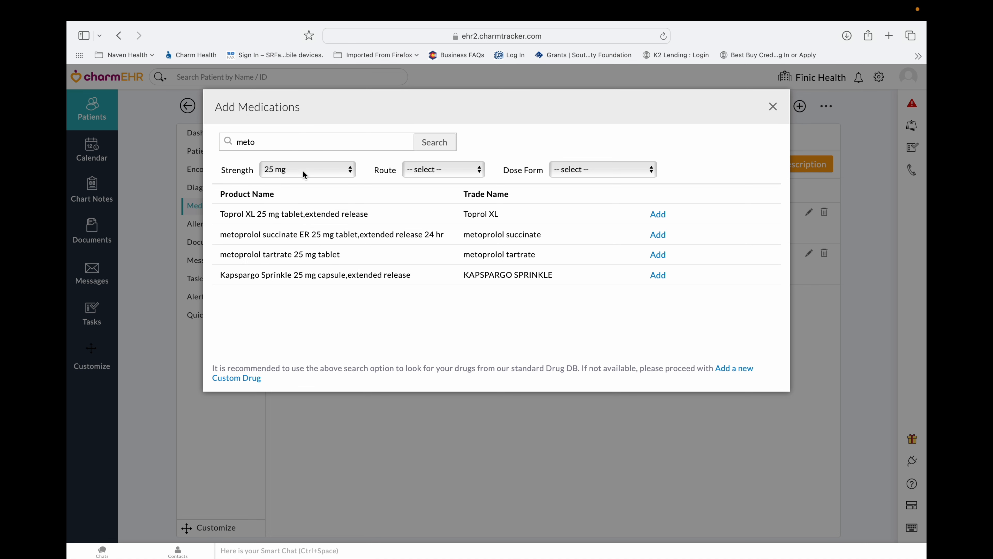
pyautogui.click(659, 255)
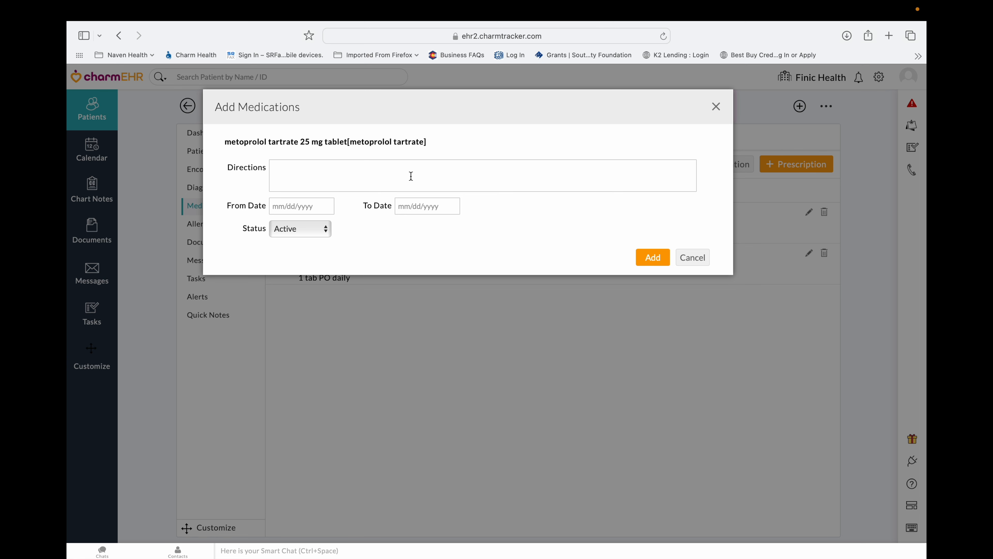
# Step: Give metoprolol tartrate 25 mg tablet the directions '25mg once day' and save it
pyautogui.click(378, 177)
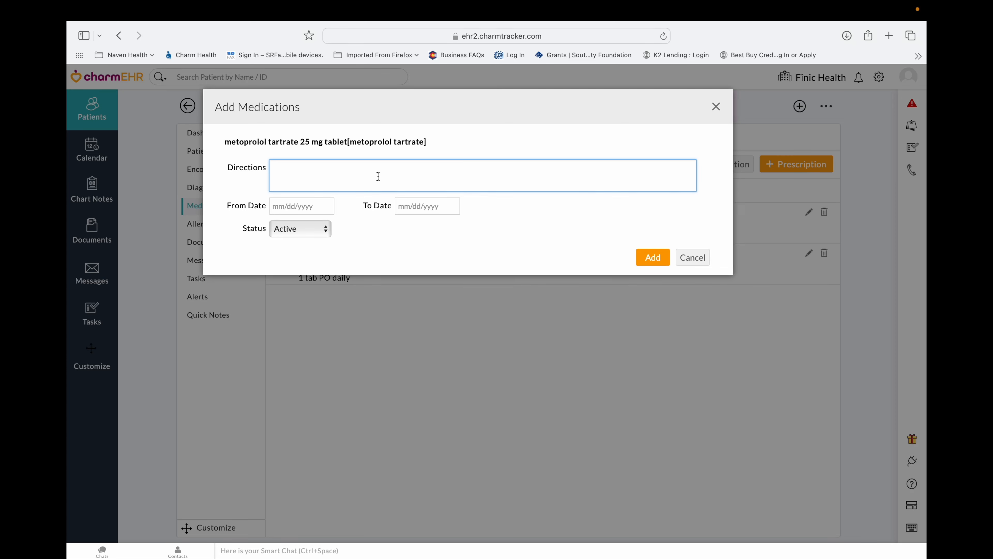
pyautogui.write('25mg once day')
pyautogui.press('BackSpace')
pyautogui.write('y')
pyautogui.click(650, 258)
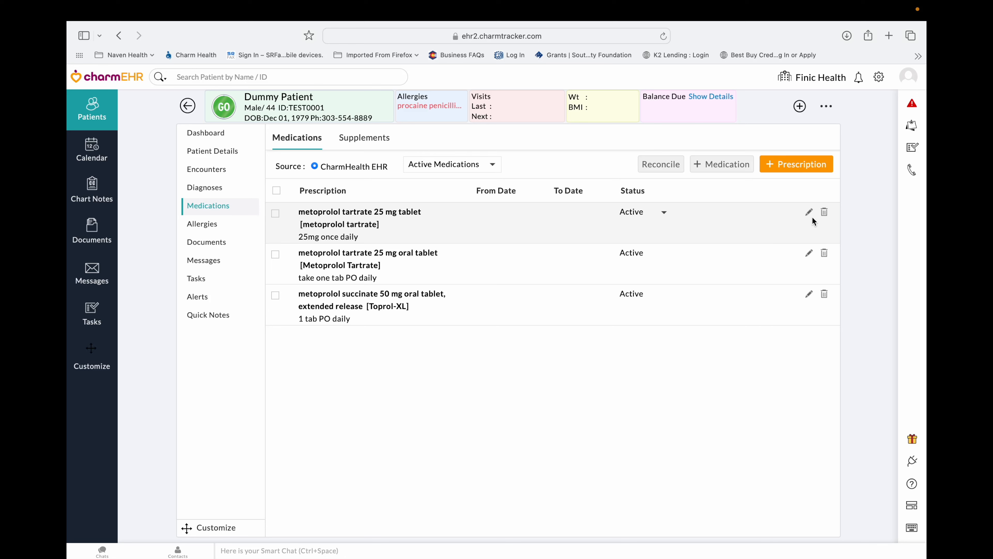
# Step: Delete the newly added metoprolol tartrate entry and set the other metoprolol tartrate 25 mg to Inactive
pyautogui.click(825, 214)
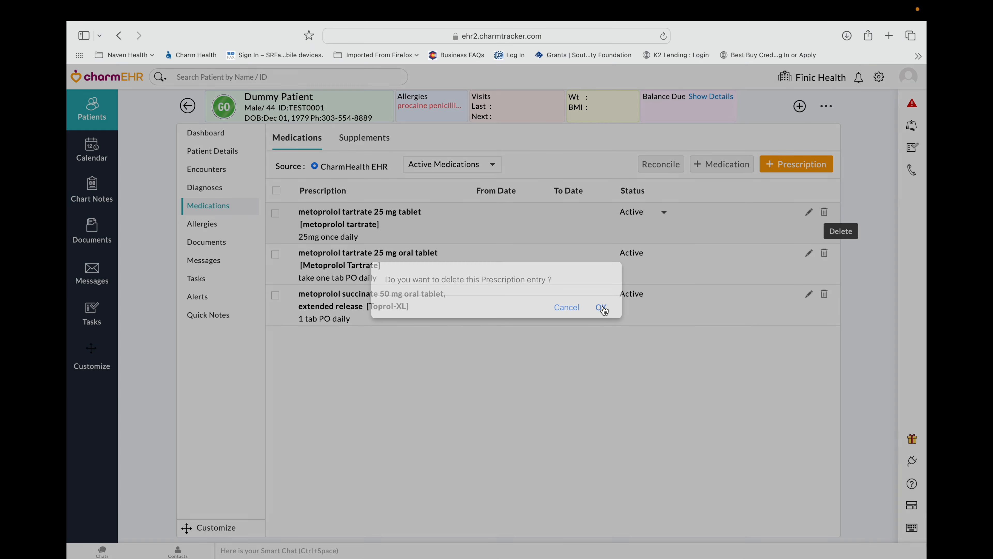
pyautogui.click(601, 308)
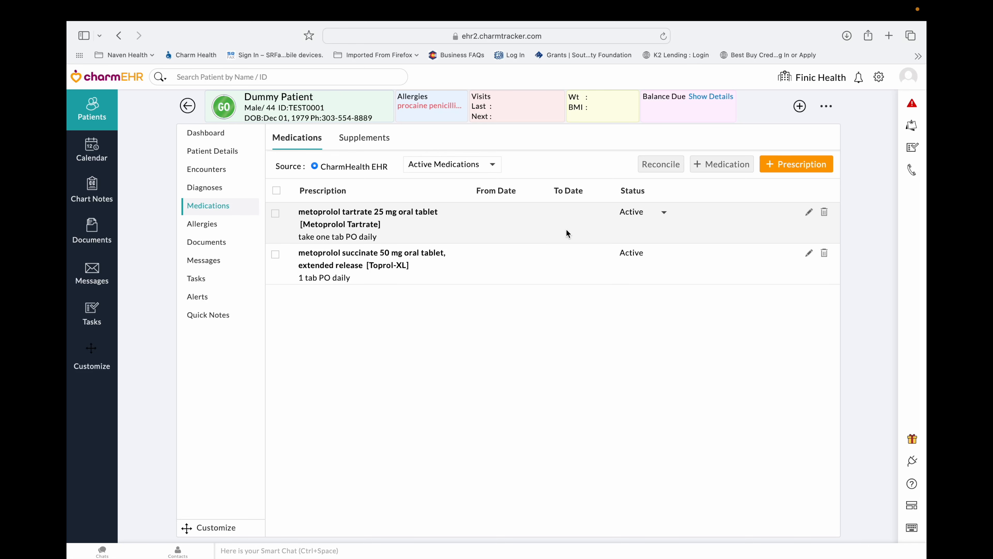
pyautogui.click(665, 213)
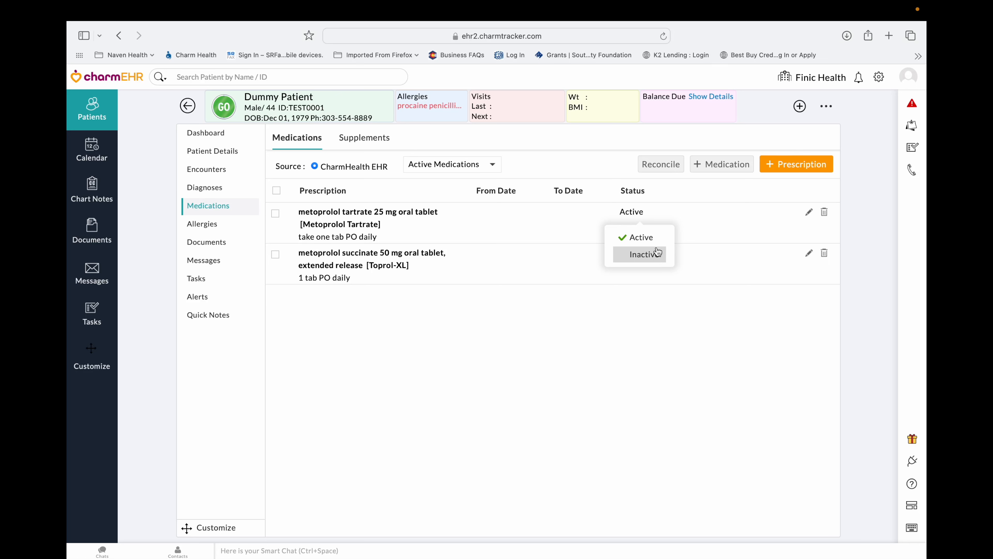
pyautogui.click(656, 257)
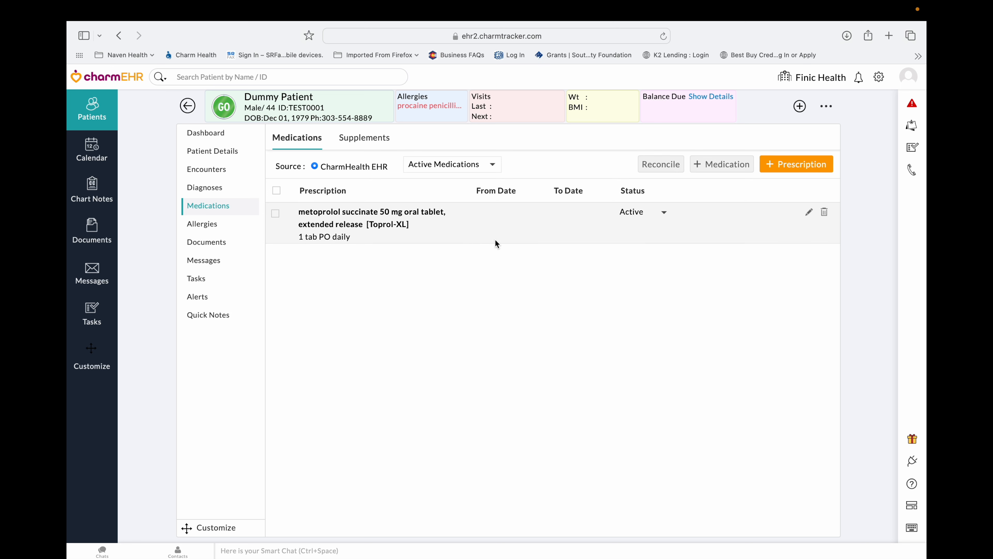
pyautogui.click(219, 227)
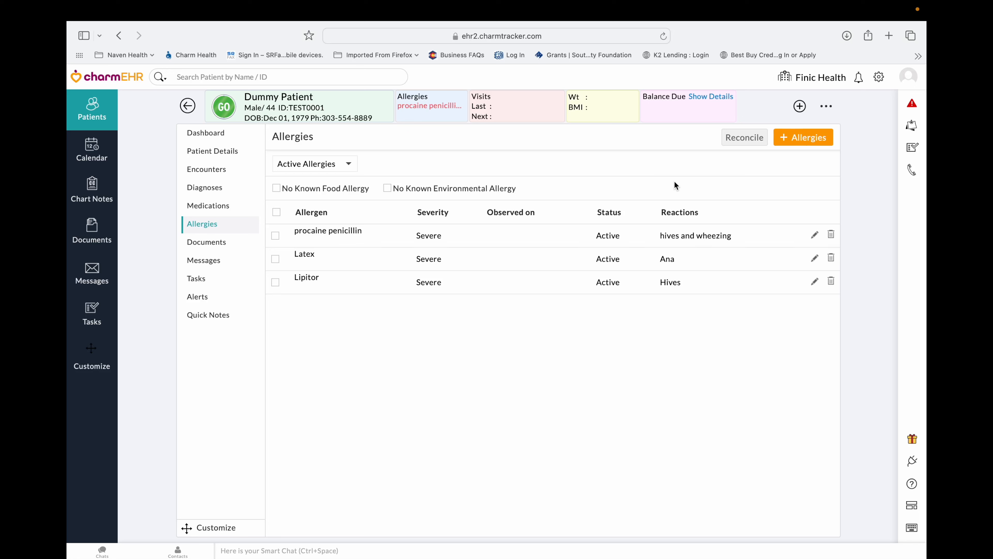
# Step: Add a penicillins allergy with Anaphylactic shock as its reaction
pyautogui.click(806, 142)
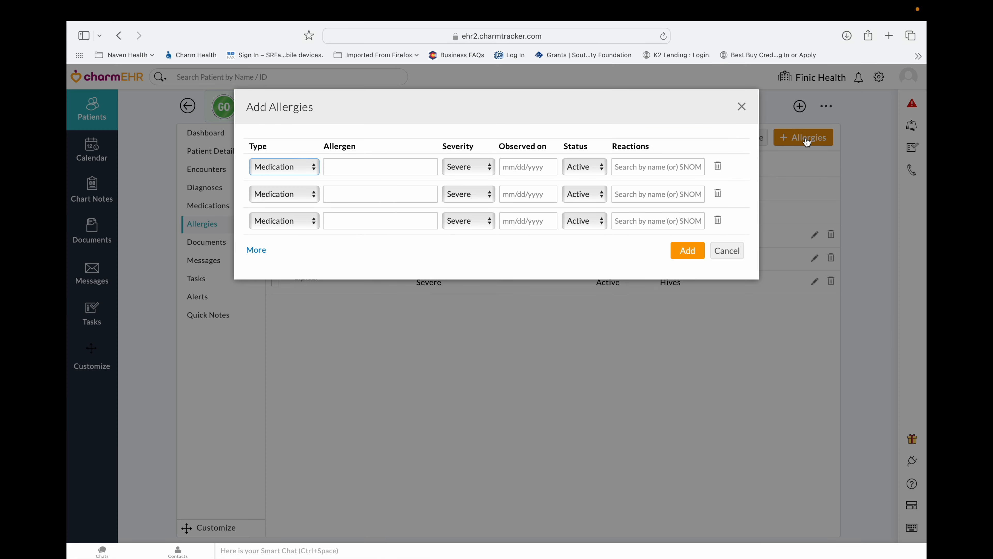
pyautogui.click(421, 166)
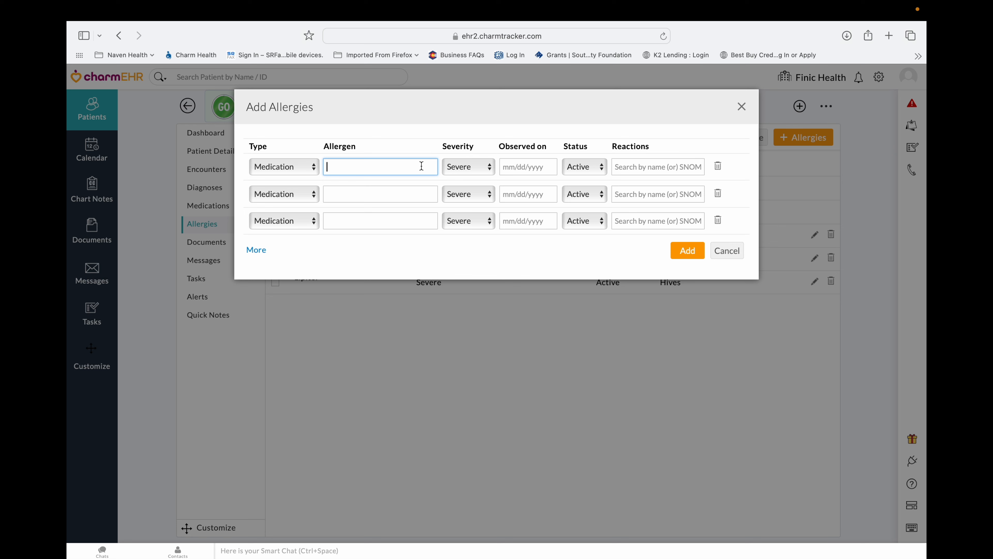
pyautogui.write('penic')
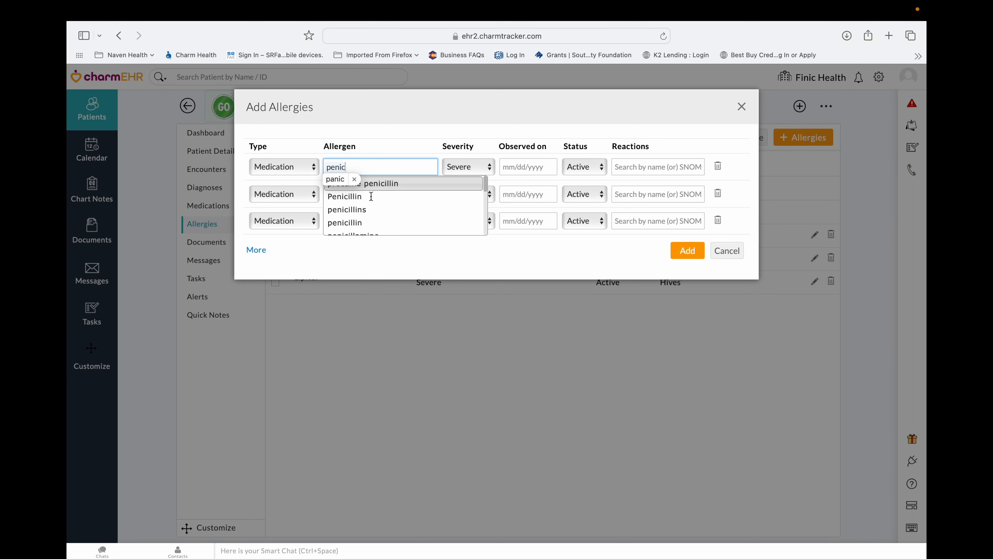
pyautogui.click(367, 211)
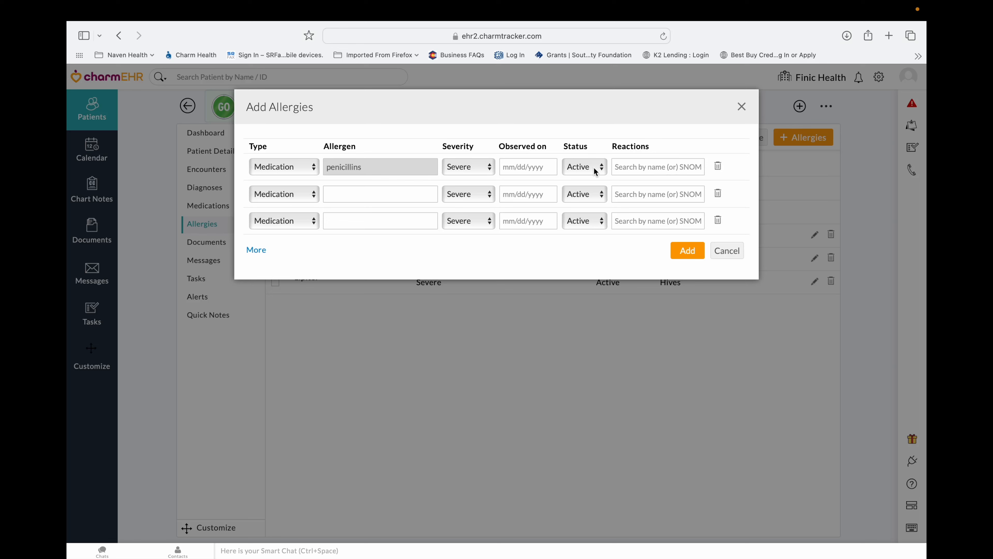
pyautogui.click(626, 168)
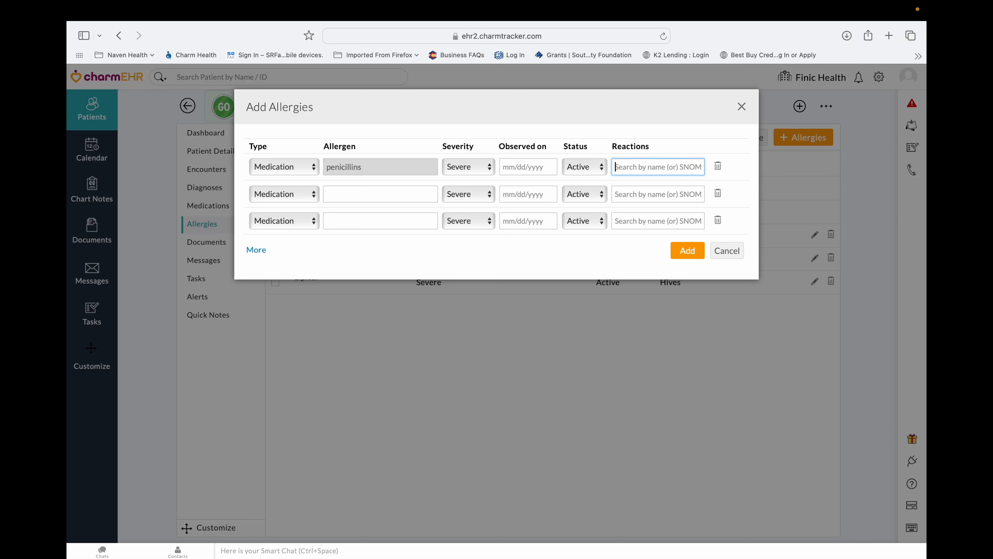
pyautogui.write('anaph')
pyautogui.scroll(-3, 677, 216)
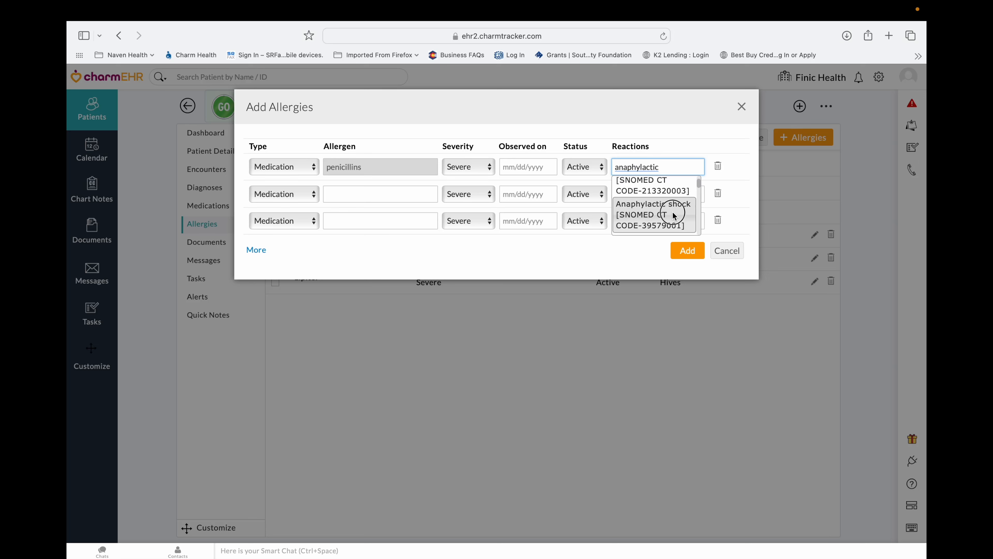
pyautogui.click(673, 213)
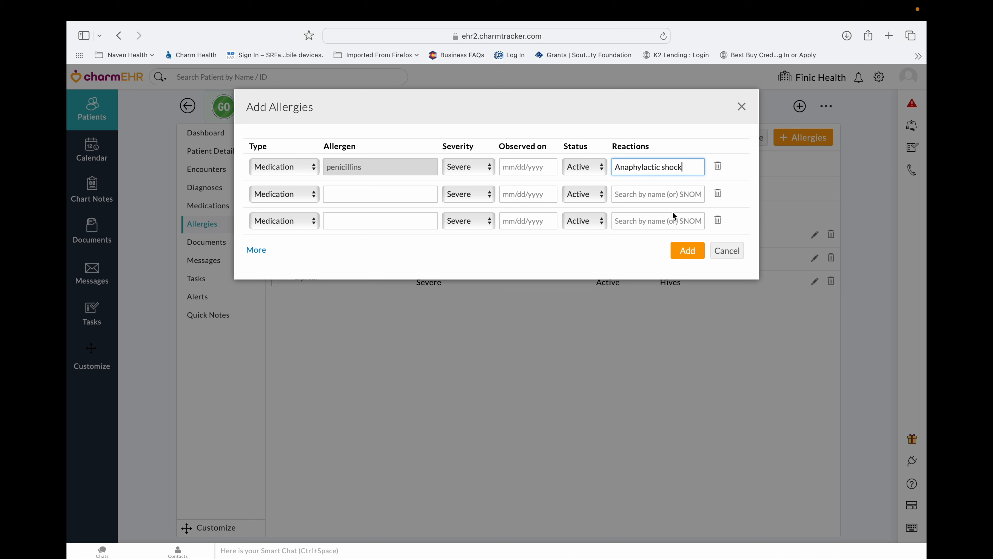
pyautogui.click(689, 250)
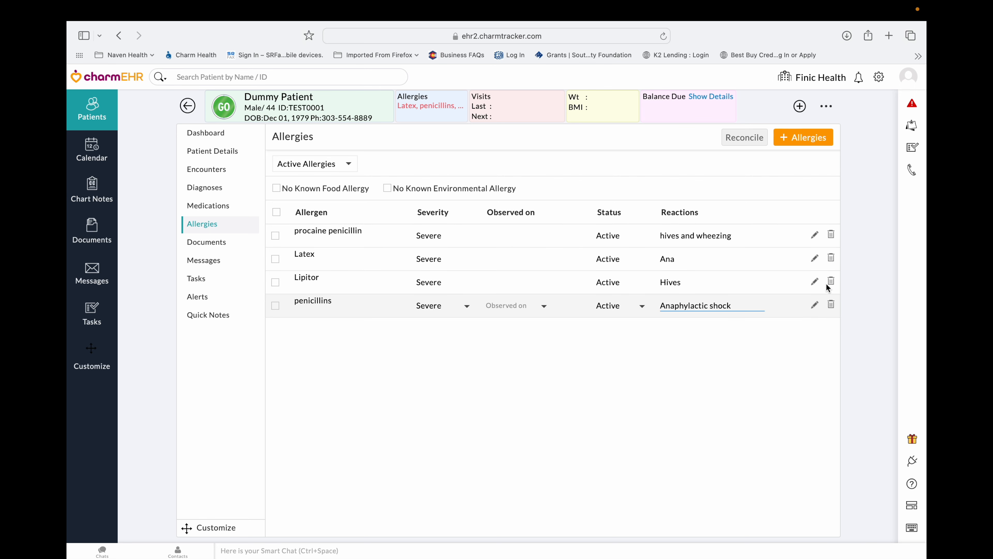
# Step: Delete the penicillins allergy row and confirm the deletion
pyautogui.click(832, 309)
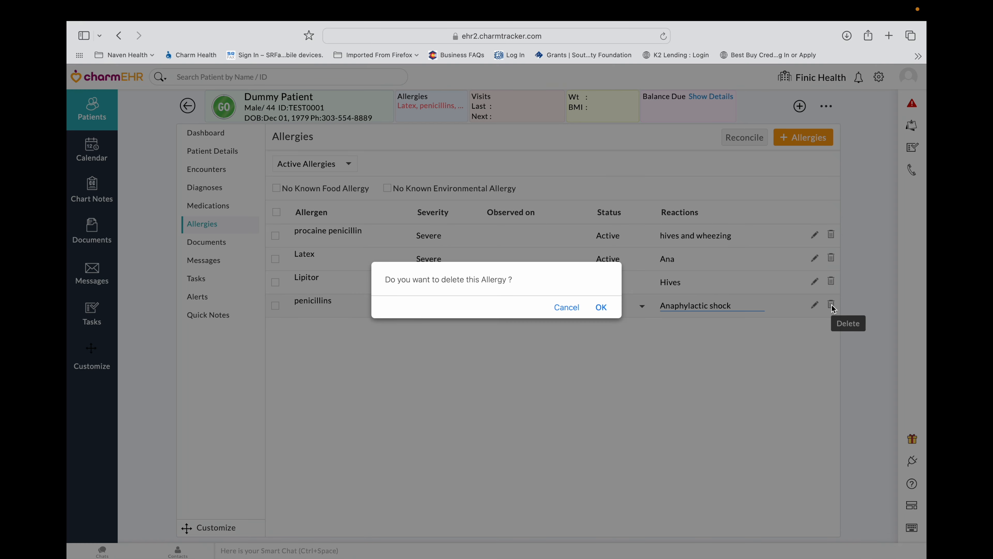
pyautogui.click(603, 310)
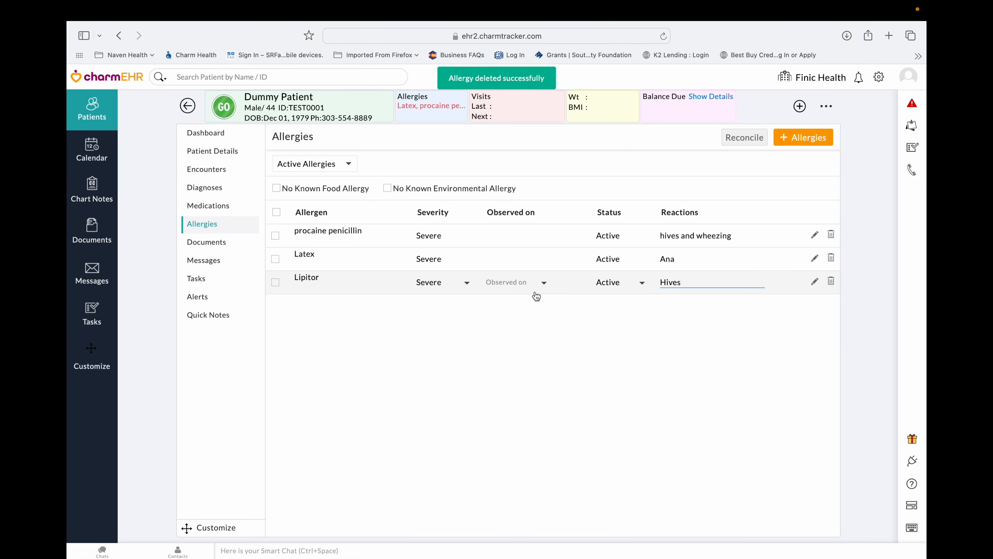
# Step: Re-save the Lipitor allergy without changes, then view the patient's Documents with the consent form PDF
pyautogui.click(815, 282)
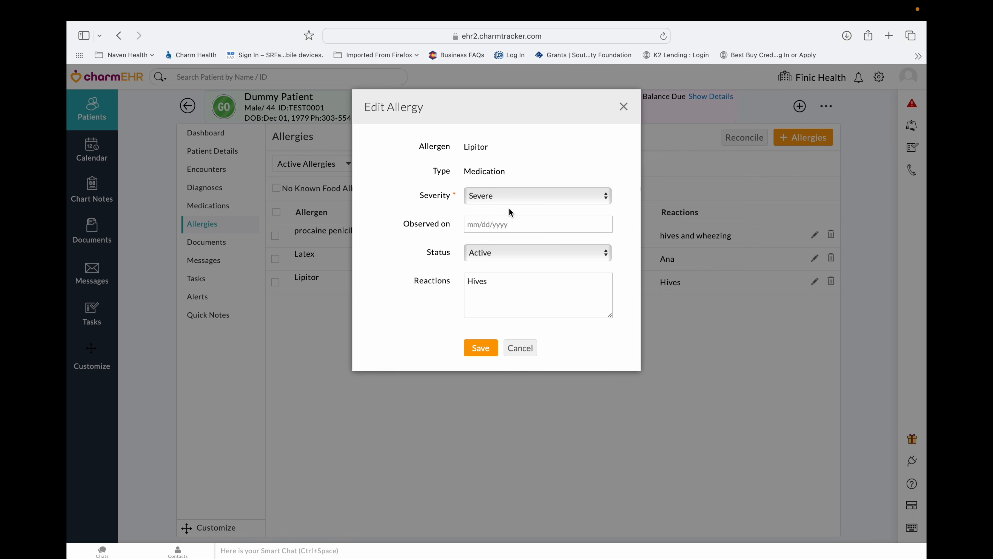
pyautogui.click(481, 348)
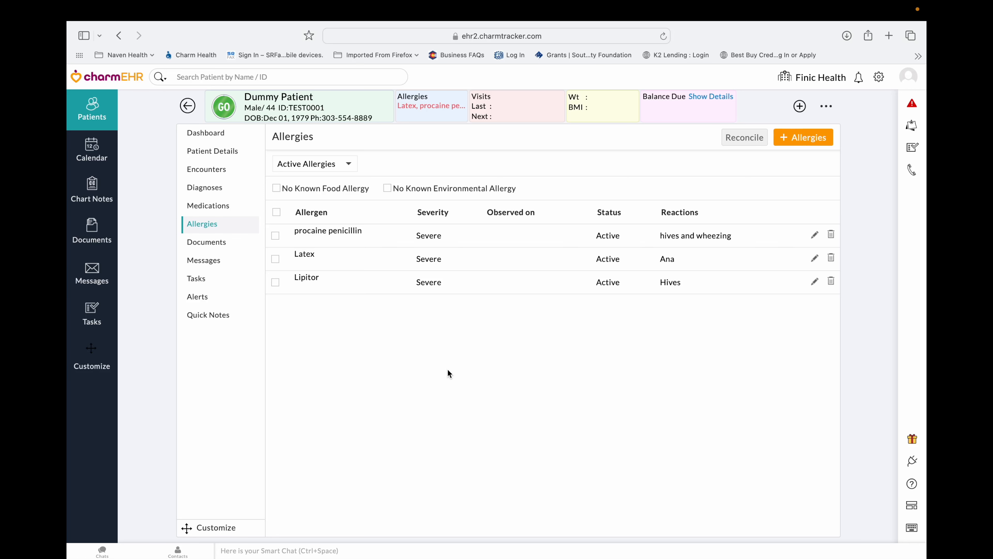
pyautogui.click(219, 248)
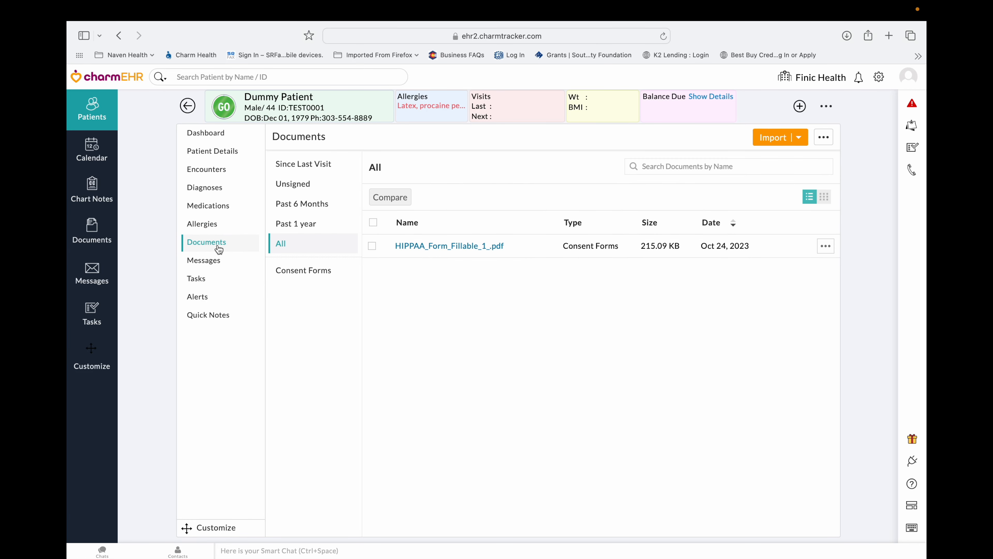
pyautogui.click(446, 247)
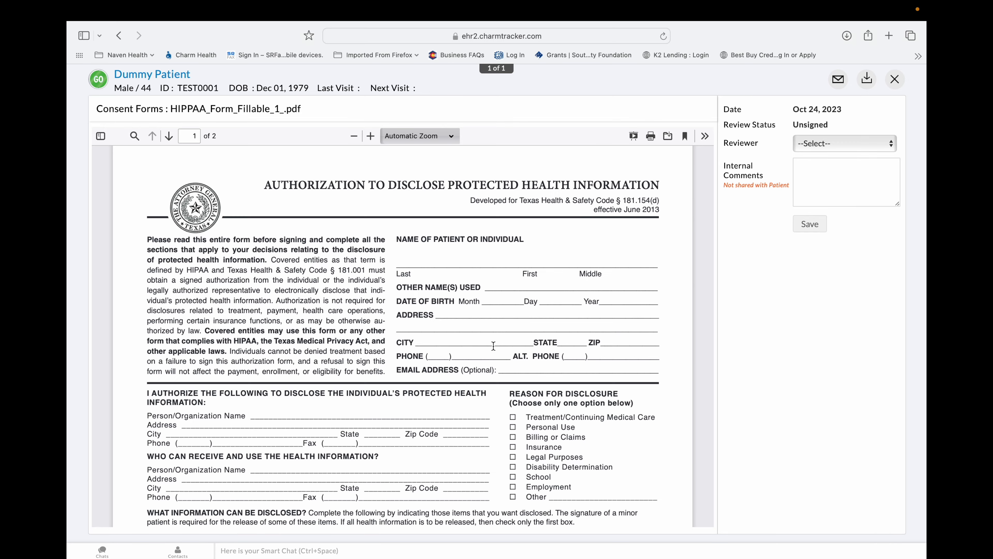
pyautogui.scroll(-3, 508, 310)
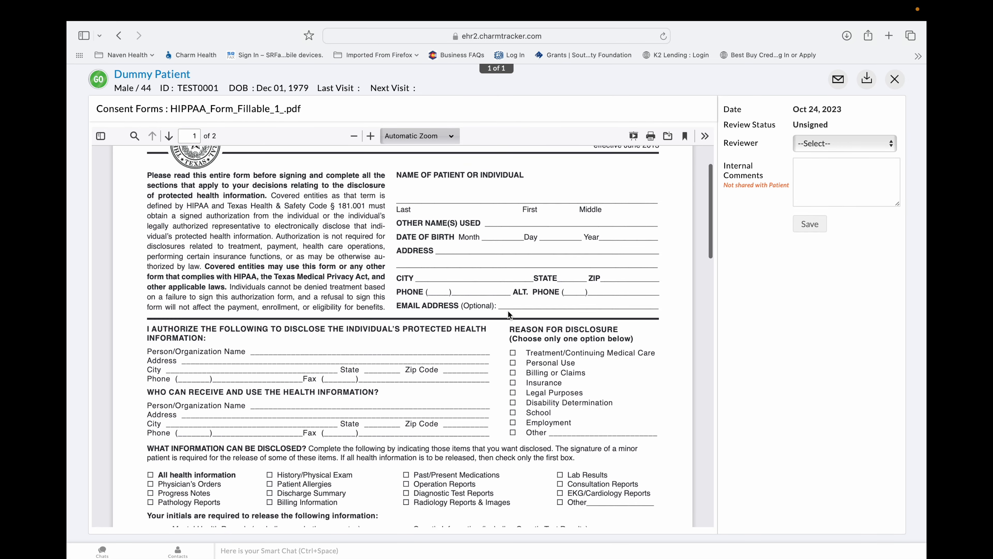
pyautogui.scroll(-3, 507, 310)
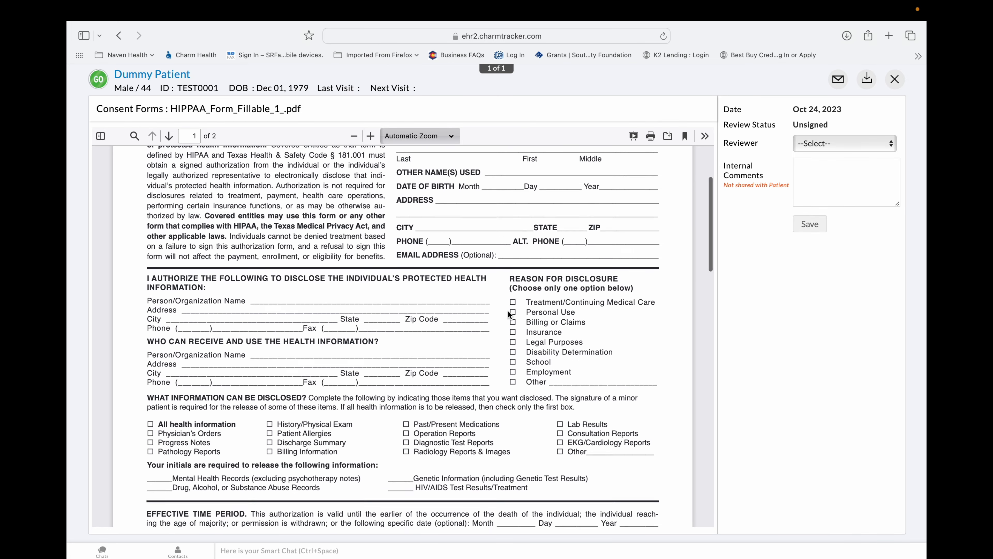
pyautogui.scroll(-6, 507, 310)
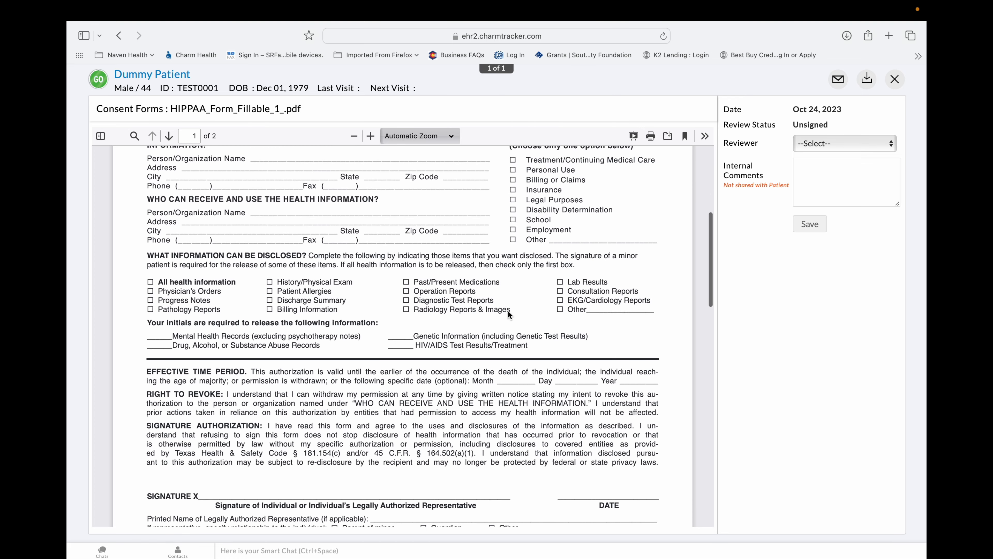
pyautogui.scroll(12, 508, 310)
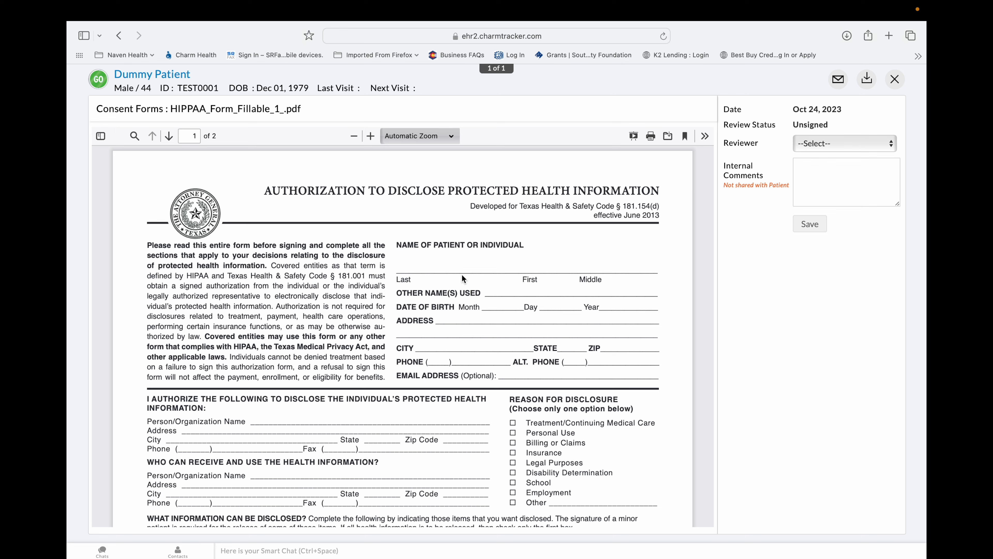
pyautogui.scroll(-3, 440, 305)
pyautogui.scroll(-4, 440, 305)
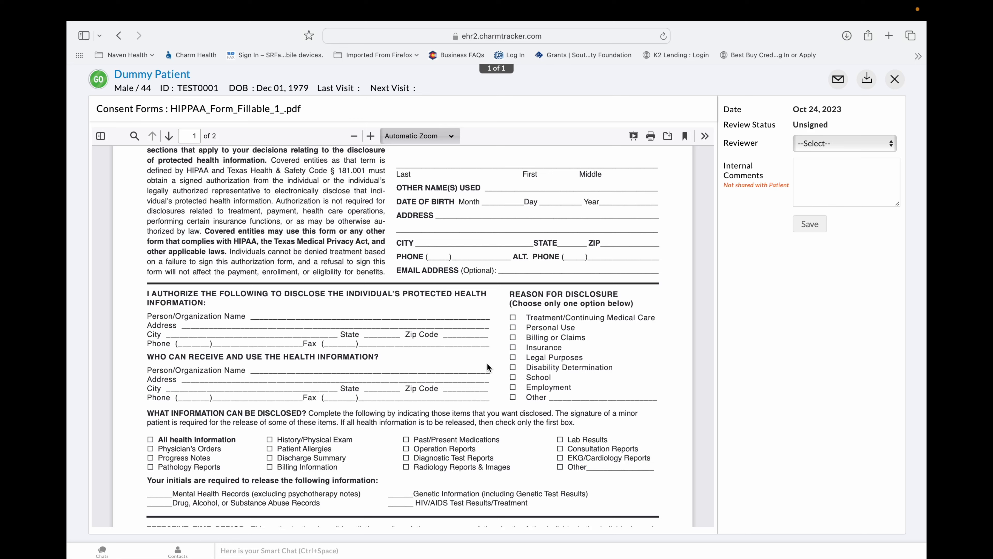
pyautogui.click(895, 80)
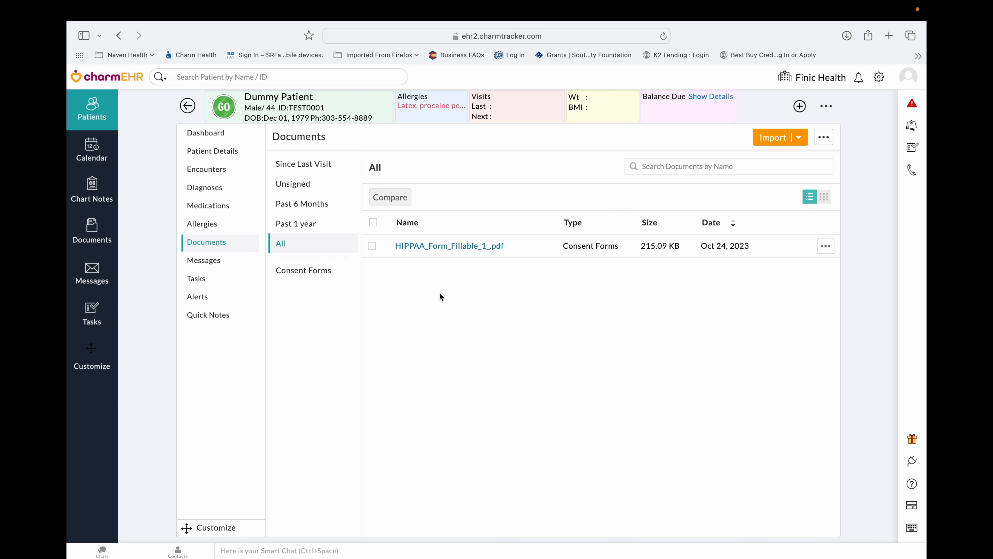
# Step: Go through the patient's Messages and Tasks to reach Alerts showing the aggressive dog alert
pyautogui.click(221, 264)
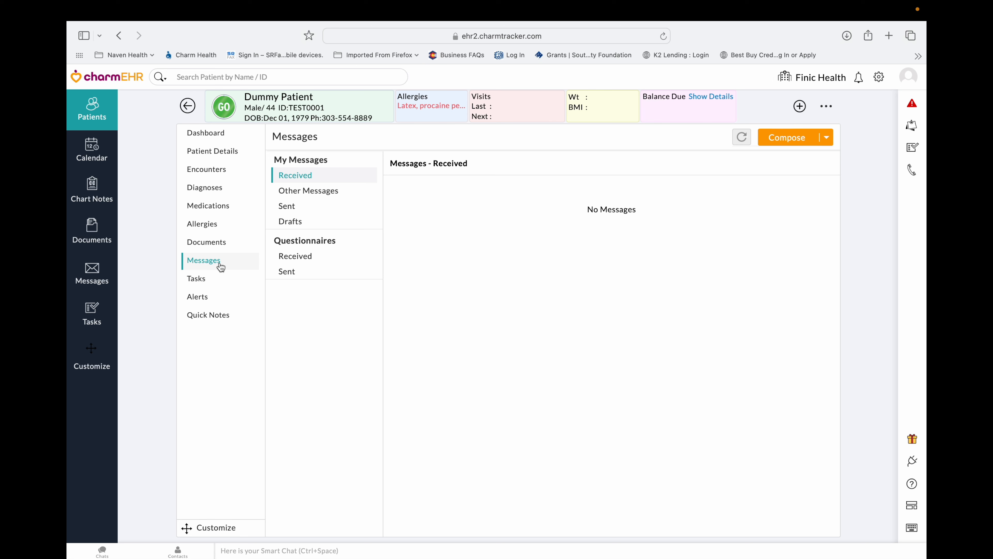
pyautogui.click(215, 285)
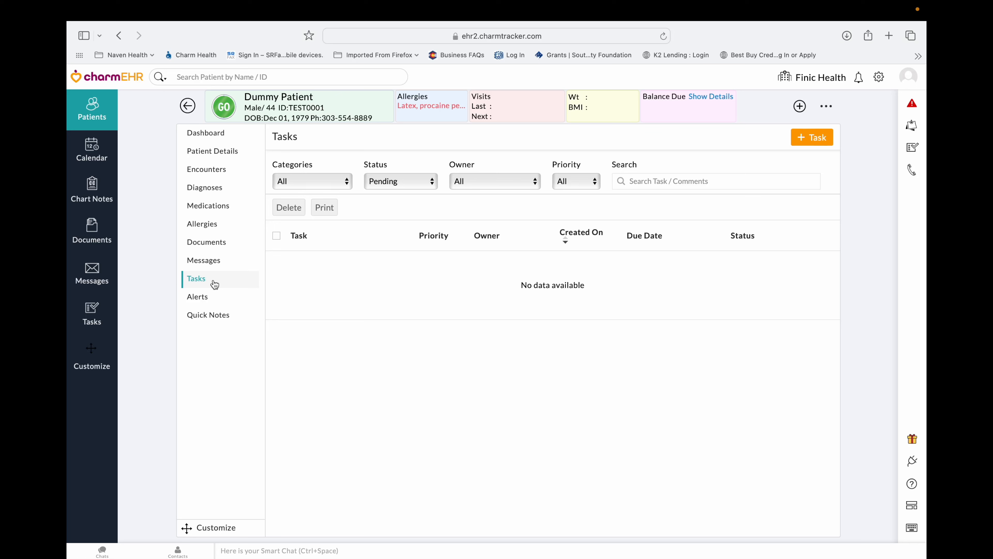
pyautogui.click(219, 300)
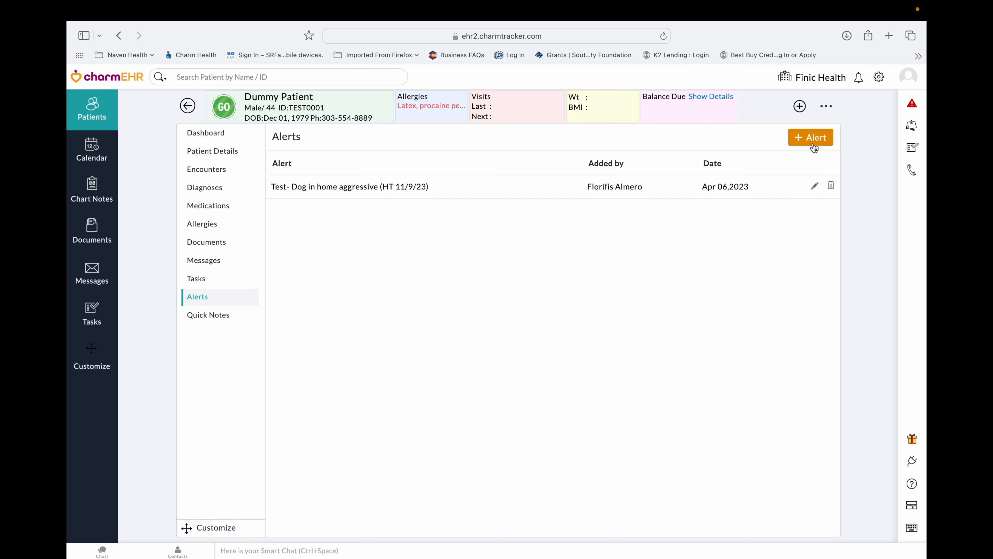
# Step: Check the patient's Quick Notes, then view the empty Encounters page
pyautogui.click(226, 315)
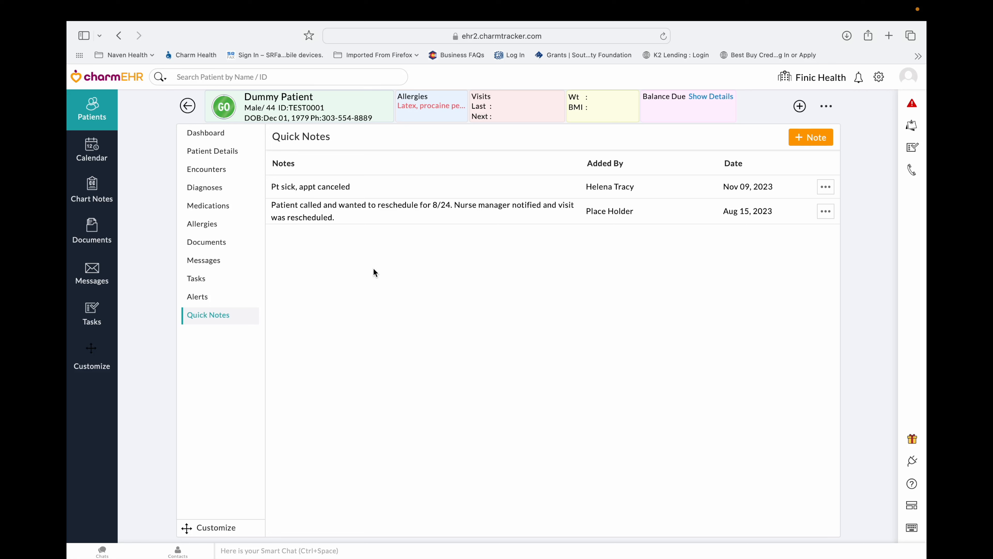
pyautogui.click(227, 176)
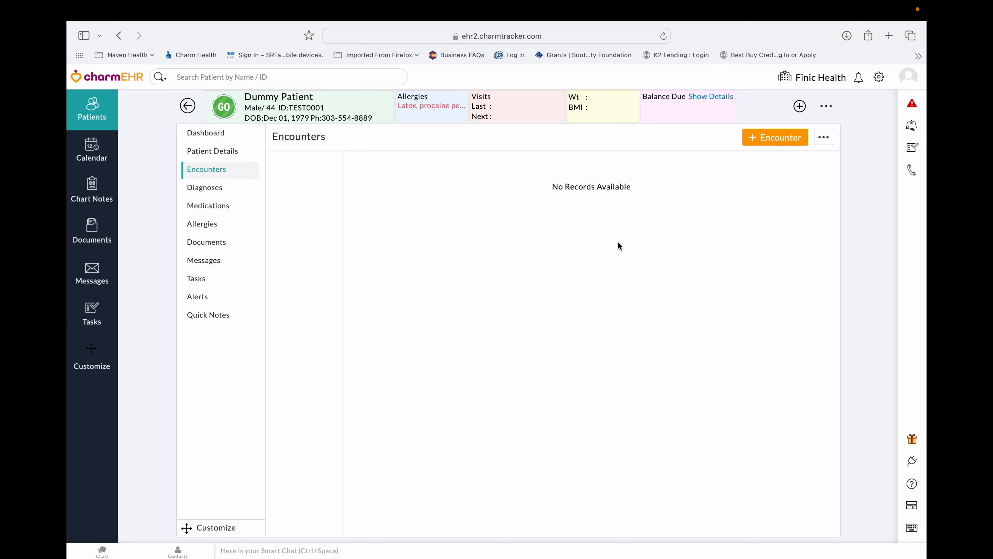
# Step: Create a new Jun 21, 2024 encounter at Finic Health, leaving the visit type unchanged
pyautogui.click(759, 145)
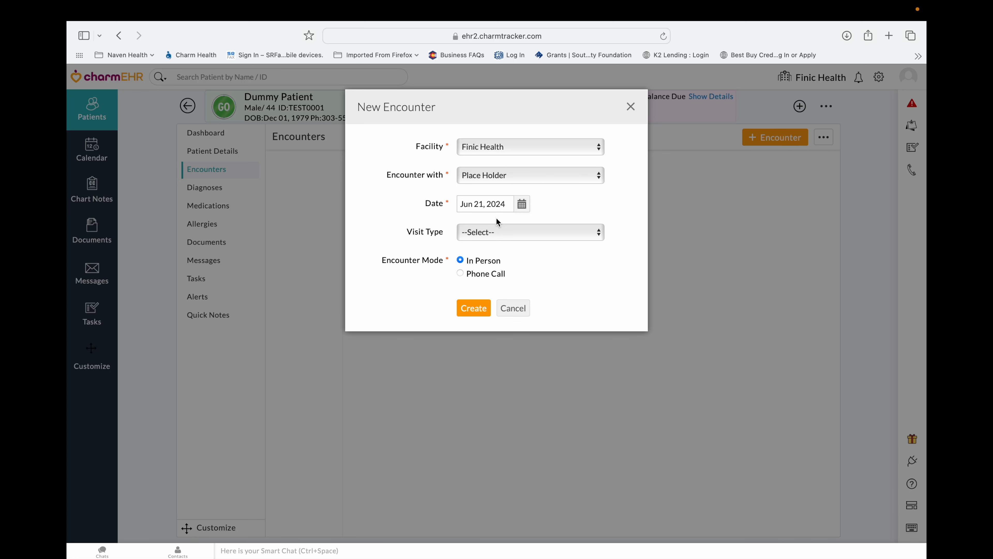
pyautogui.click(598, 235)
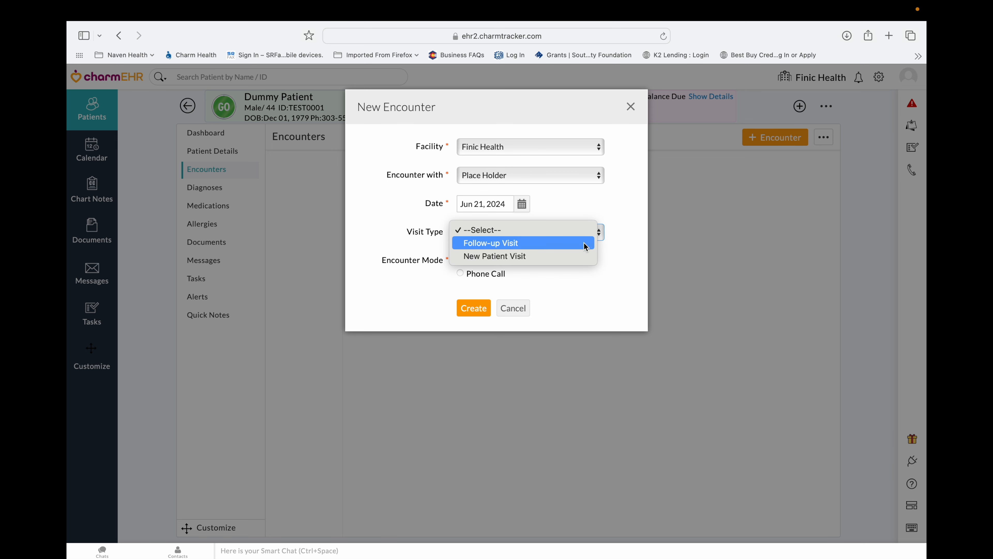
pyautogui.click(616, 206)
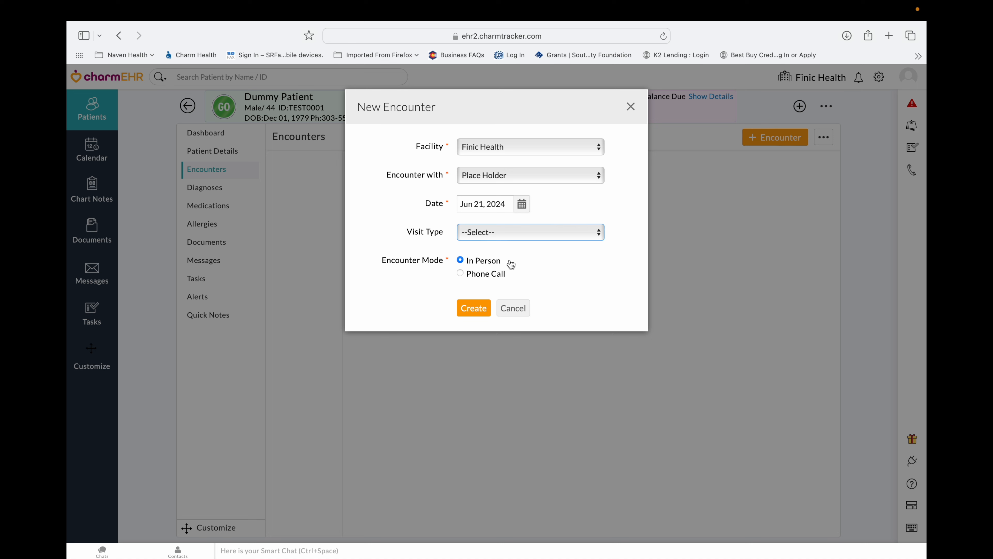
pyautogui.click(478, 312)
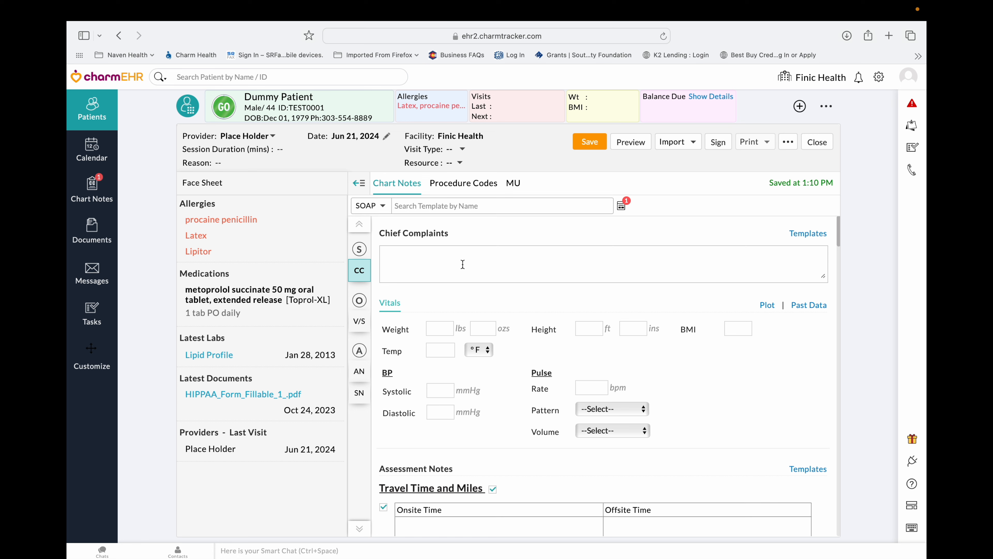
# Step: Hide the face sheet to widen the chart notes and bring up the practice chart note templates list
pyautogui.click(362, 188)
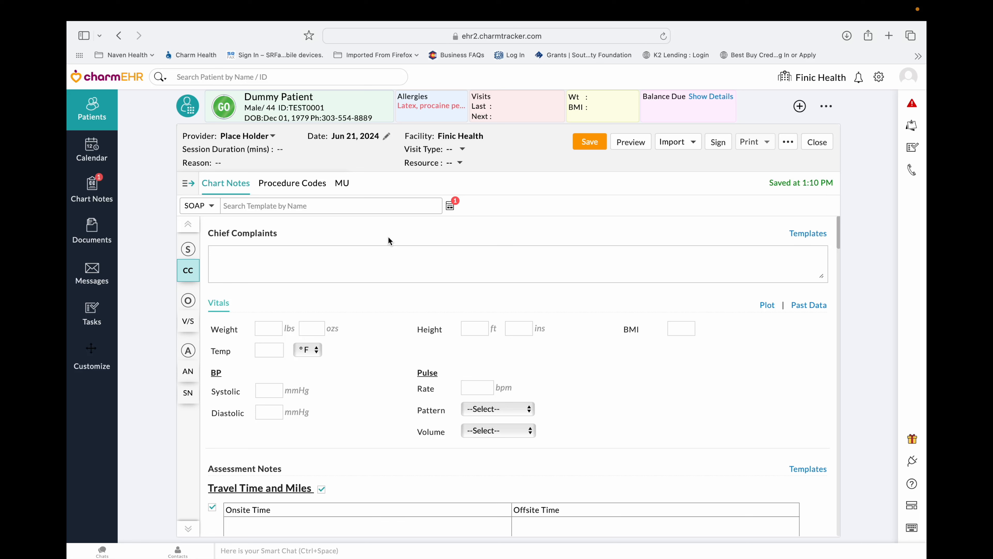
pyautogui.click(451, 207)
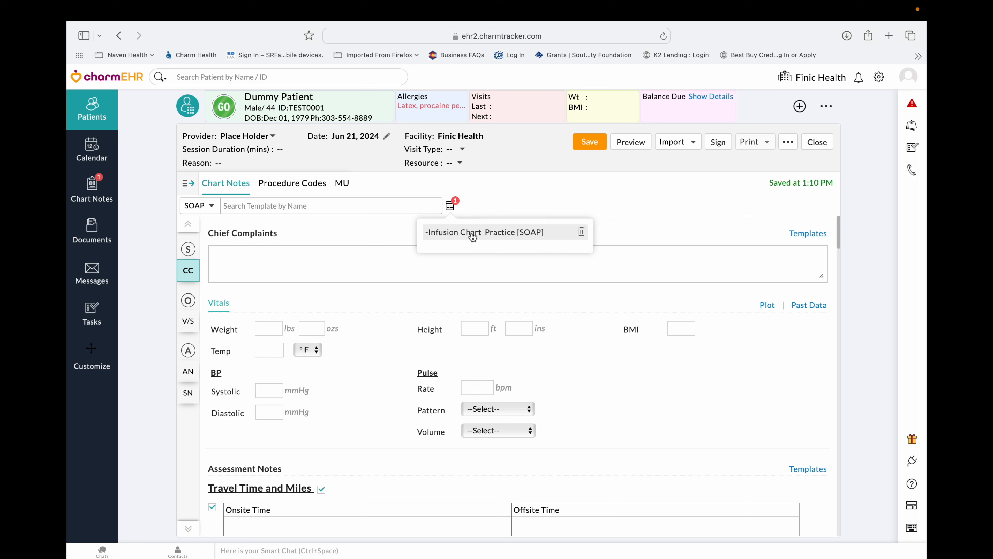
pyautogui.click(388, 228)
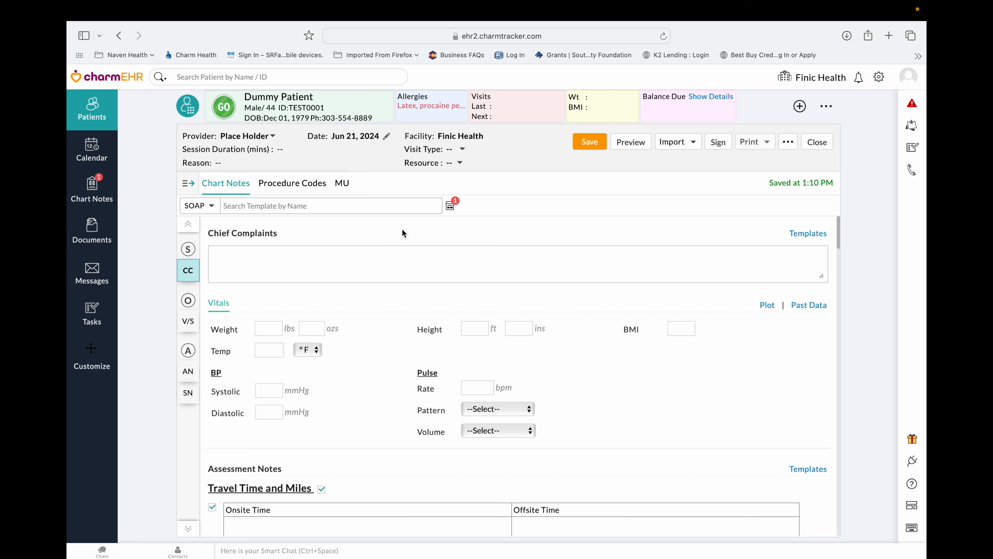
pyautogui.click(392, 207)
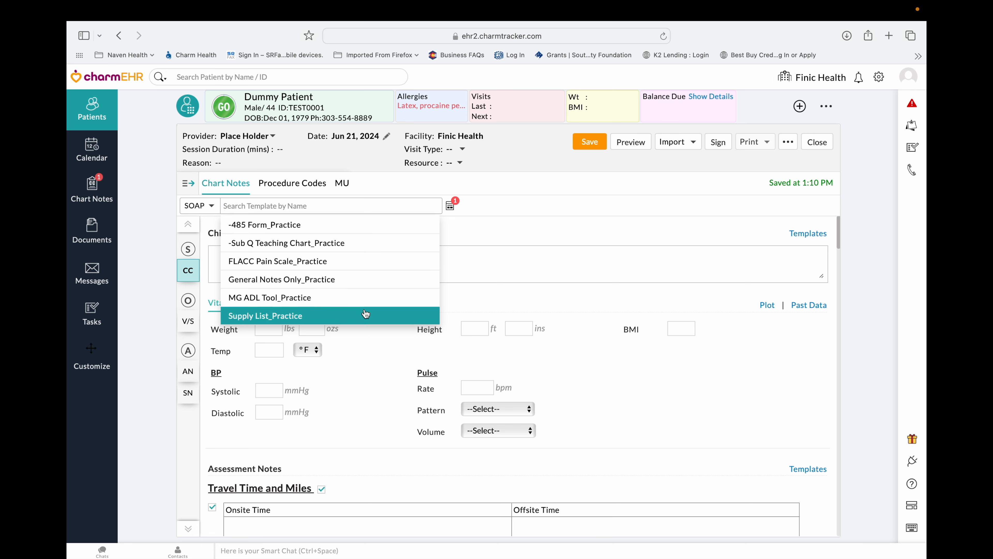
# Step: Apply the -485 Form_Practice template to the Jun 21 SOAP chart note
pyautogui.click(356, 230)
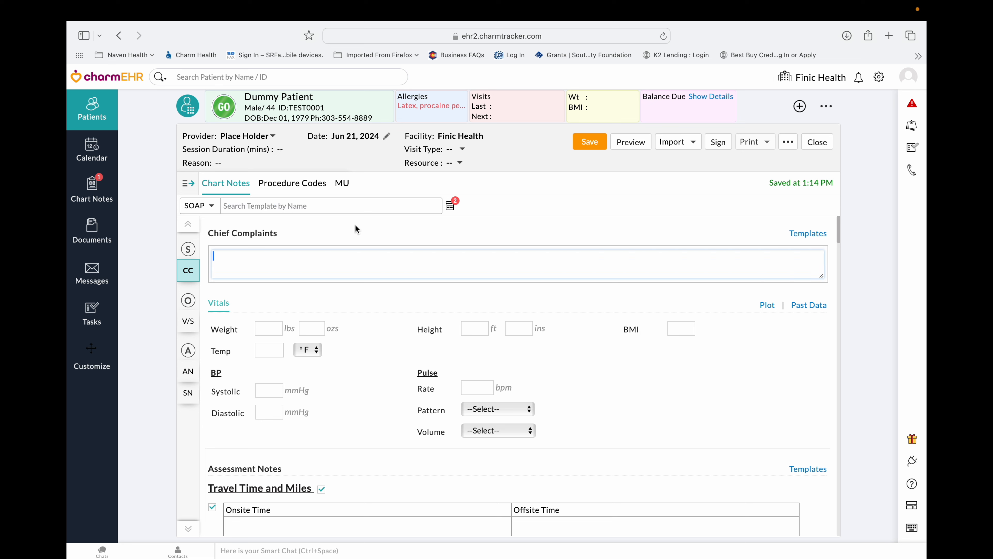
pyautogui.click(451, 210)
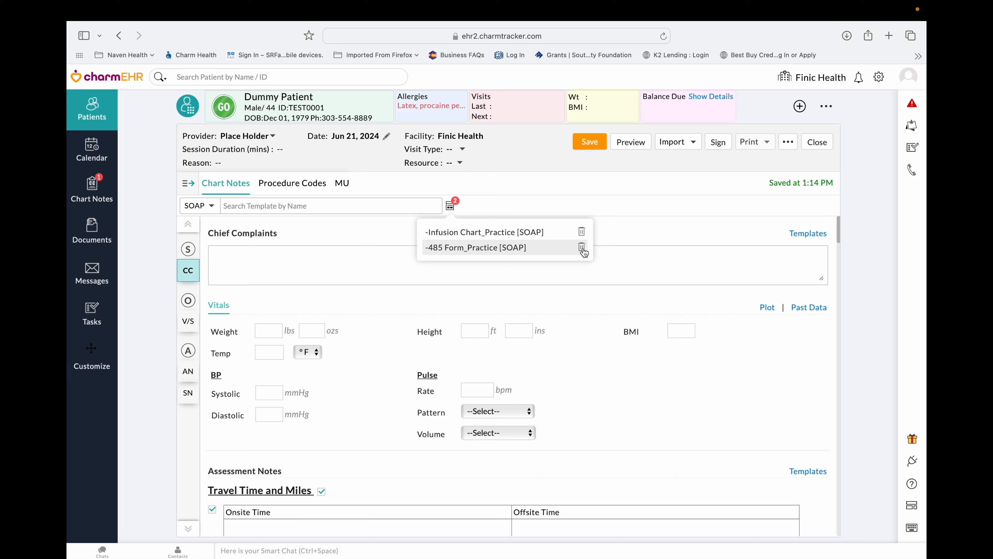
pyautogui.click(380, 232)
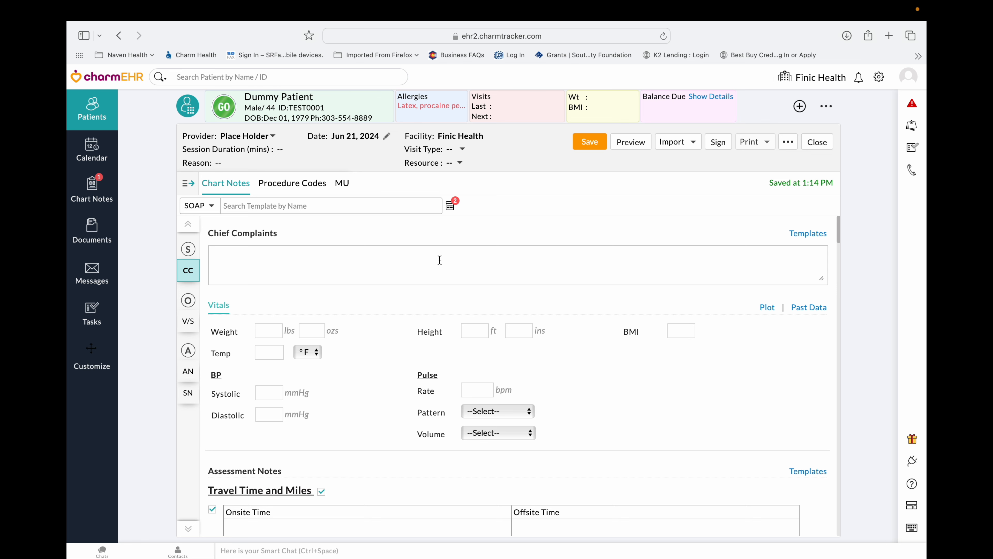
pyautogui.scroll(-2, 439, 260)
pyautogui.scroll(2, 440, 259)
pyautogui.scroll(-4, 430, 295)
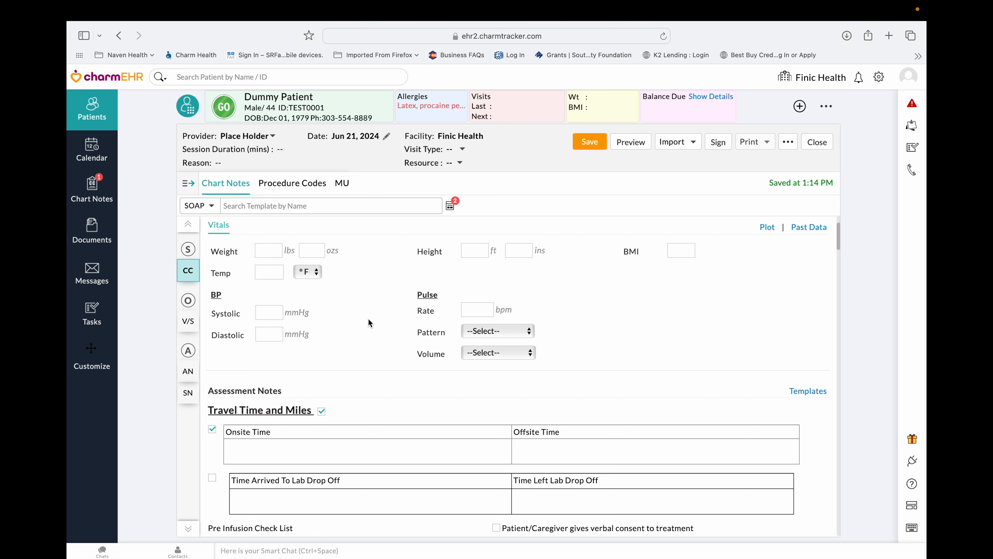
pyautogui.scroll(-5, 383, 331)
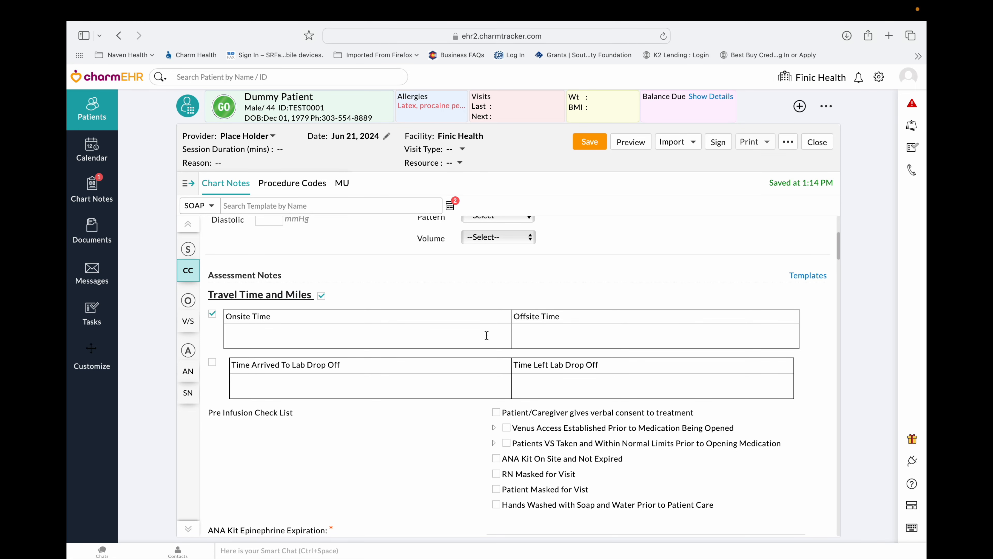
pyautogui.scroll(-2, 487, 335)
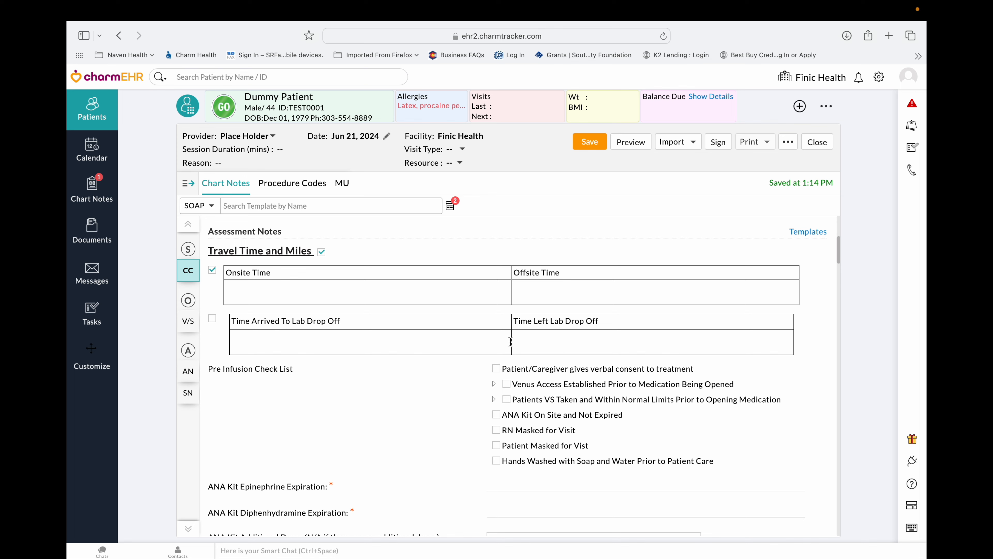
pyautogui.scroll(-3, 471, 344)
pyautogui.scroll(-1, 470, 344)
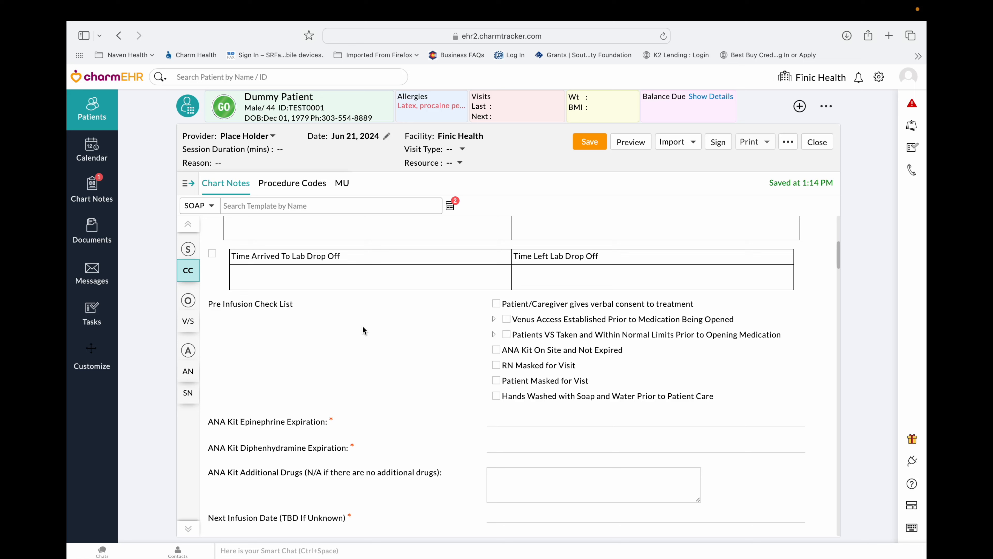
# Step: Tick verbal consent, Venus Access, Patients VS Taken, ANA Kit On Site and Hands Washed, leaving the nurse-manager item unticked
pyautogui.click(496, 304)
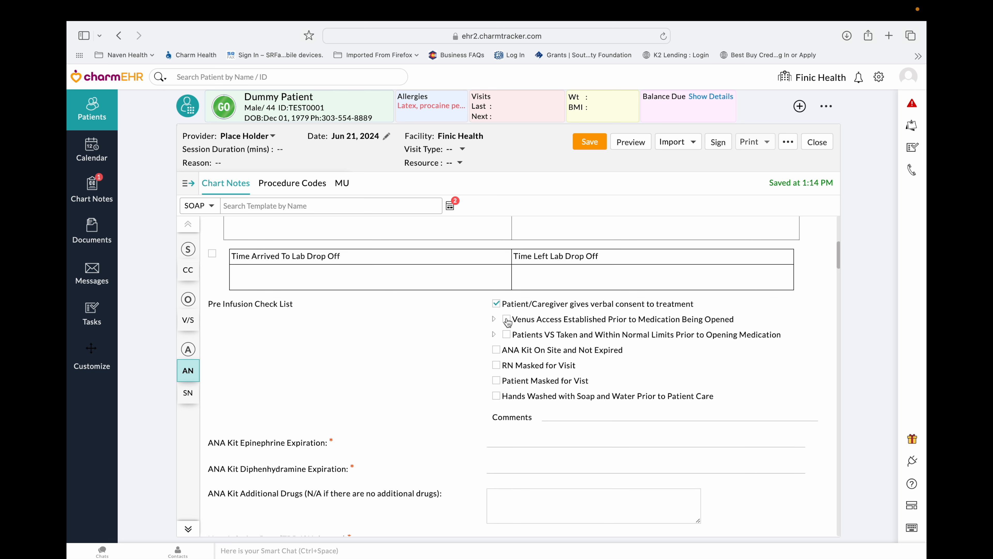
pyautogui.click(507, 319)
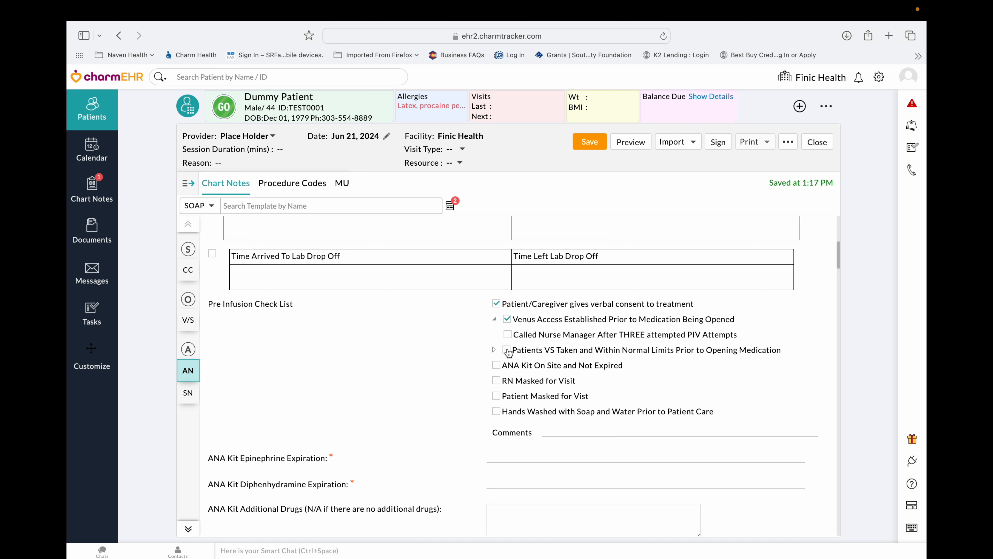
pyautogui.click(508, 350)
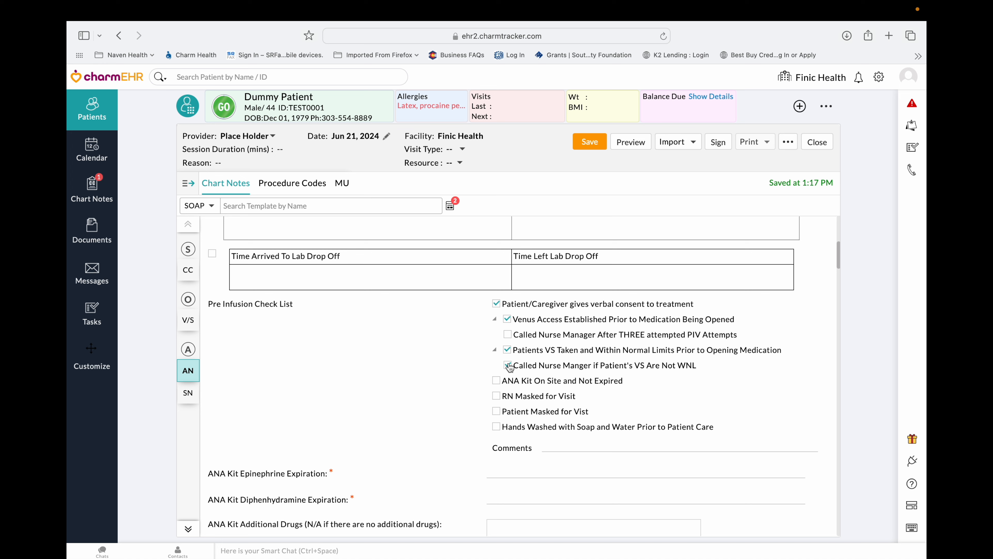
pyautogui.click(508, 366)
pyautogui.scroll(-2, 503, 370)
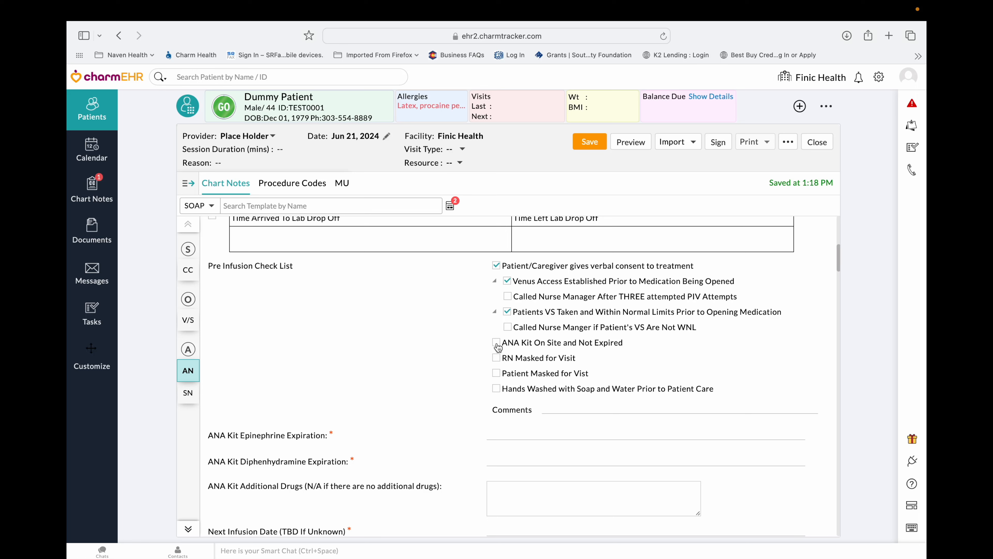
pyautogui.click(496, 343)
pyautogui.scroll(-2, 501, 350)
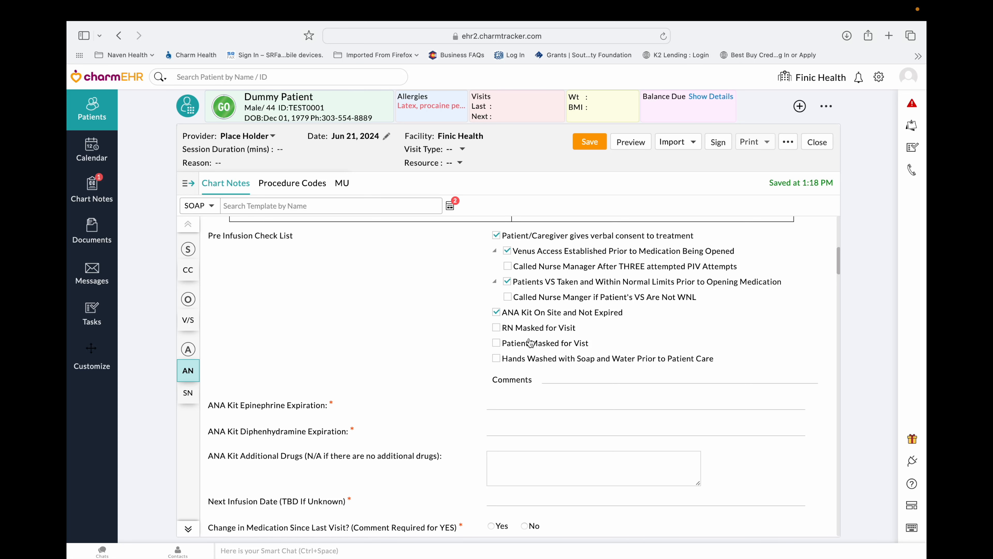
pyautogui.scroll(-3, 497, 347)
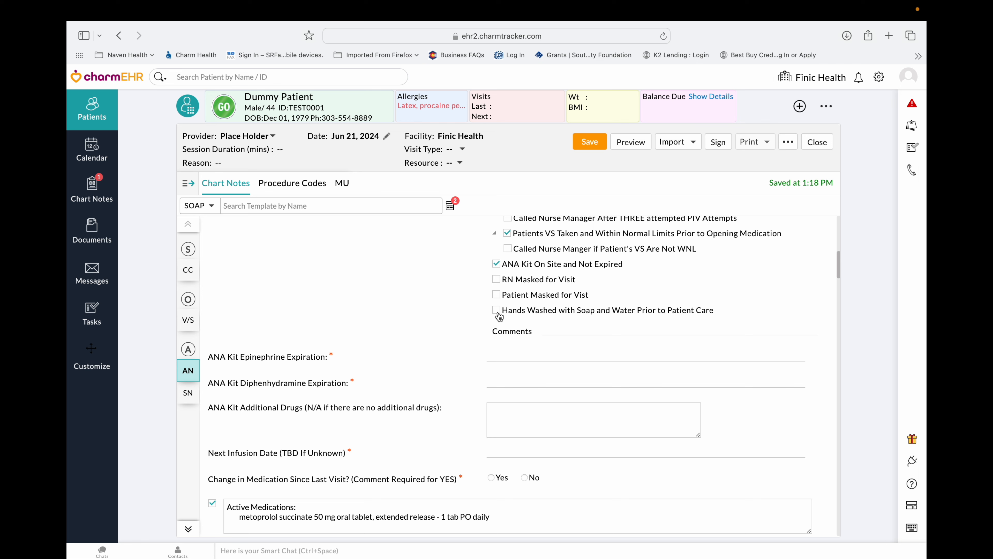
pyautogui.click(498, 312)
pyautogui.scroll(-2, 509, 330)
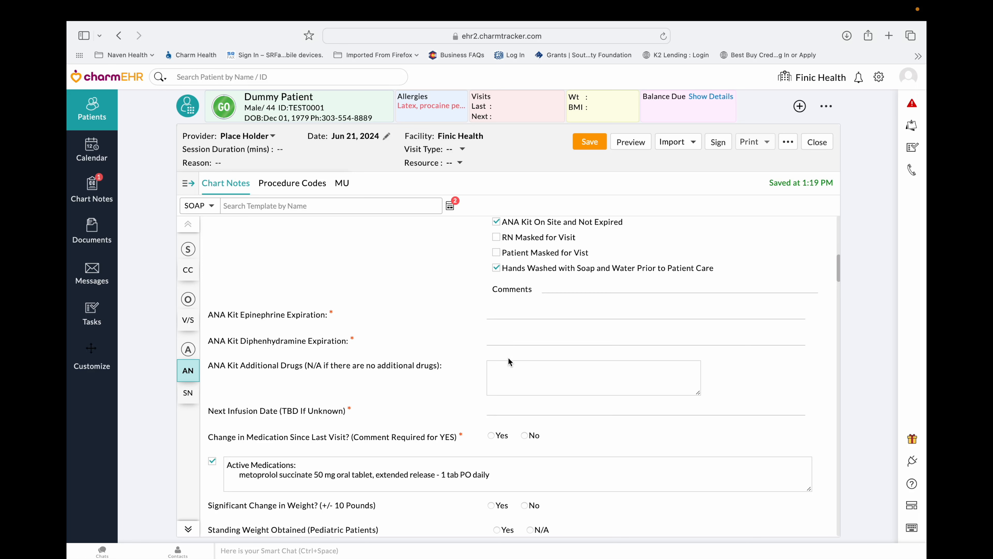
pyautogui.scroll(-2, 508, 370)
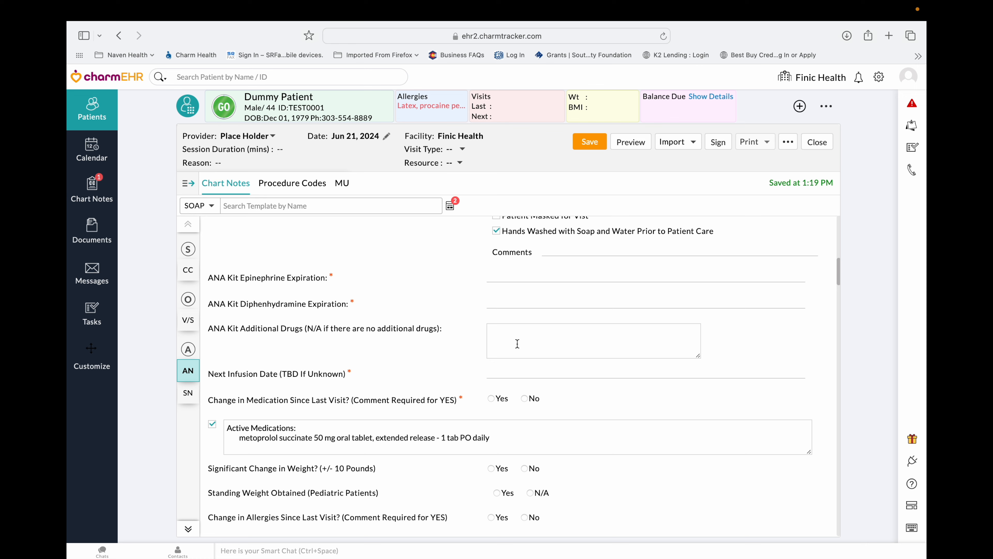
pyautogui.scroll(-3, 517, 343)
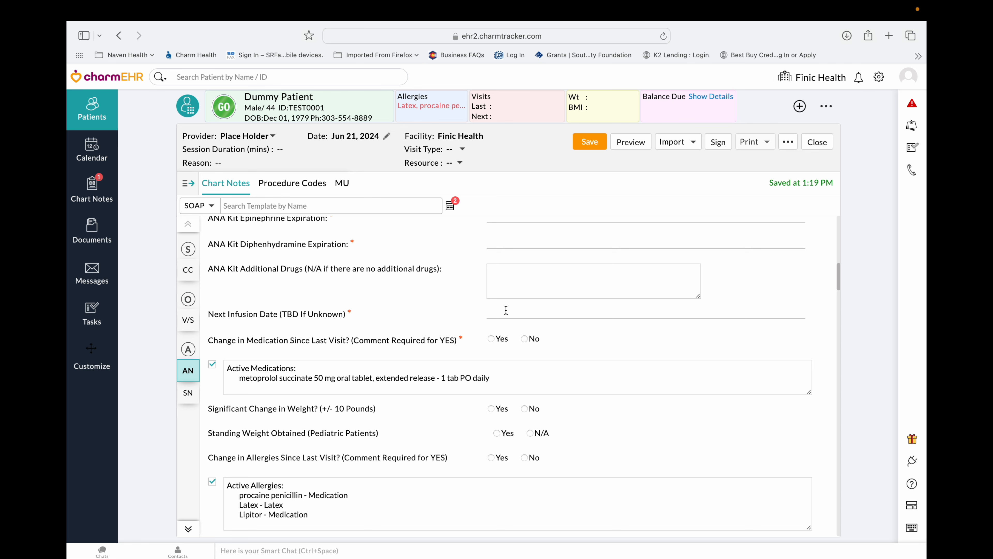
pyautogui.scroll(-3, 507, 312)
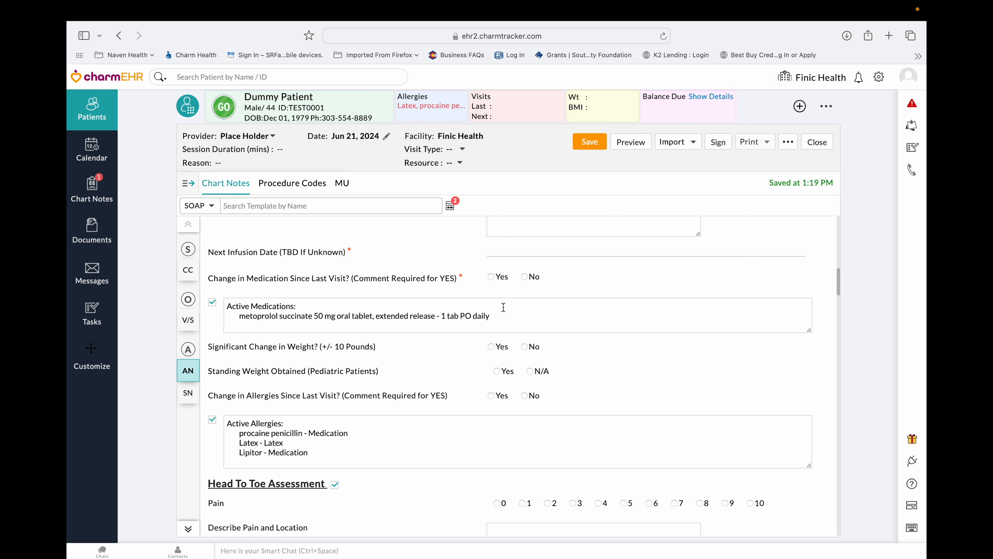
# Step: Answer Yes to Change in Medication Since Last Visit and type a 'med list updated' comment
pyautogui.click(491, 276)
pyautogui.click(551, 296)
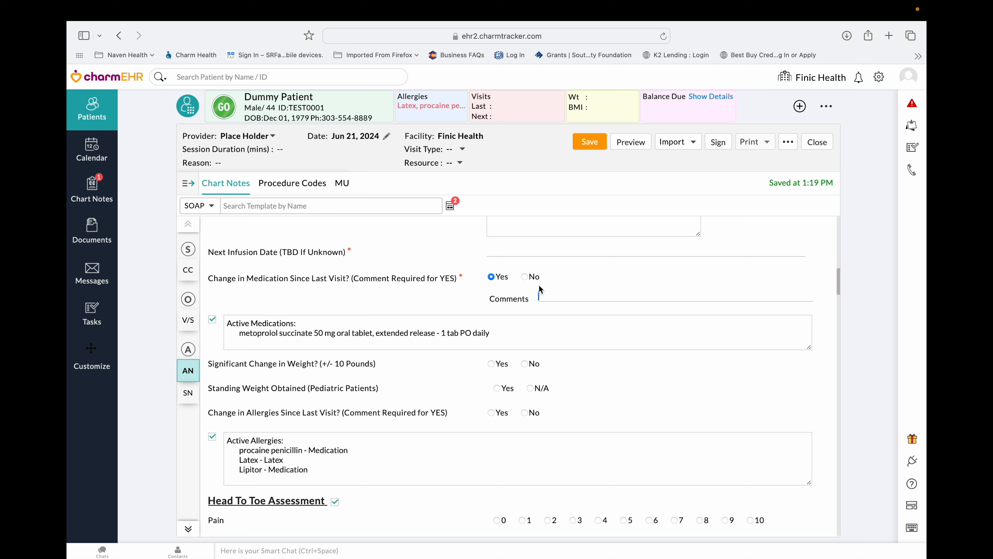
pyautogui.write('med lin')
pyautogui.press('BackSpace')
pyautogui.press('BackSpace')
pyautogui.press('BackSpace')
pyautogui.write('list updated')
pyautogui.press('BackSpace')
pyautogui.press('BackSpace')
pyautogui.press('BackSpace')
pyautogui.press('BackSpace')
pyautogui.press('BackSpace')
pyautogui.press('BackSpace')
pyautogui.press('BackSpace')
pyautogui.press('BackSpace')
pyautogui.press('BackSpace')
pyautogui.press('BackSpace')
pyautogui.press('BackSpace')
pyautogui.press('BackSpace')
pyautogui.press('BackSpace')
pyautogui.press('BackSpace')
pyautogui.press('BackSpace')
pyautogui.press('BackSpace')
# Step: Switch the medication-change answer to No so the Comments field disappears
pyautogui.click(525, 276)
pyautogui.scroll(-2, 532, 293)
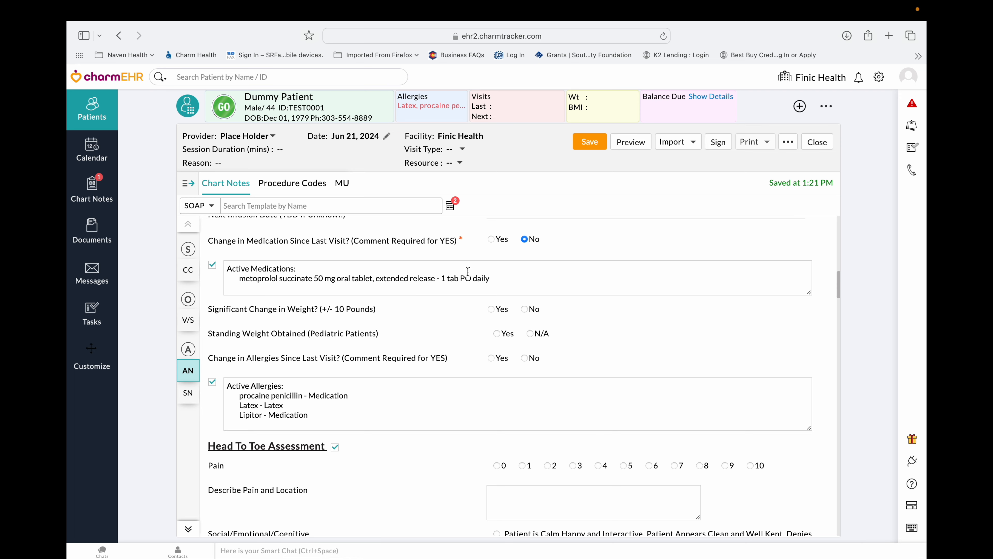
pyautogui.scroll(5, 511, 271)
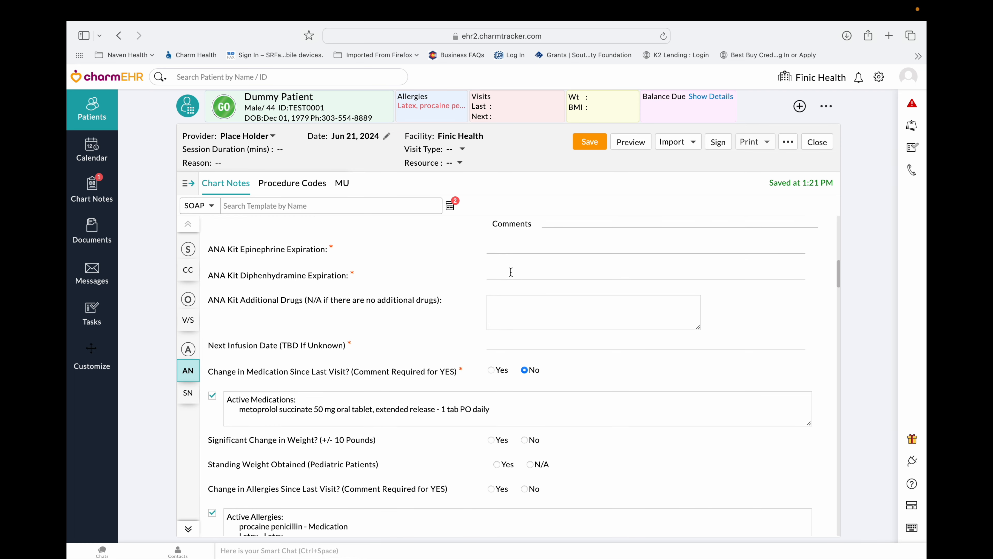
pyautogui.scroll(-5, 511, 272)
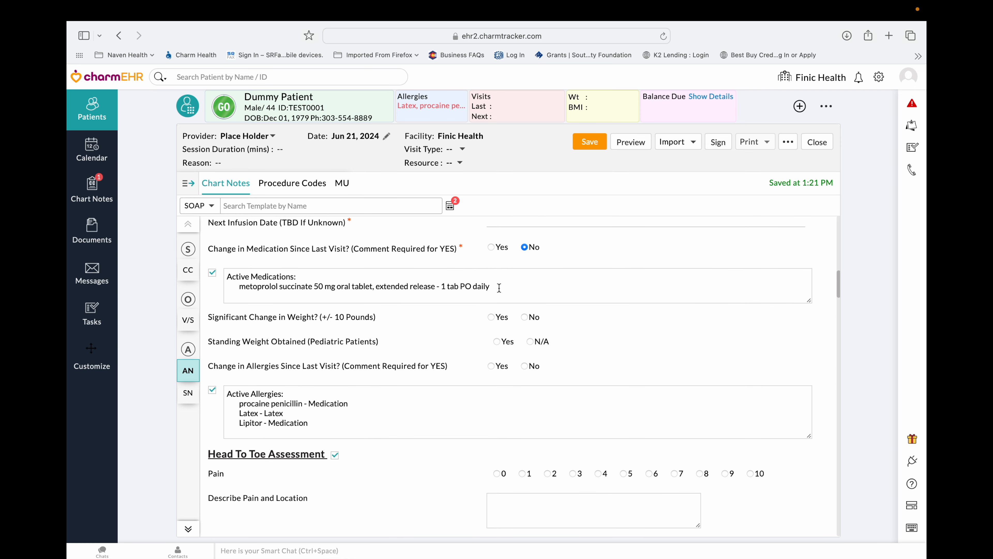
pyautogui.scroll(-1, 495, 290)
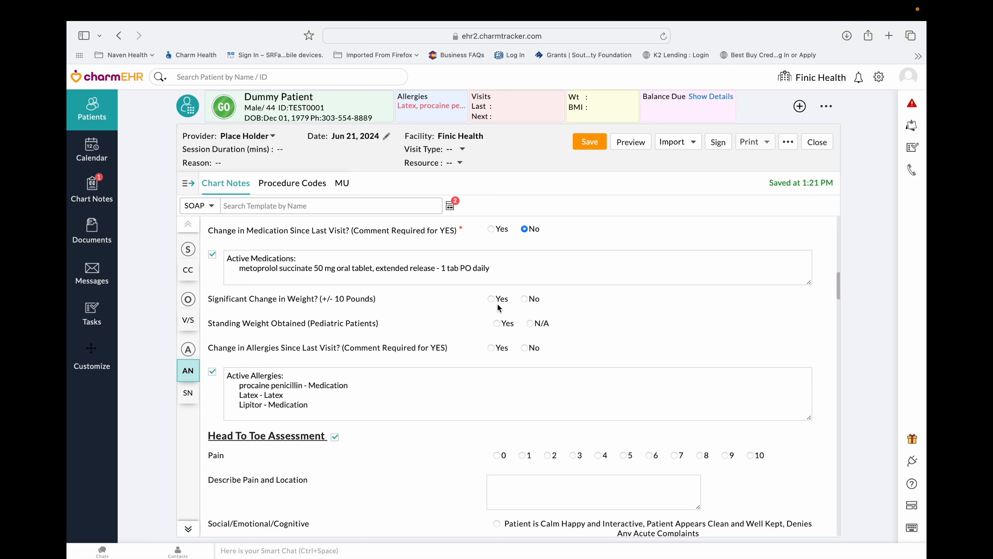
# Step: Answer No to significant weight change, N/A to Standing Weight Obtained, and No to Change in Allergies
pyautogui.scroll(-2, 513, 309)
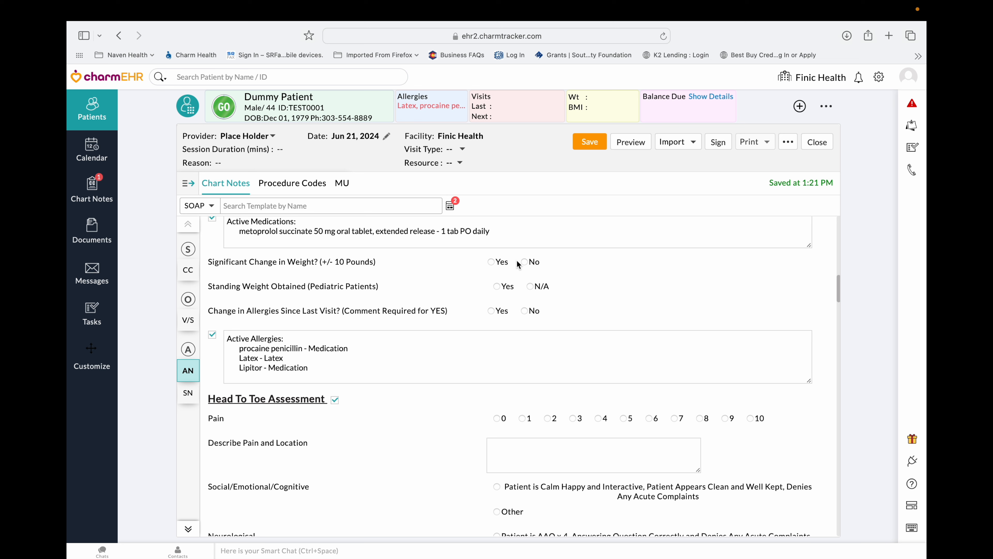
pyautogui.click(525, 262)
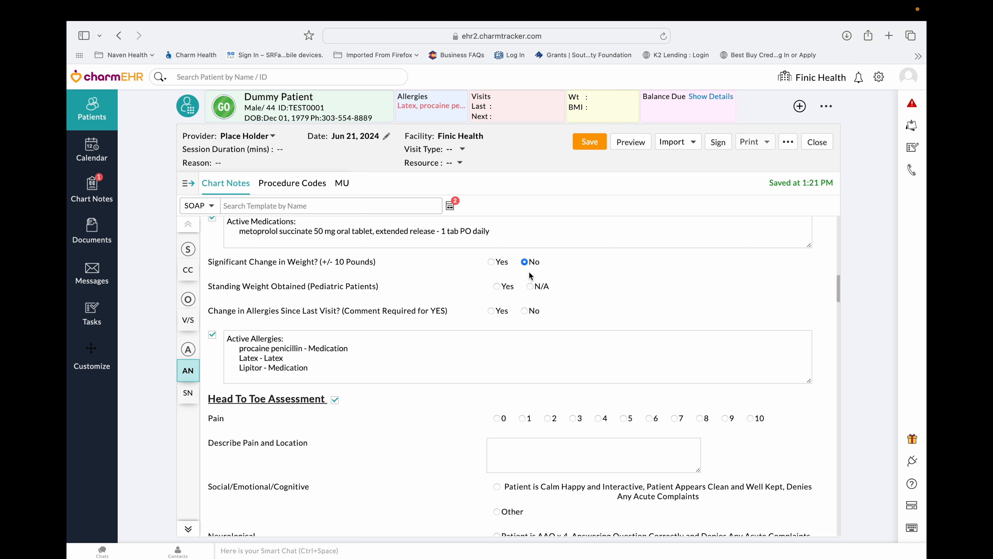
pyautogui.click(531, 288)
pyautogui.scroll(-2, 564, 300)
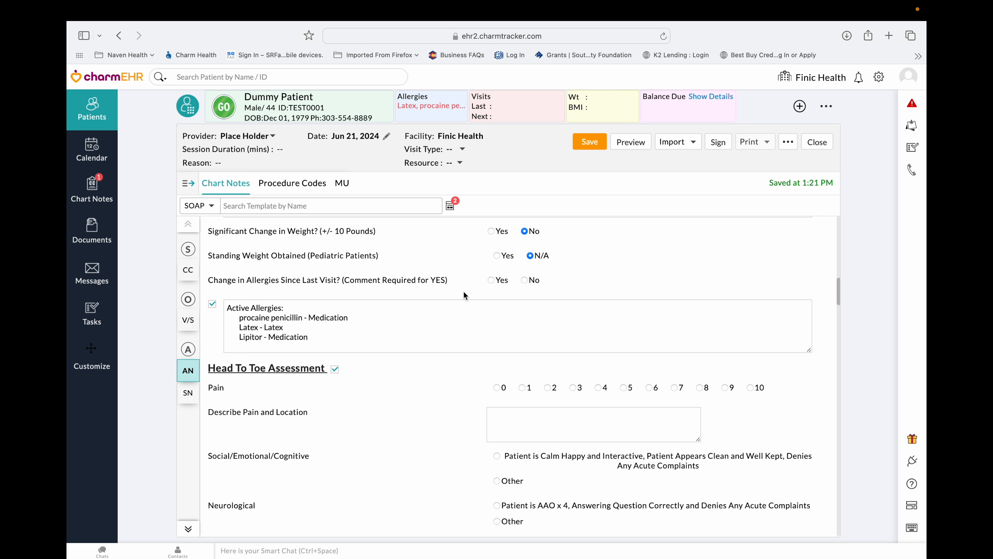
pyautogui.click(524, 280)
pyautogui.scroll(-1, 479, 288)
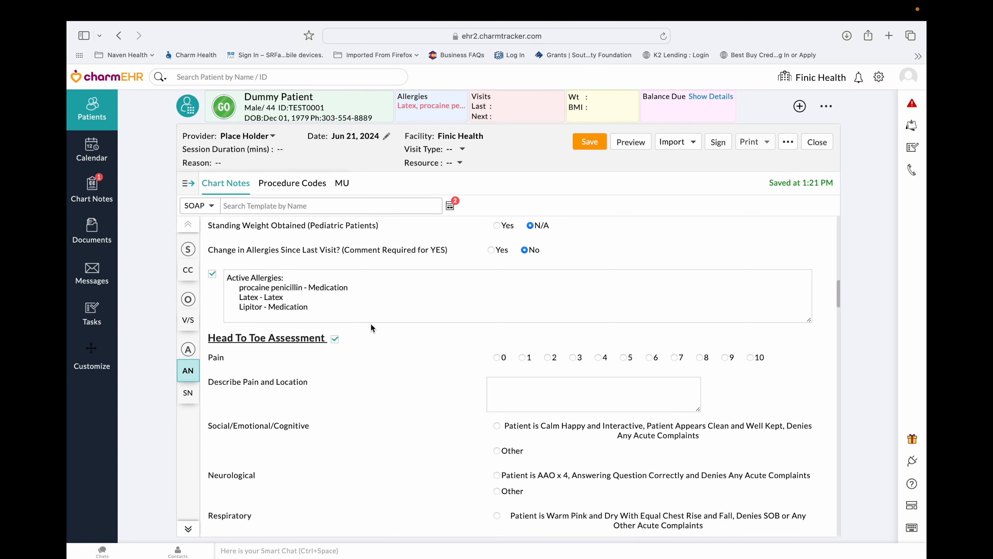
pyautogui.scroll(-2, 402, 320)
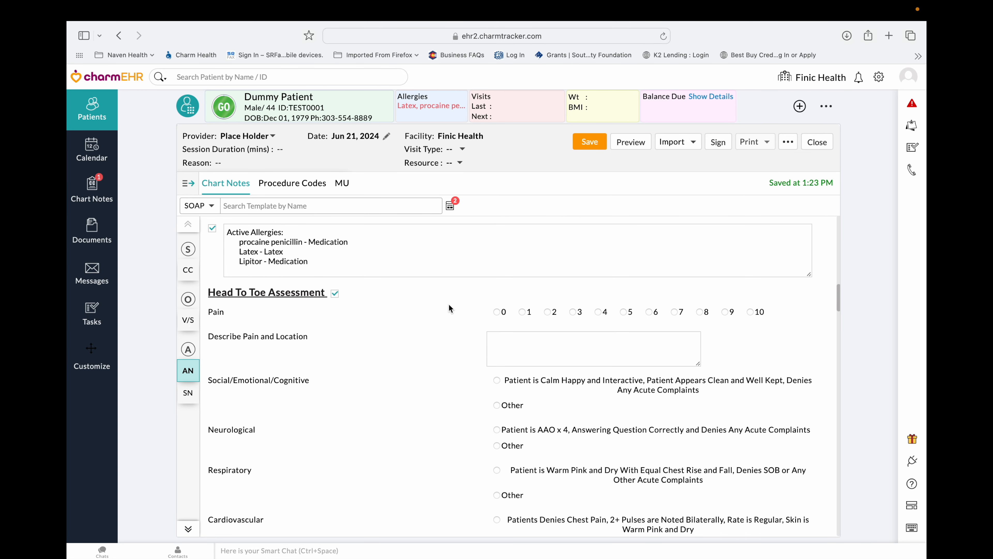
pyautogui.scroll(-3, 463, 309)
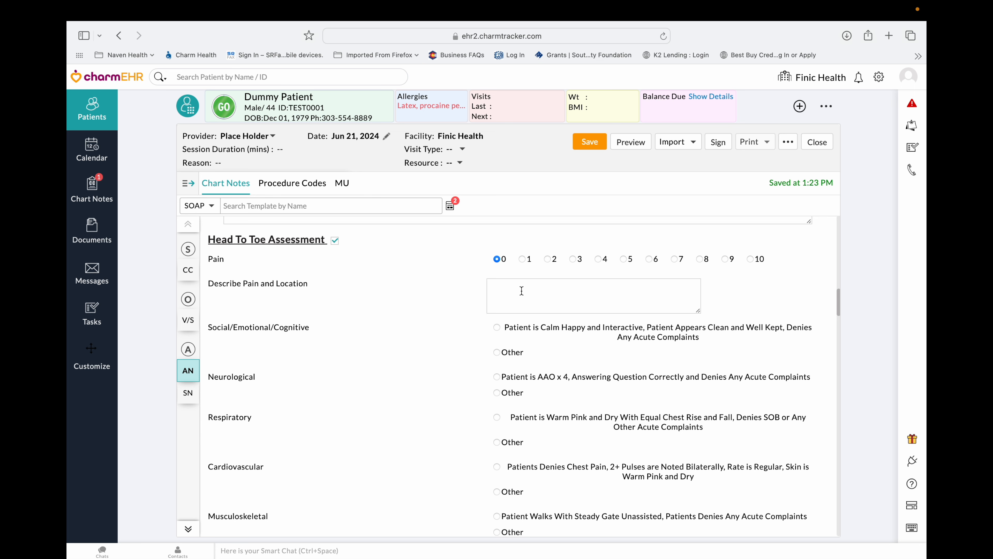
# Step: Select the normal Social/Emotional/Cognitive finding and enter a placeholder comment
pyautogui.scroll(-3, 521, 290)
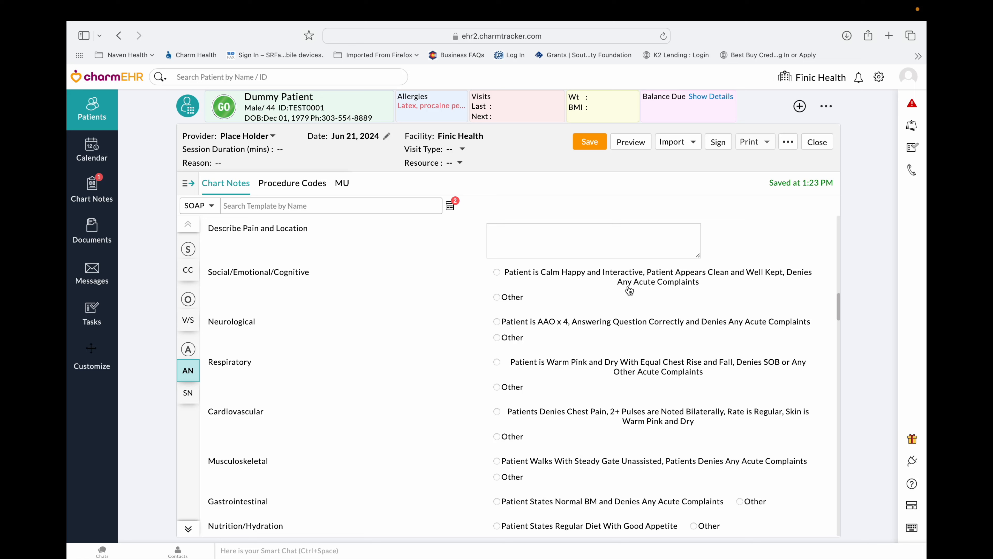
pyautogui.click(496, 274)
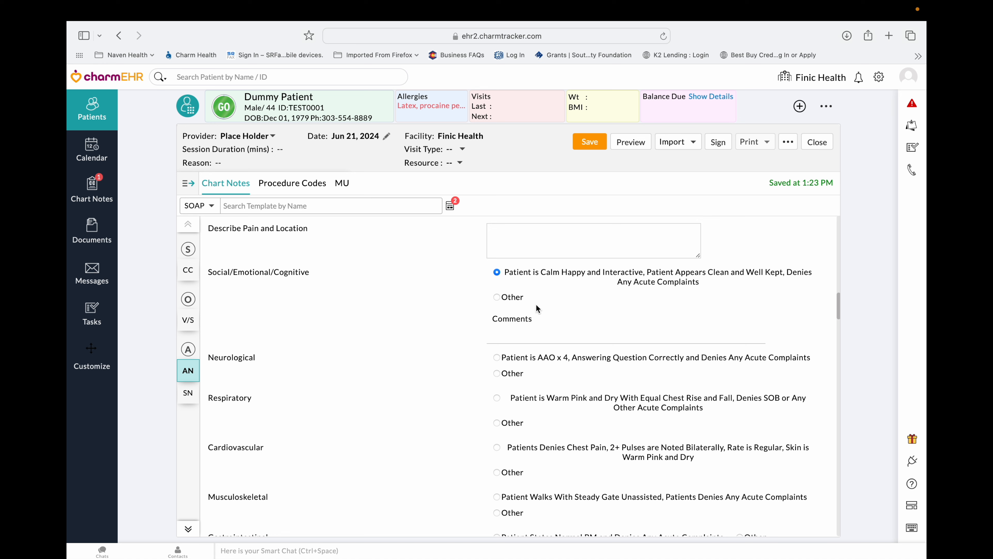
pyautogui.click(525, 339)
pyautogui.write('skjflksdjflk')
# Step: Switch Social/Emotional/Cognitive to Other and replace the comment with 'testing'
pyautogui.click(496, 297)
pyautogui.moveTo(528, 338); pyautogui.dragTo(484, 338)
pyautogui.press('BackSpace')
pyautogui.write('testing')
pyautogui.scroll(-2, 545, 357)
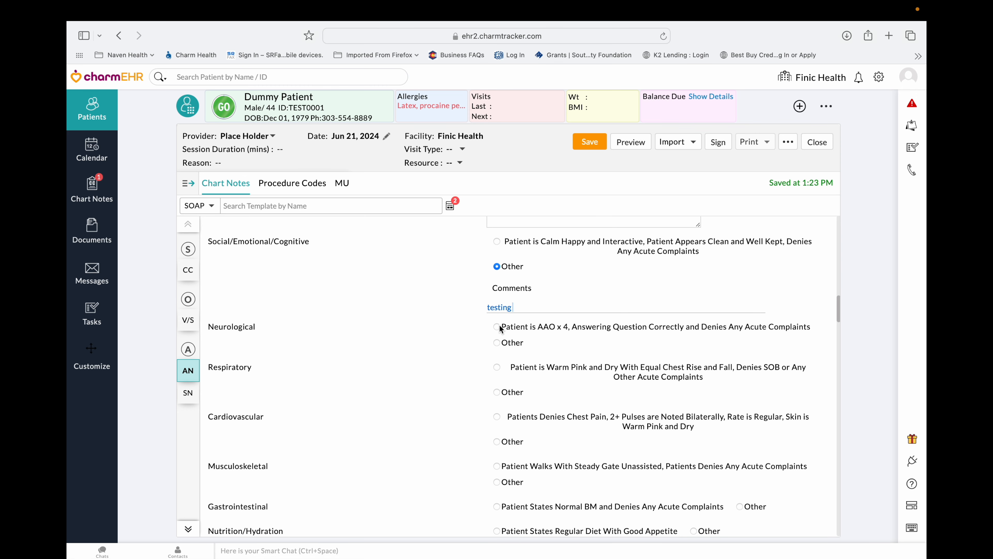
# Step: Select normal findings for Neurological (alert and oriented x 4), Respiratory, Cardiovascular and Musculoskeletal
pyautogui.click(499, 327)
pyautogui.scroll(-2, 508, 339)
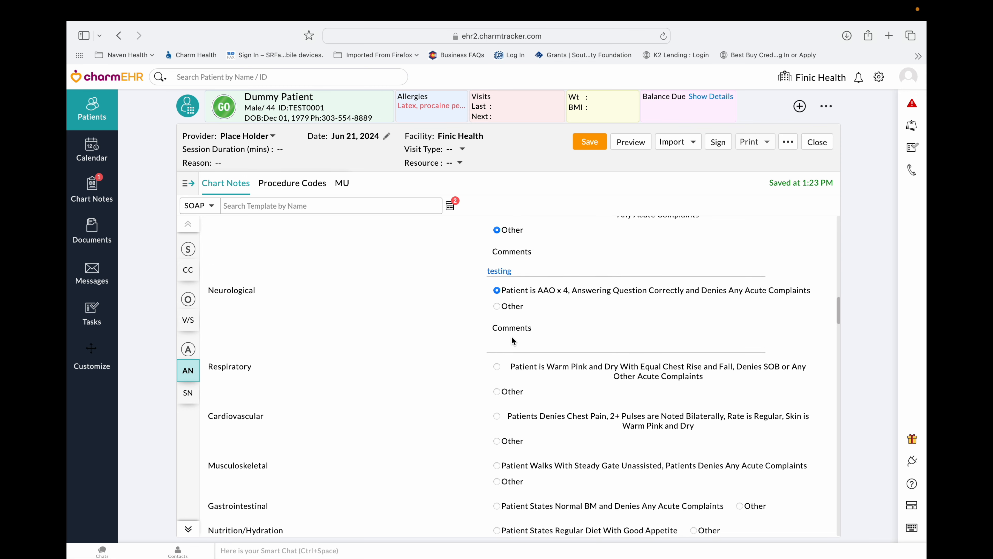
pyautogui.click(496, 344)
pyautogui.scroll(-2, 495, 346)
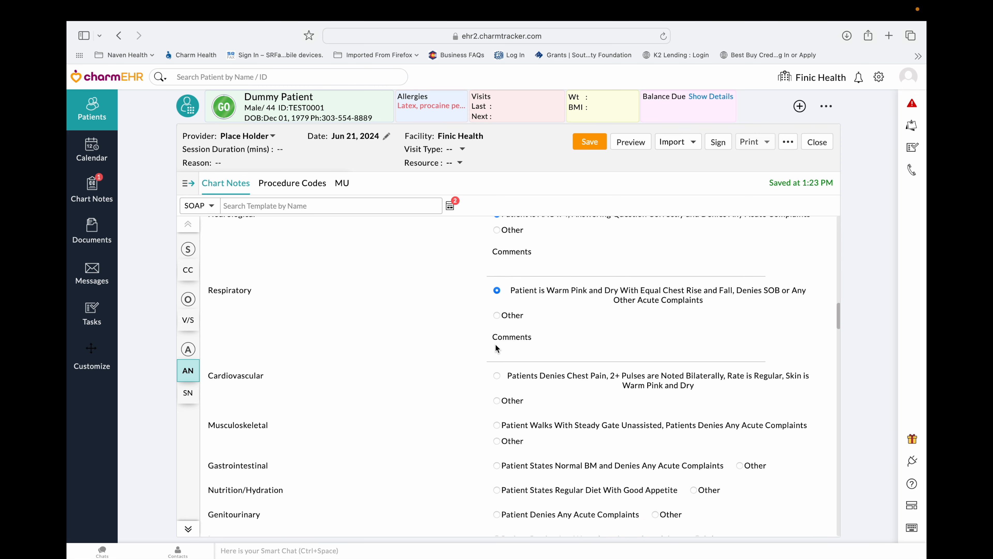
pyautogui.click(497, 375)
pyautogui.scroll(-2, 497, 375)
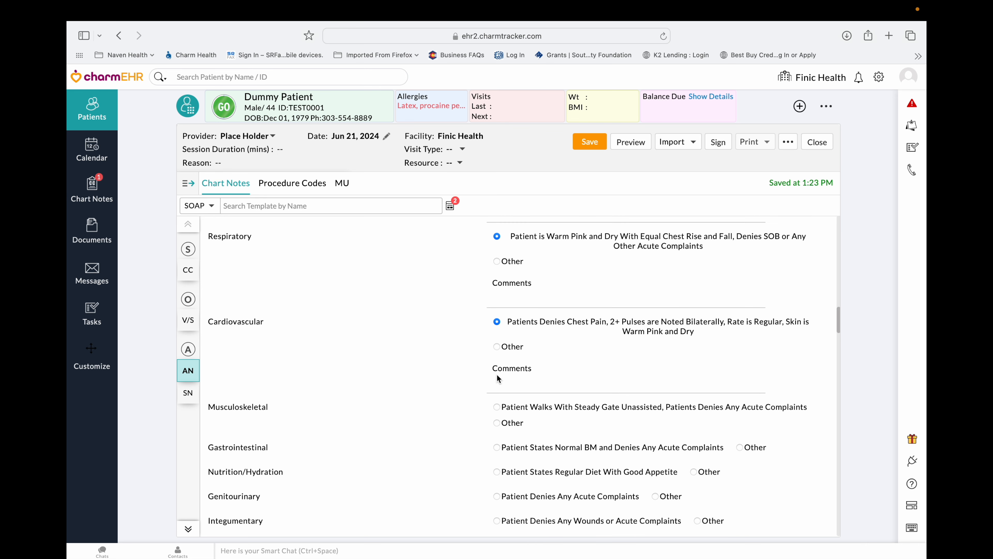
pyautogui.click(496, 407)
pyautogui.scroll(-2, 496, 403)
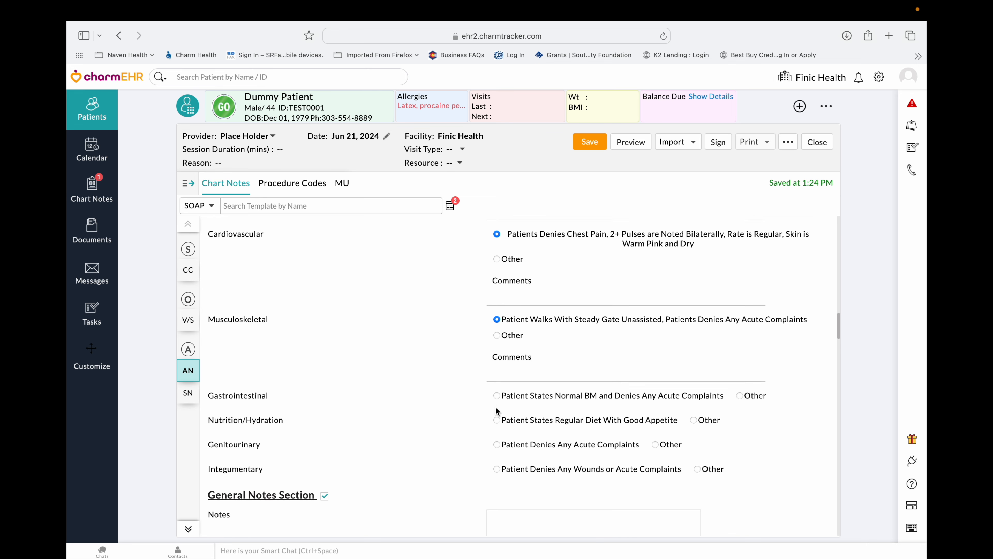
# Step: Select normal findings for Gastrointestinal, Nutrition/Hydration, Genitourinary and Integumentary
pyautogui.click(497, 392)
pyautogui.scroll(-2, 497, 393)
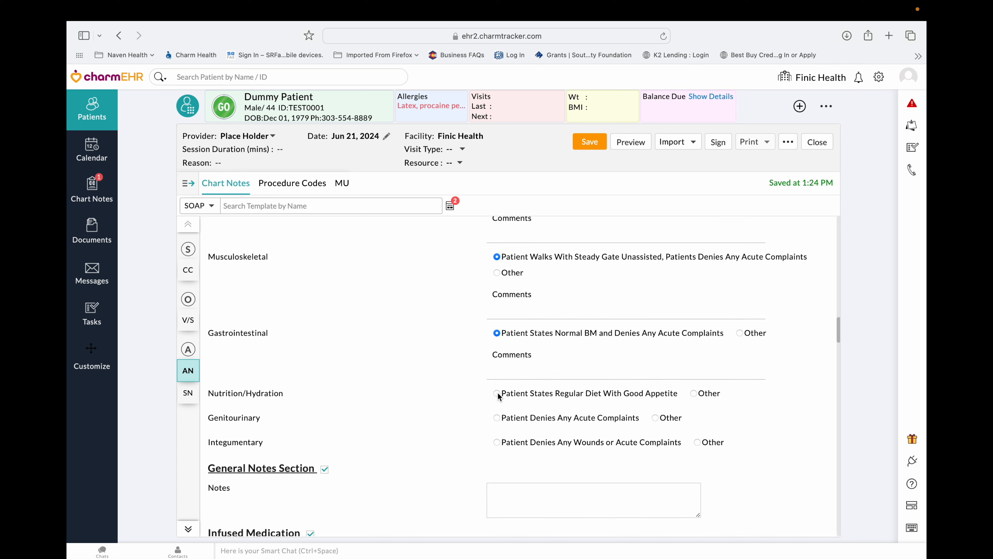
pyautogui.click(497, 392)
pyautogui.scroll(-1, 498, 395)
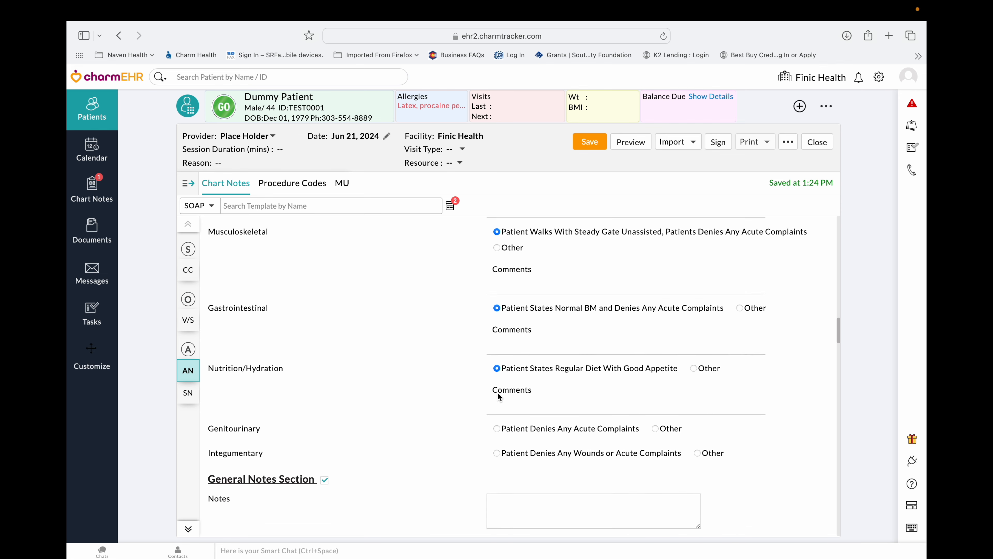
pyautogui.click(496, 428)
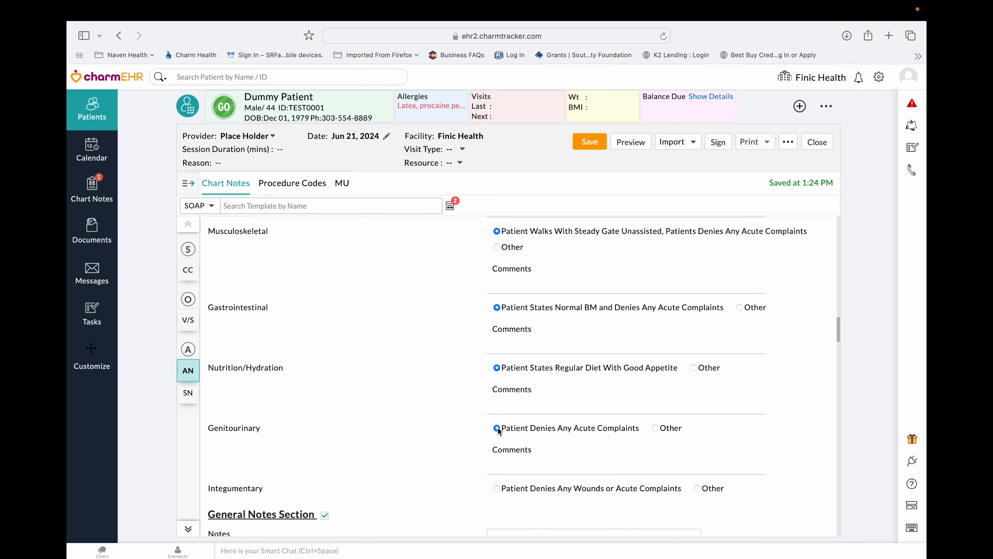
pyautogui.scroll(-1, 498, 430)
pyautogui.click(497, 444)
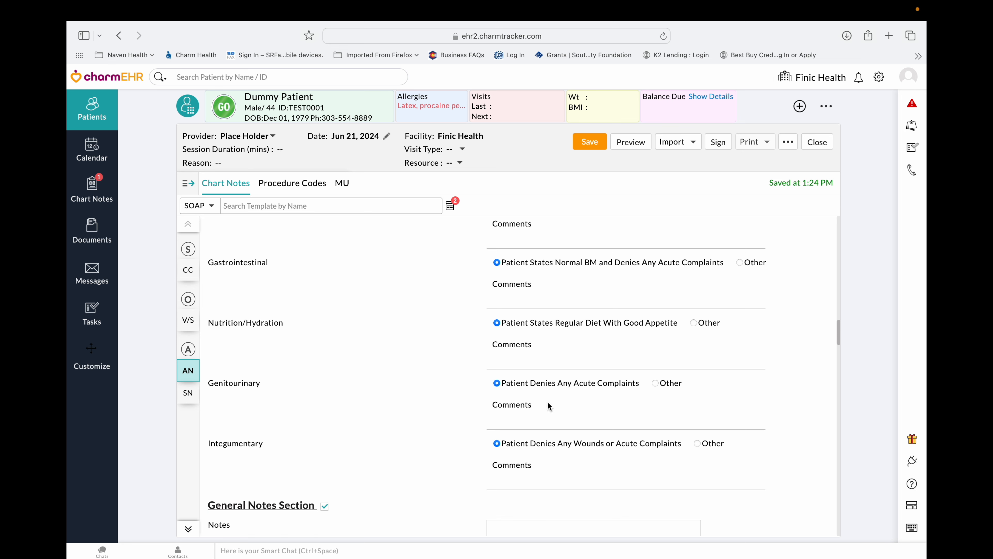
pyautogui.scroll(-1, 554, 407)
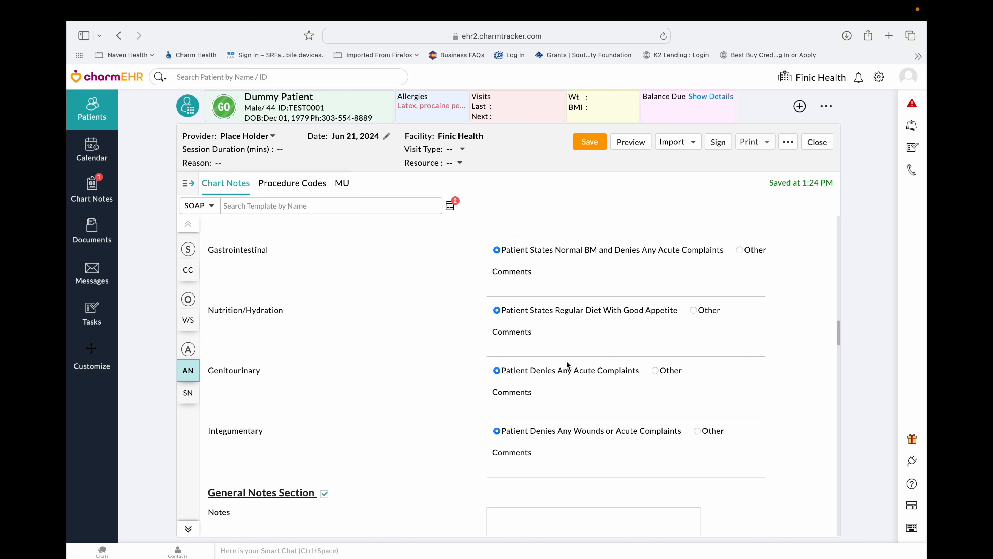
pyautogui.scroll(-3, 567, 364)
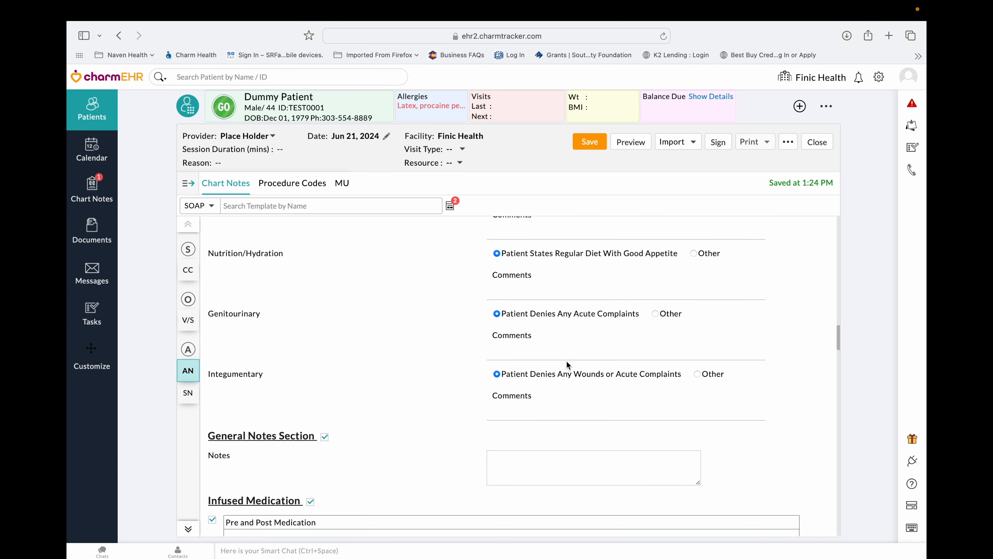
pyautogui.scroll(-5, 567, 360)
pyautogui.click(557, 350)
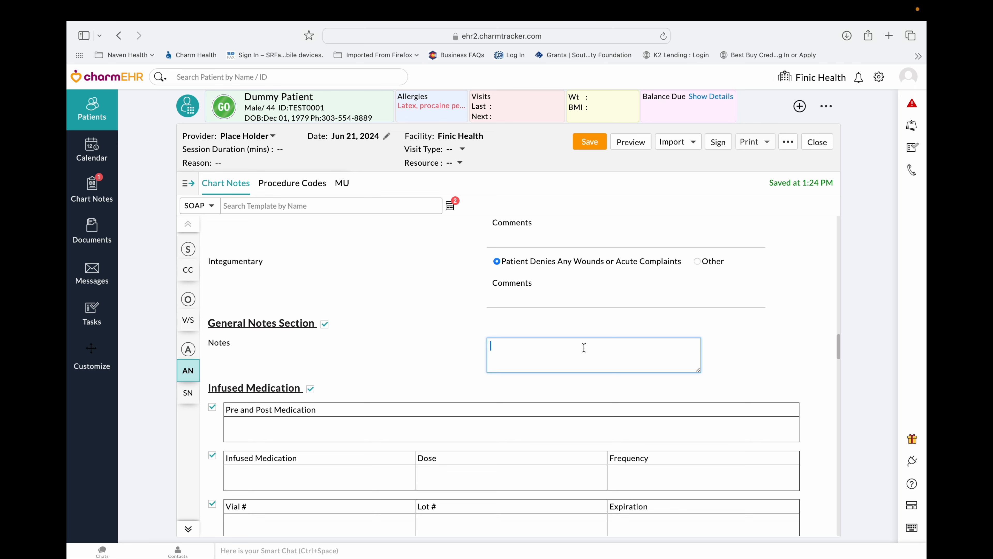
pyautogui.scroll(-1, 583, 347)
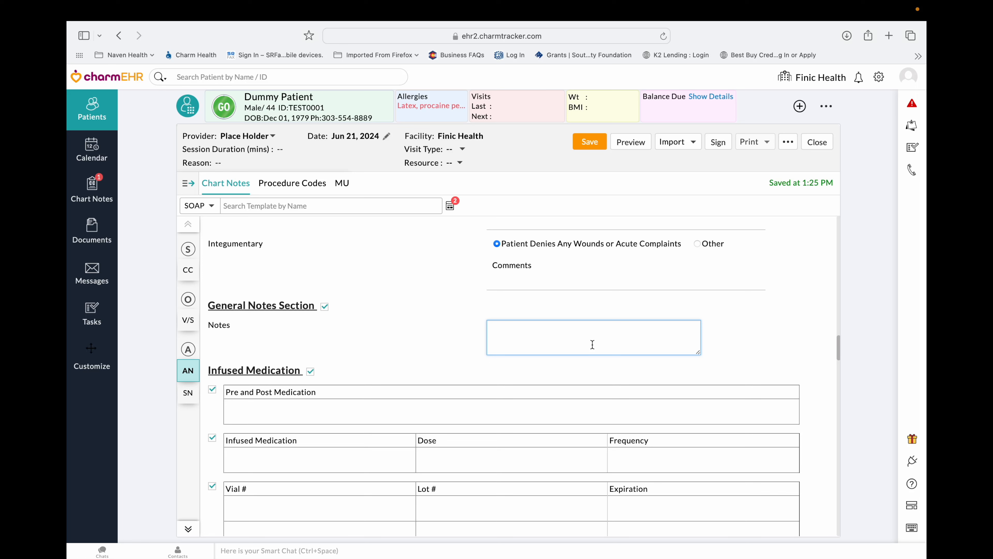
pyautogui.scroll(-3, 568, 341)
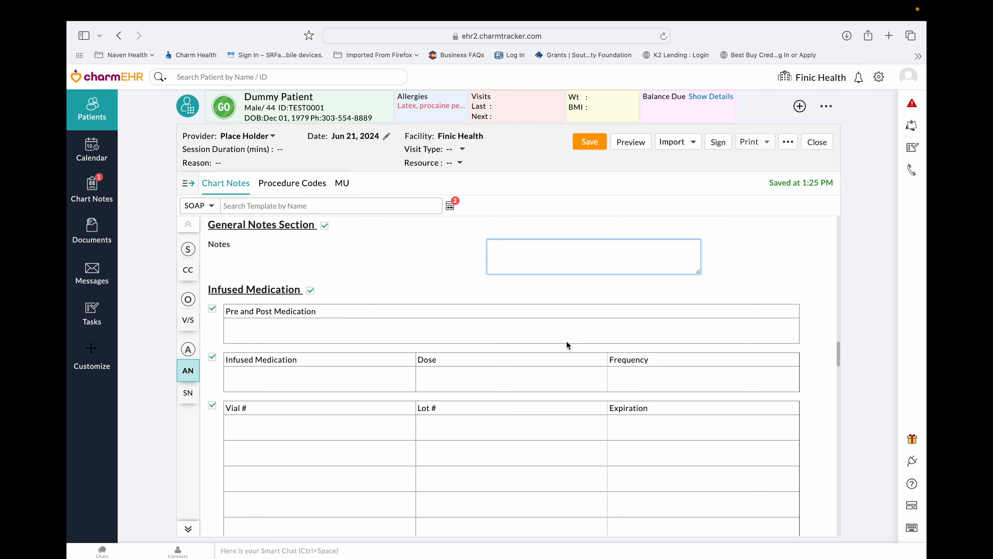
# Step: Enter '25mg diphen' in Pre and Post Medication and accept the diphenhydramine suggestion
pyautogui.click(513, 326)
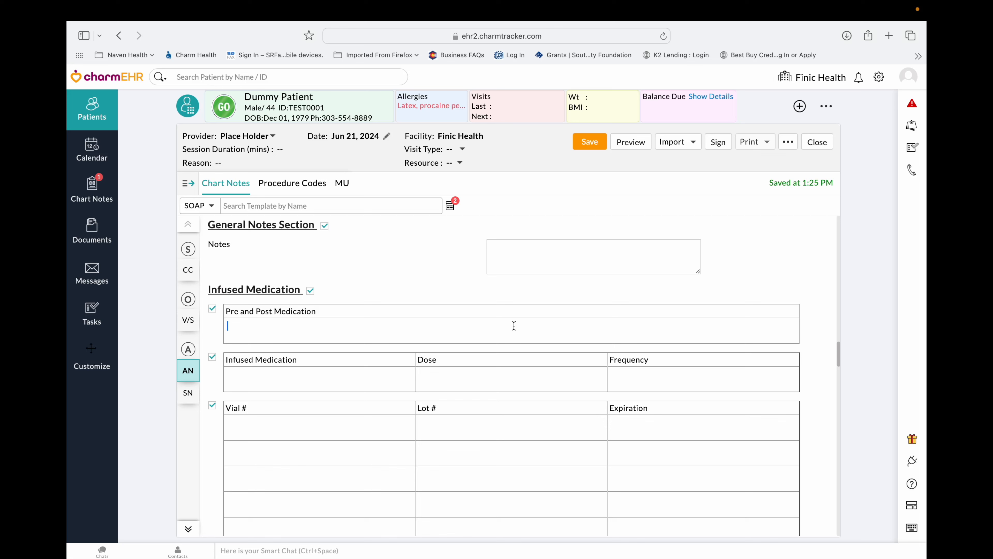
pyautogui.write('25mg diphen')
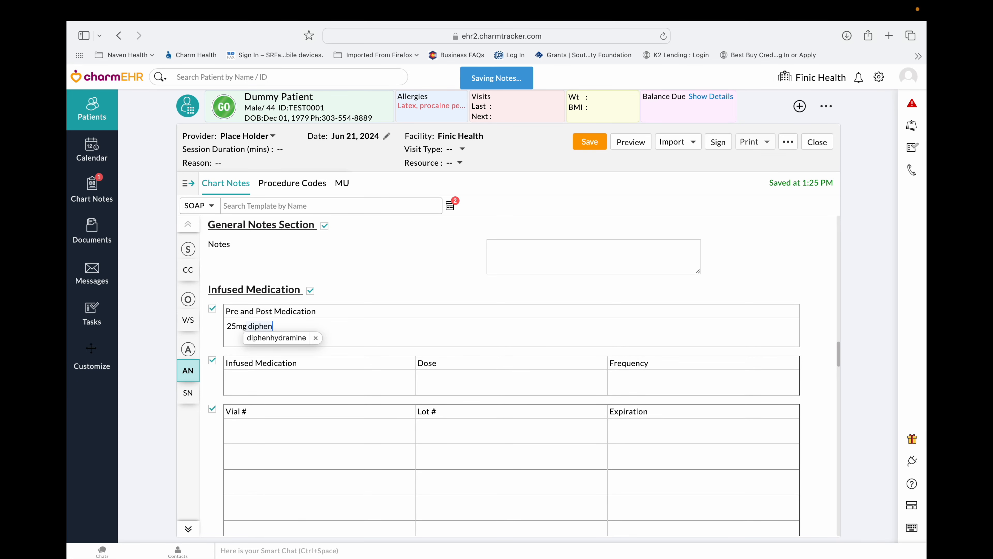
pyautogui.press('Return')
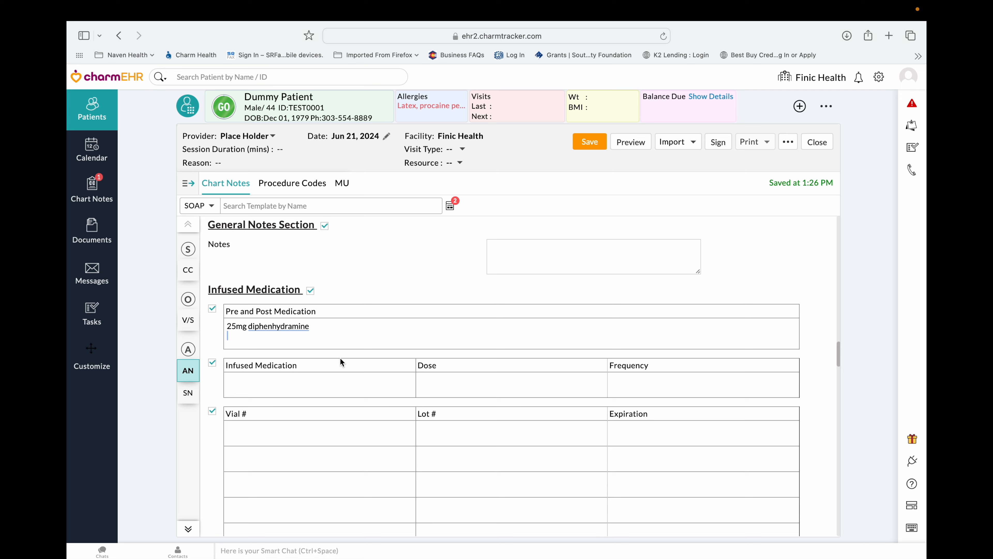
pyautogui.scroll(-2, 336, 370)
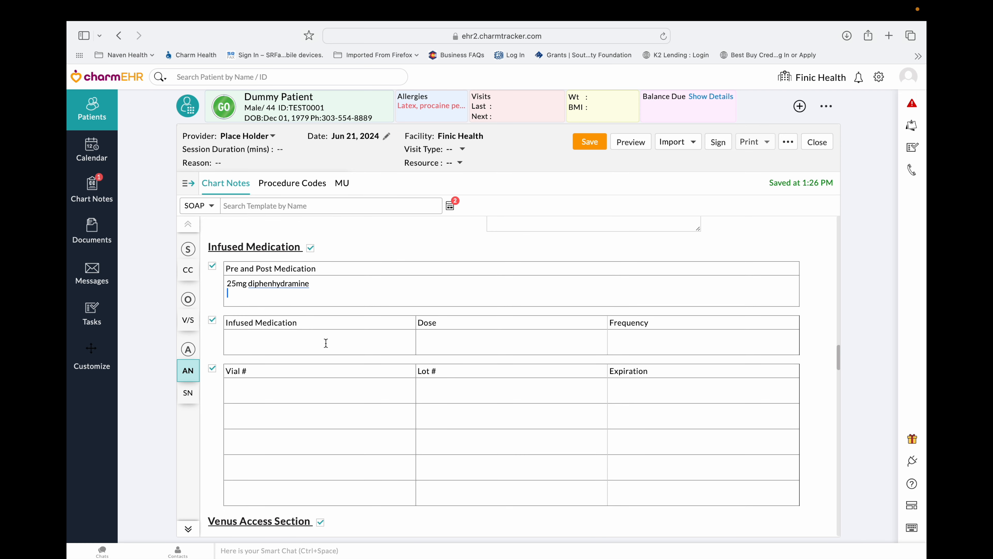
# Step: Enter 'gammagard 10%' as the infused medication name
pyautogui.click(325, 342)
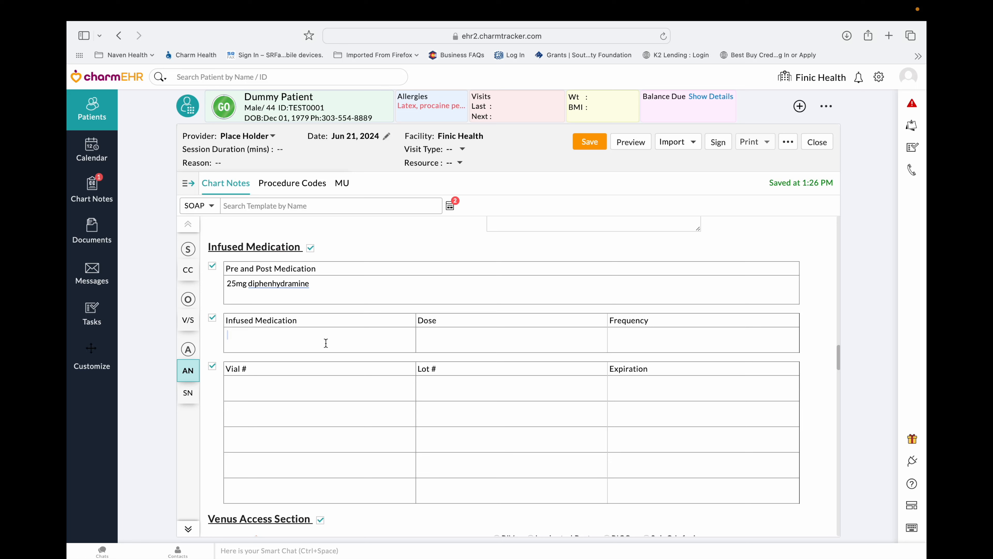
pyautogui.click(326, 343)
pyautogui.write('gammag')
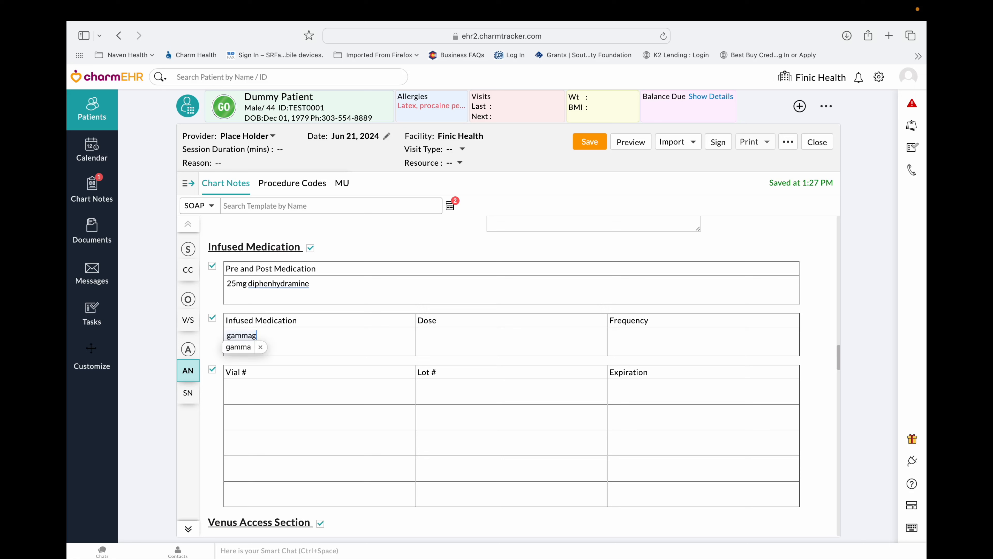
pyautogui.write('ard')
pyautogui.click(274, 347)
pyautogui.write('10')
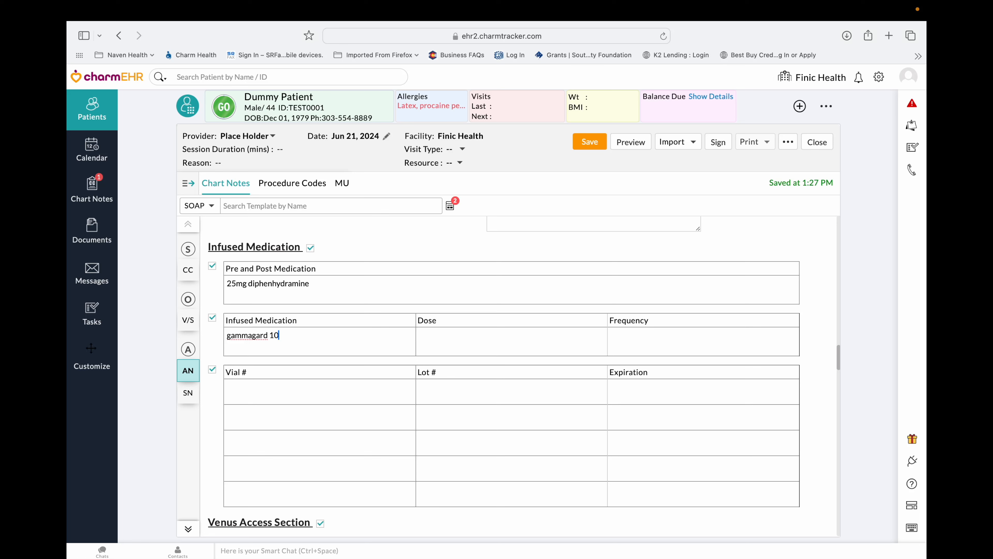
pyautogui.write('%')
# Step: Set the infusion dose to '40g day 3/5' and frequency to 'q 3 weeks'
pyautogui.click(443, 339)
pyautogui.write('40g')
pyautogui.write('day 3/5')
pyautogui.click(626, 340)
pyautogui.write('q 3 weeks')
pyautogui.click(319, 389)
pyautogui.scroll(-2, 319, 388)
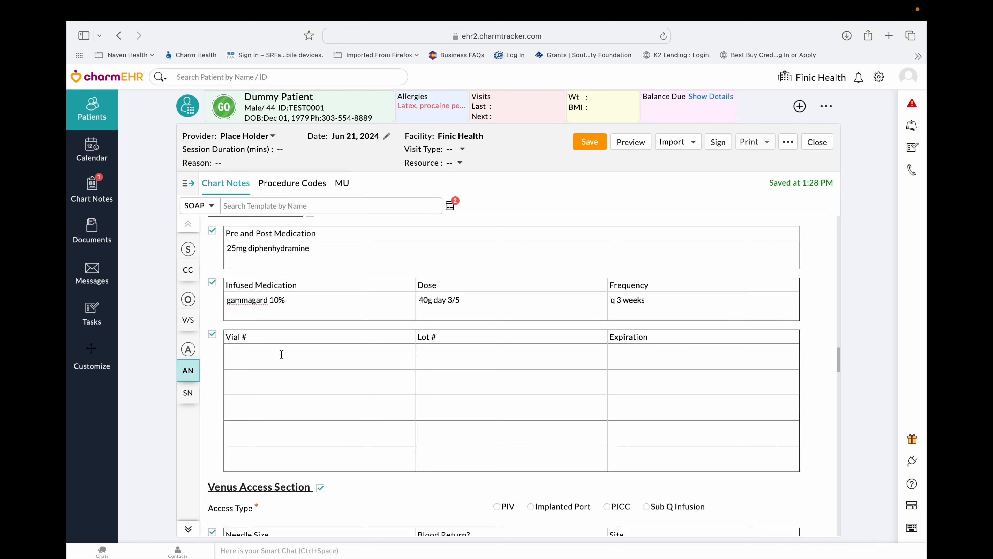
# Step: Fill the first vial row with vials 1-4 plus placeholder lot and expiration entries
pyautogui.write('1-4')
pyautogui.click(451, 364)
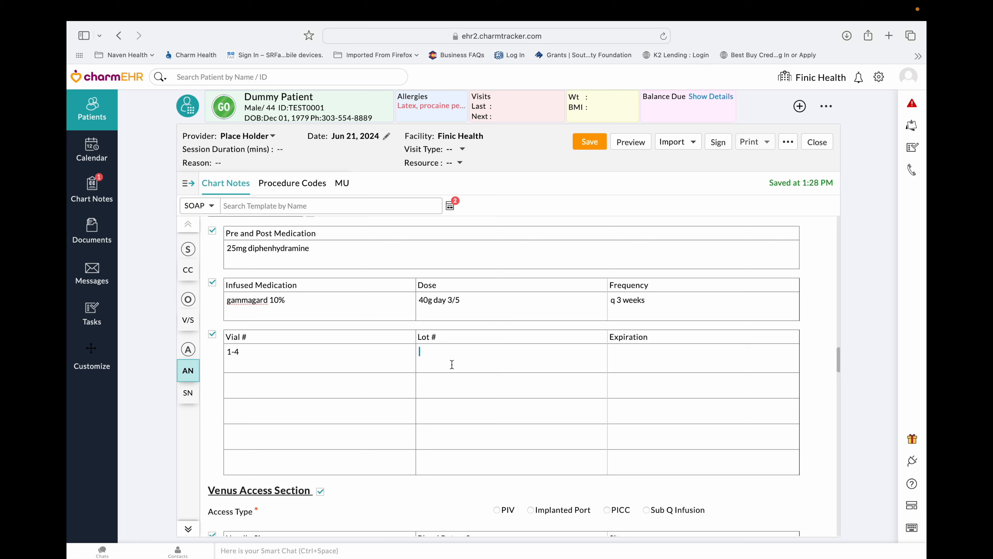
pyautogui.write('jdkjfj')
pyautogui.click(622, 354)
pyautogui.write('kjdkjfd')
# Step: Add a second vial row for vial 1 with placeholder lot and expiration entries
pyautogui.click(262, 383)
pyautogui.write('1')
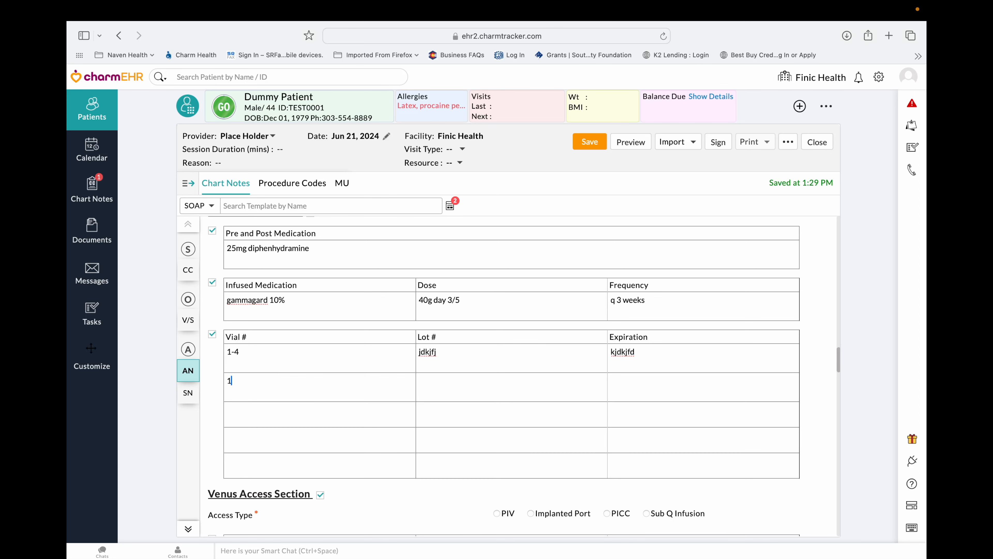
pyautogui.click(445, 394)
pyautogui.write('dkjfk')
pyautogui.click(629, 378)
pyautogui.write('dkjfkj')
pyautogui.scroll(-2, 325, 391)
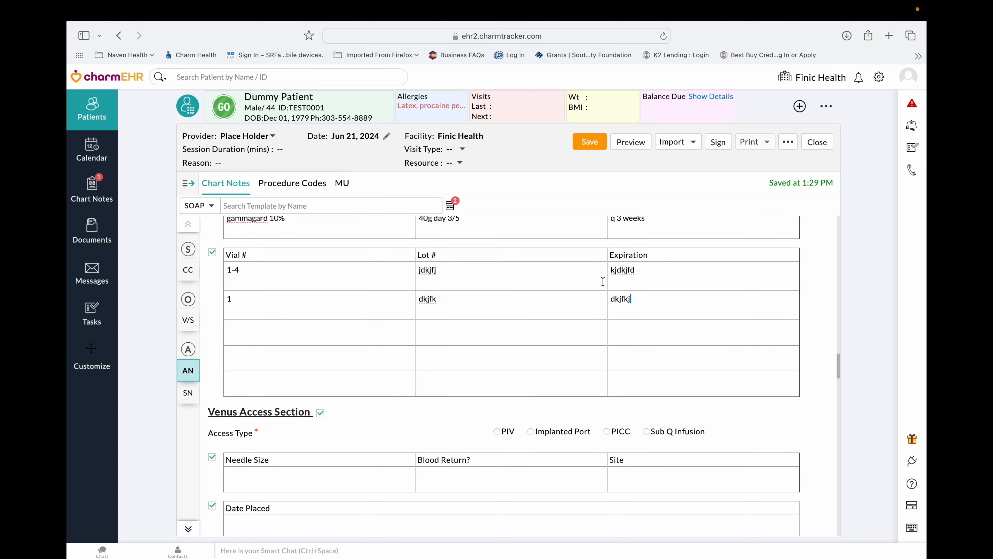
pyautogui.scroll(-5, 480, 279)
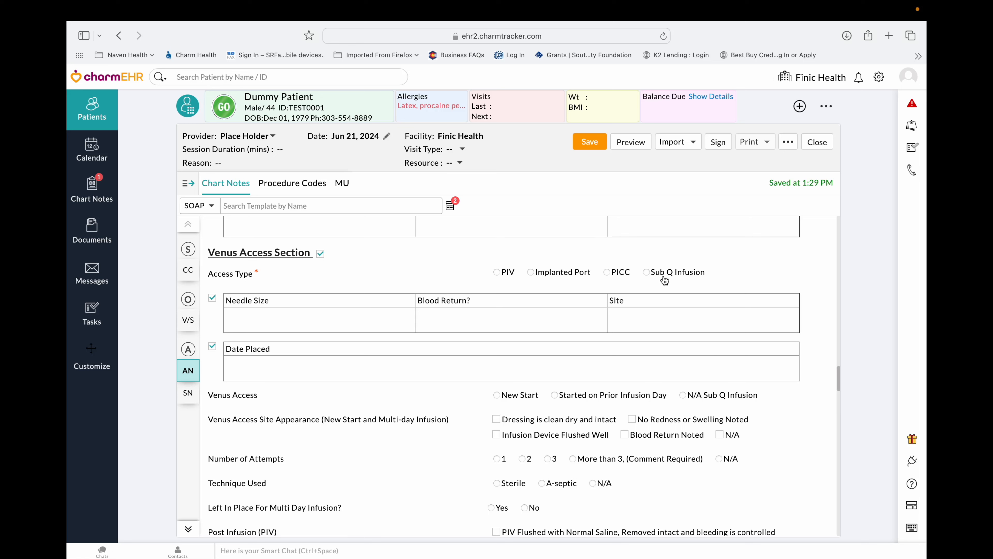
# Step: Record PIV access: 22ga x 1in needle, blood return yes, site Left AC, placed 6/21/2024
pyautogui.click(498, 273)
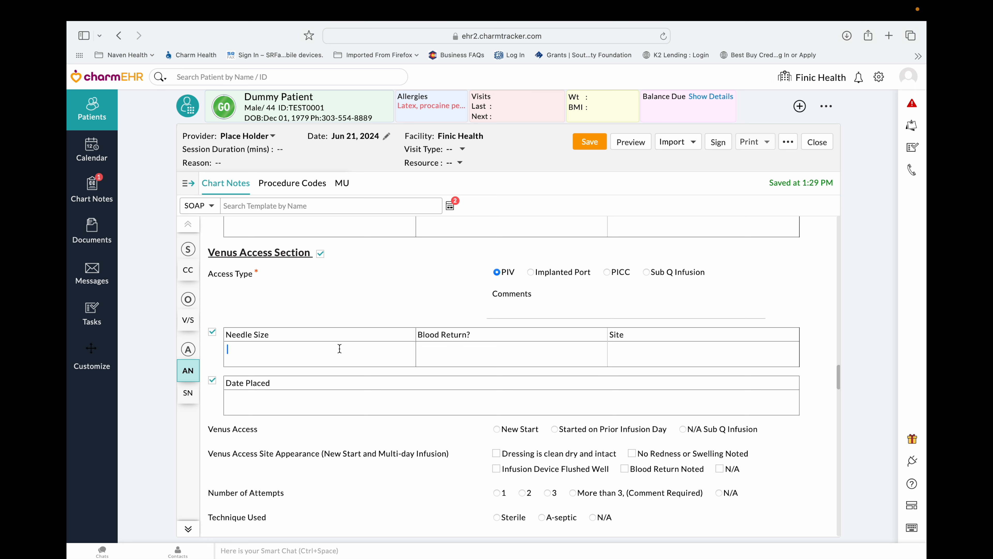
pyautogui.write('22')
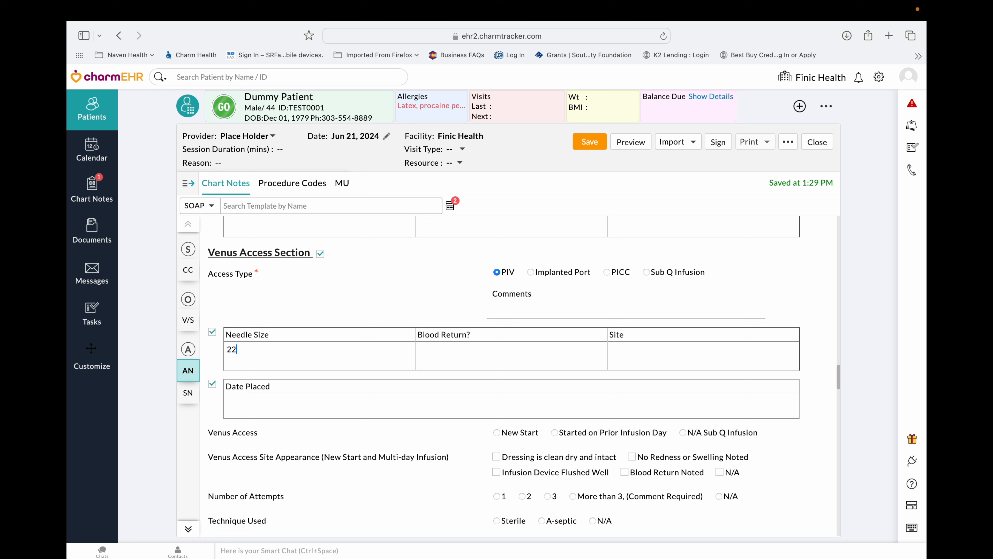
pyautogui.write('ga x 1in')
pyautogui.click(440, 357)
pyautogui.write('yes')
pyautogui.click(631, 349)
pyautogui.write('Left AC')
pyautogui.click(527, 404)
pyautogui.write('6/')
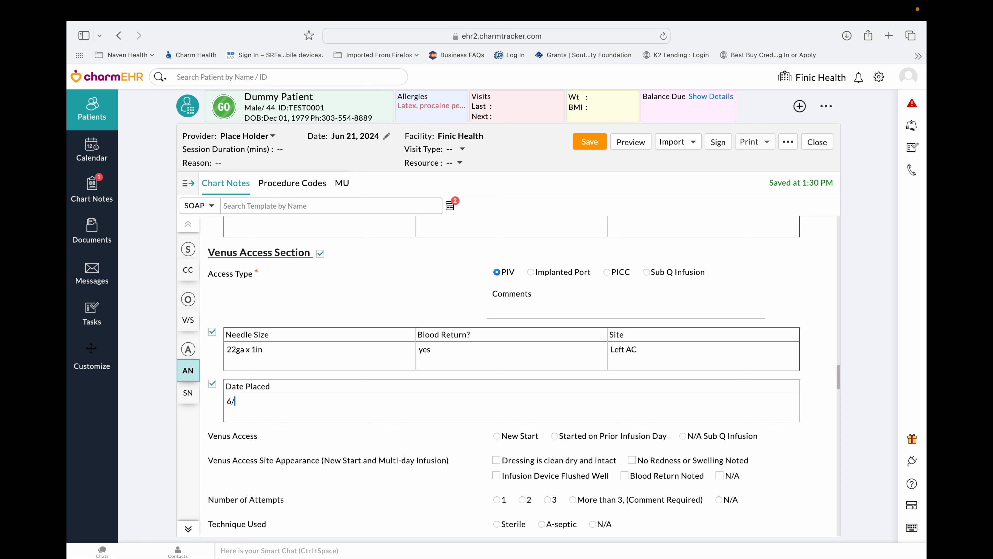
pyautogui.write('21/2024')
pyautogui.scroll(-3, 626, 393)
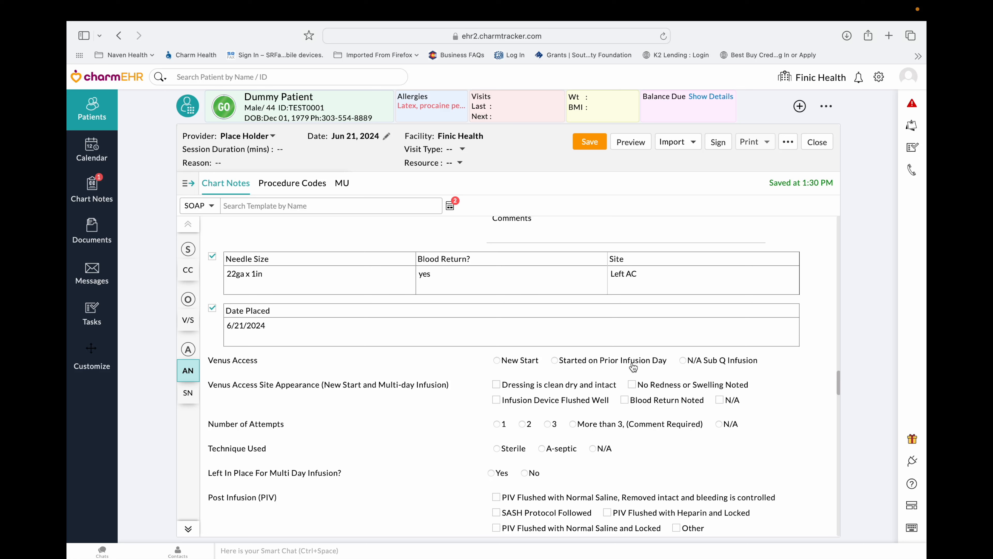
# Step: Mark a New Start with clean dressing, no redness, flushed well, blood return noted, and 1 attempt
pyautogui.click(497, 359)
pyautogui.scroll(-2, 564, 369)
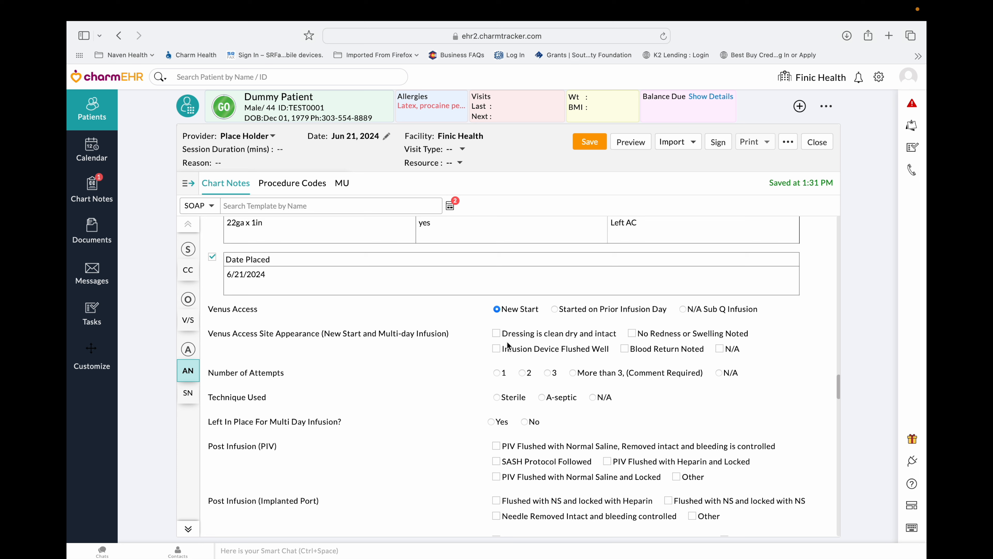
pyautogui.click(496, 333)
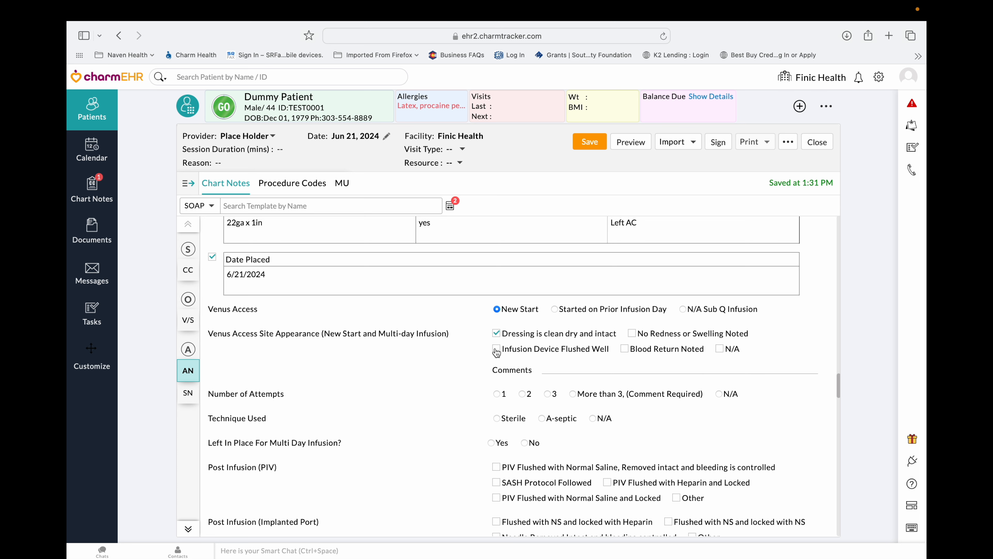
pyautogui.click(496, 350)
pyautogui.click(633, 334)
pyautogui.click(628, 348)
pyautogui.scroll(-1, 641, 354)
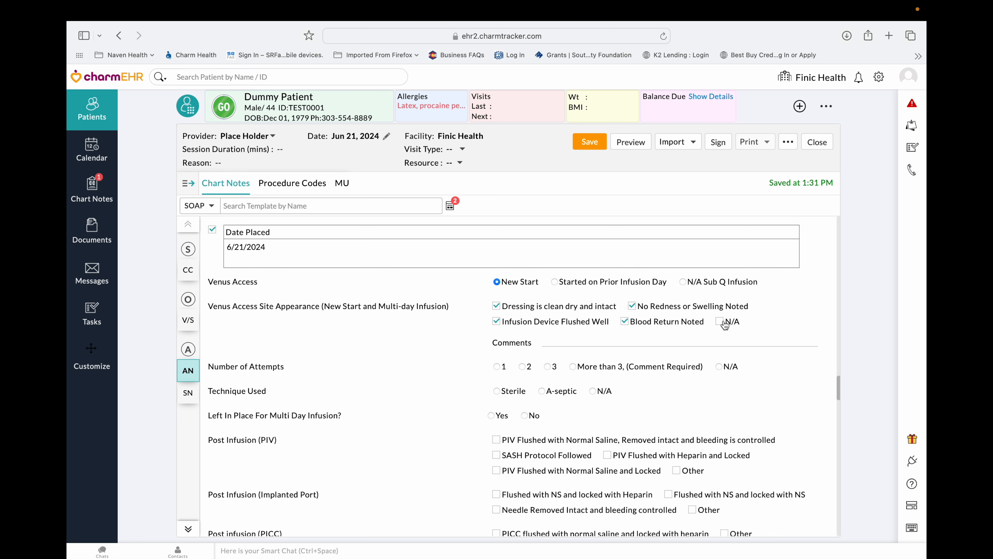
pyautogui.scroll(-2, 695, 339)
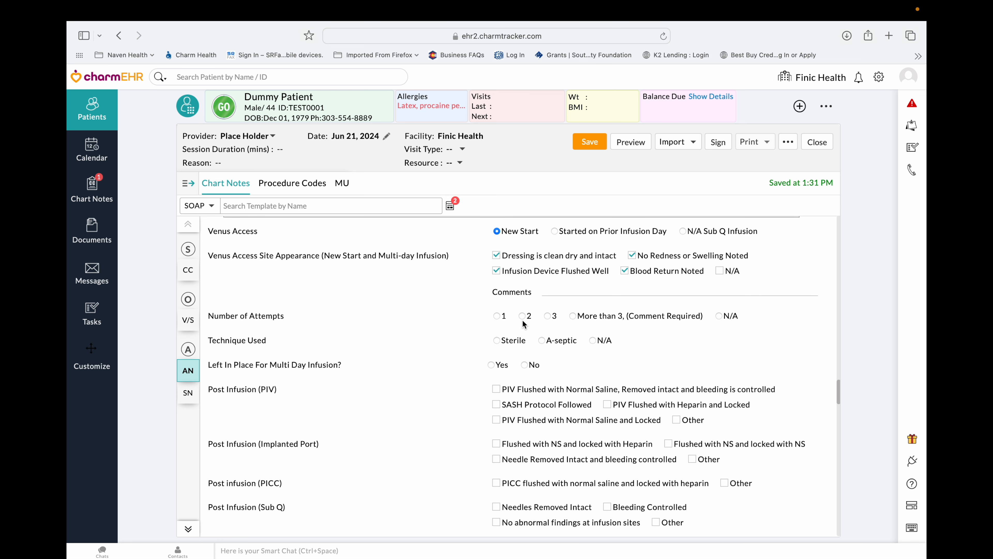
pyautogui.click(498, 316)
# Step: Choose A-septic technique and answer No to leaving the line in for multi-day infusion
pyautogui.scroll(-2, 686, 333)
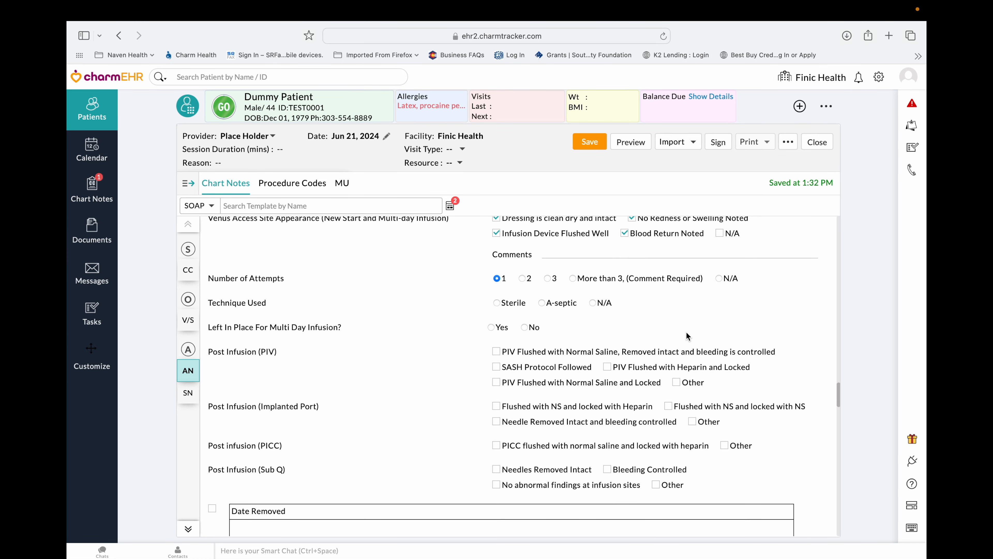
pyautogui.click(543, 303)
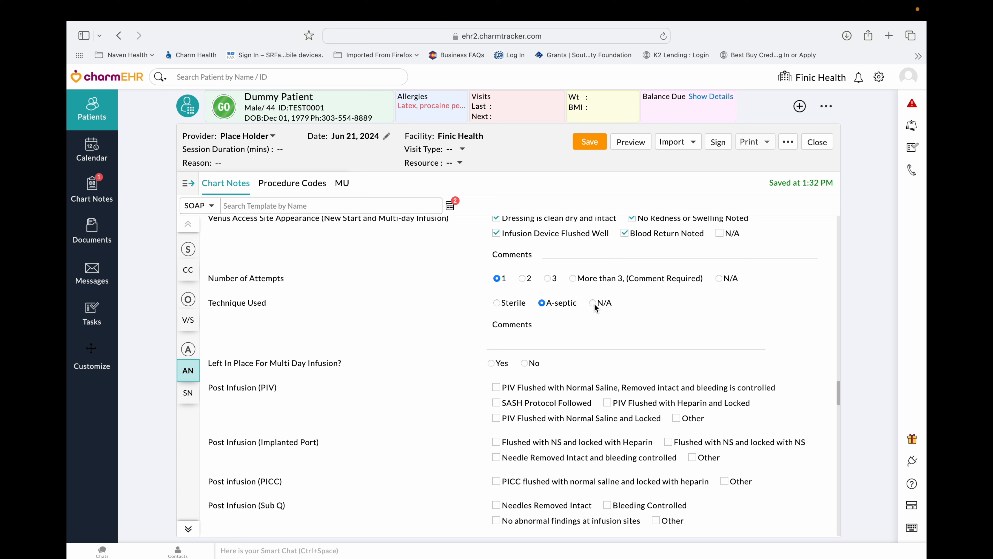
pyautogui.scroll(-2, 589, 318)
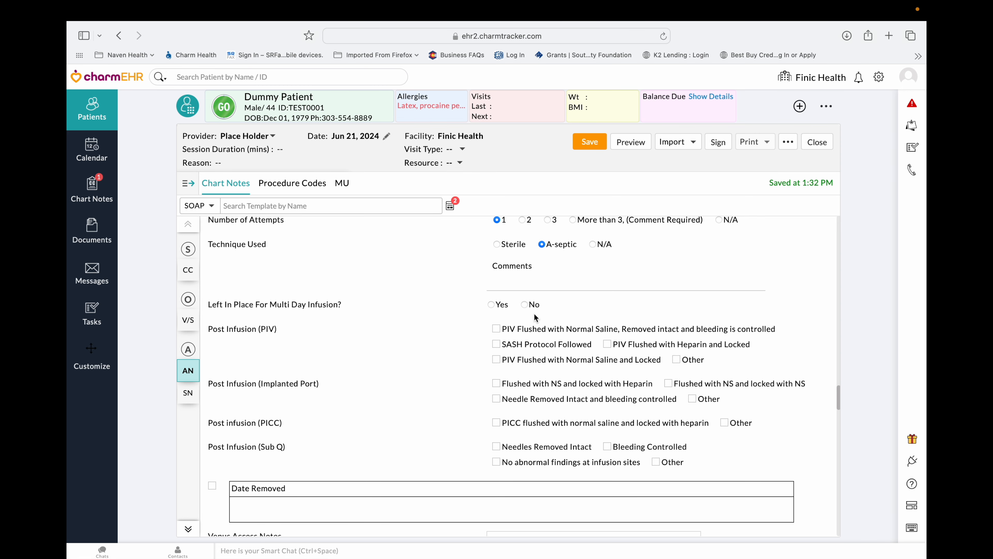
pyautogui.click(492, 305)
pyautogui.scroll(-1, 510, 318)
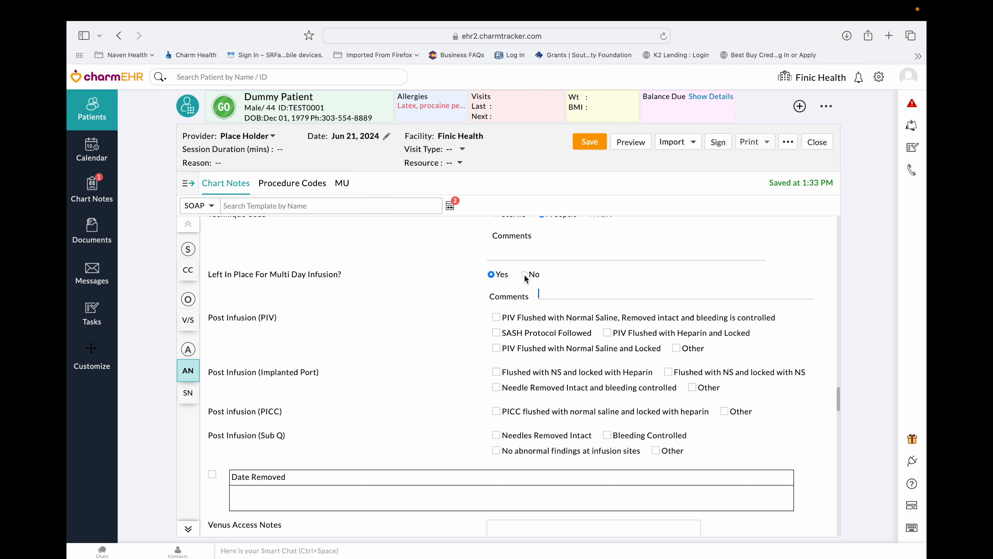
pyautogui.click(524, 274)
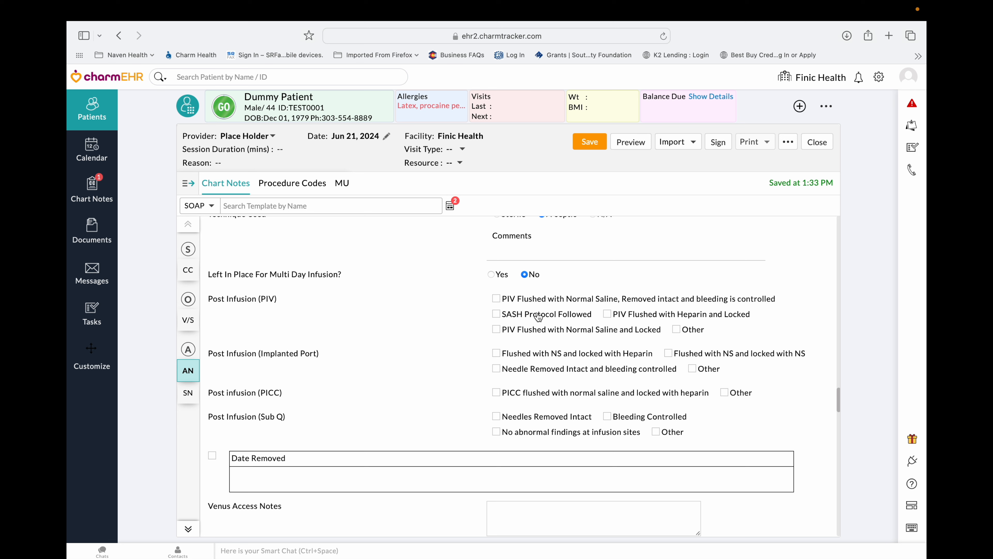
# Step: Check the saline-flushed, removed-intact PIV option and Other under Post Infusion (PIV)
pyautogui.click(496, 299)
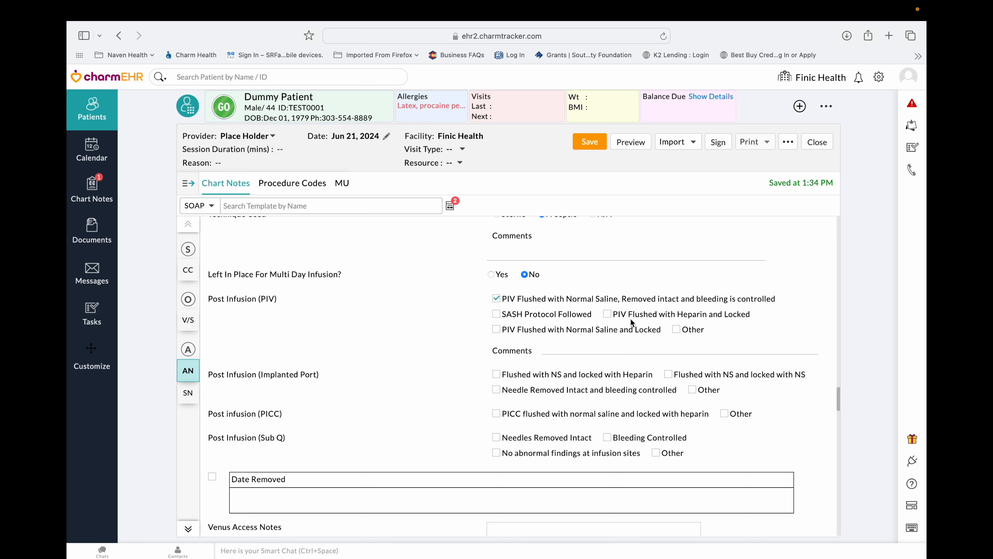
pyautogui.click(677, 330)
# Step: Tick the Date Removed entry and record the removal date as 6/21/2024
pyautogui.scroll(-3, 544, 441)
pyautogui.scroll(-1, 543, 436)
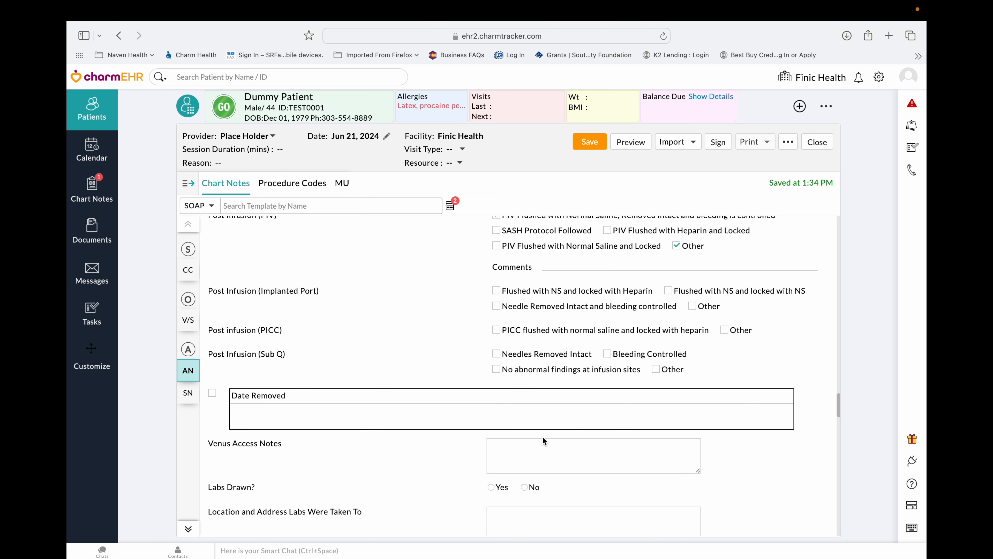
pyautogui.click(536, 414)
pyautogui.write('6/21/2024')
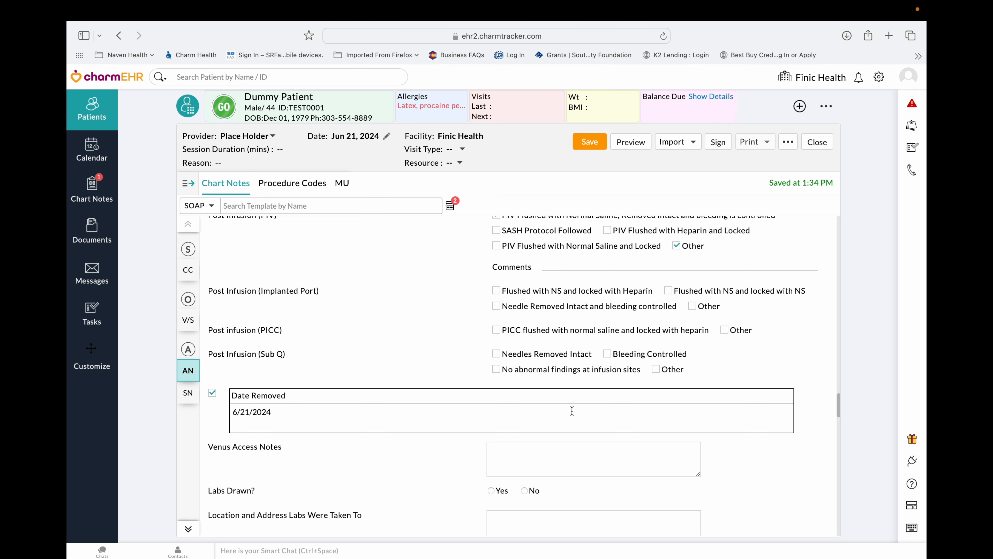
pyautogui.scroll(1, 577, 407)
pyautogui.scroll(10, 577, 407)
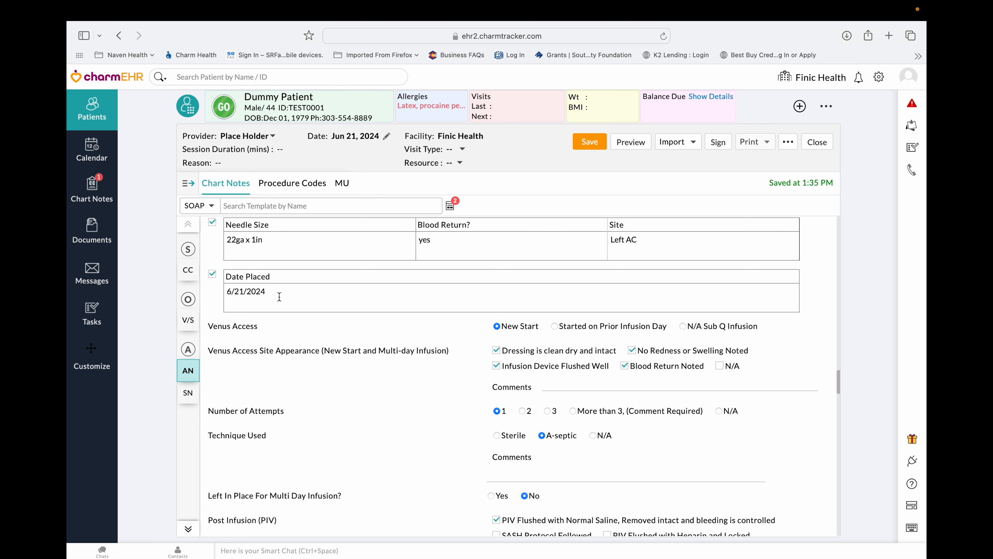
pyautogui.scroll(-4, 340, 298)
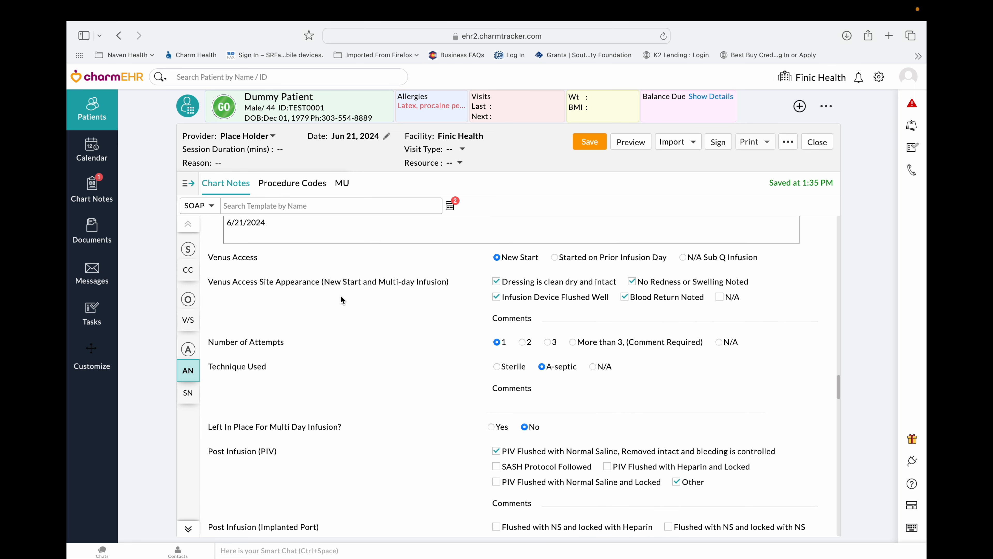
pyautogui.scroll(-5, 341, 297)
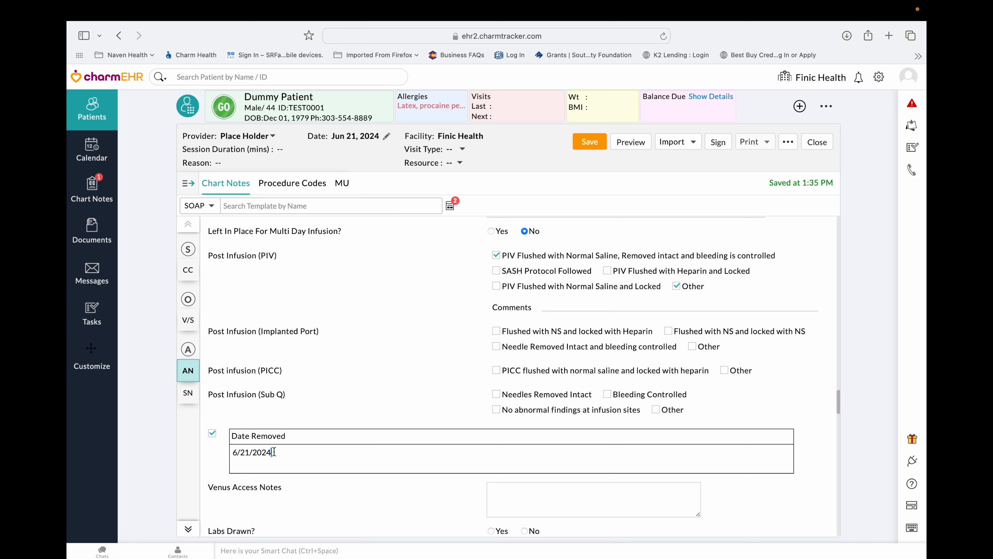
# Step: Change the Date Removed from 6/21/2024 to 6/26/2024
pyautogui.click(250, 452)
pyautogui.press('BackSpace')
pyautogui.write('6')
pyautogui.scroll(-5, 297, 454)
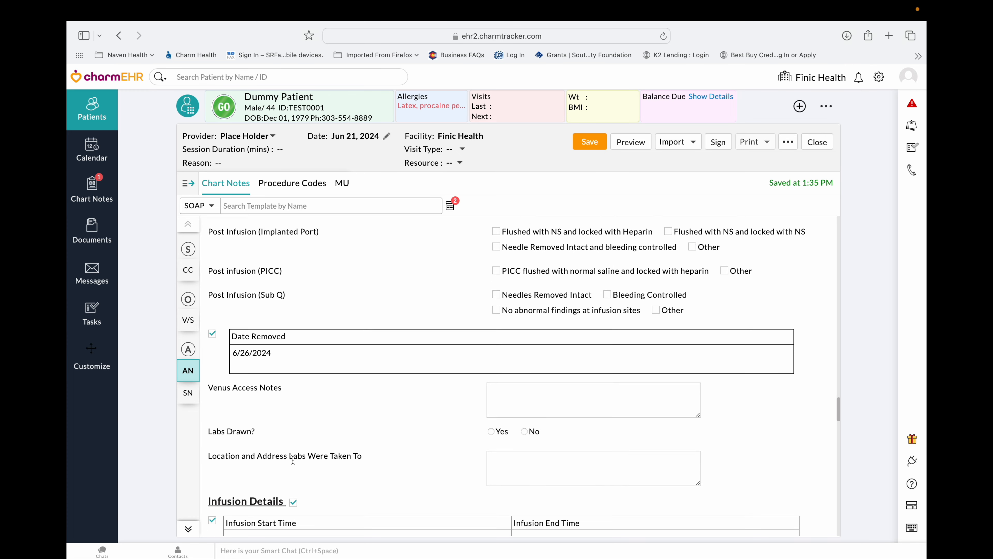
pyautogui.click(506, 380)
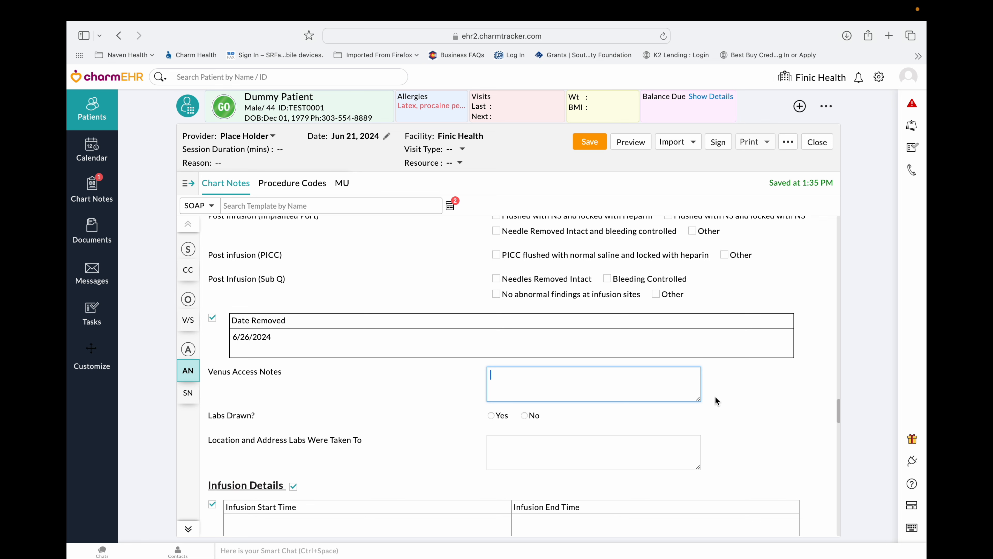
# Step: Answer No to labs drawn and move down to the empty Infusion Details section
pyautogui.scroll(-3, 716, 399)
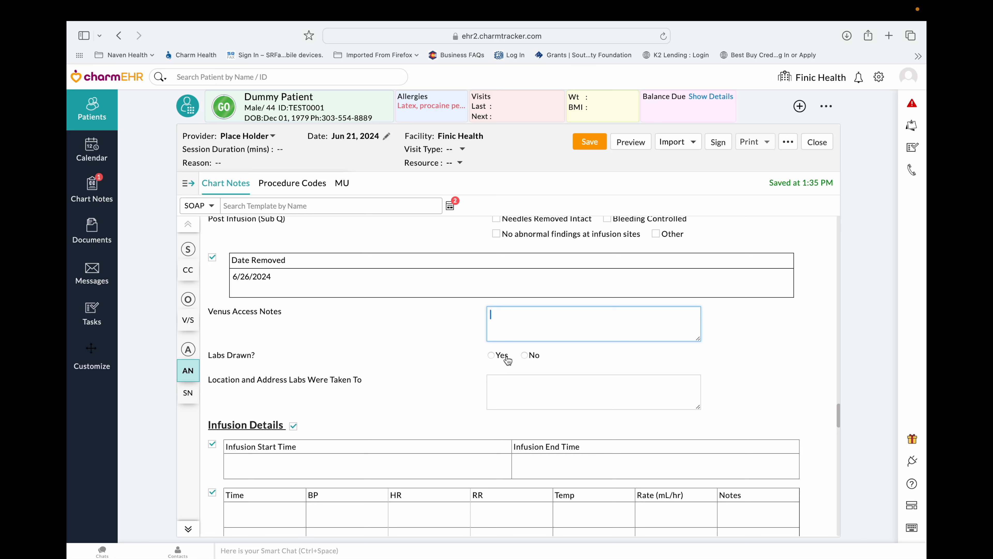
pyautogui.click(528, 355)
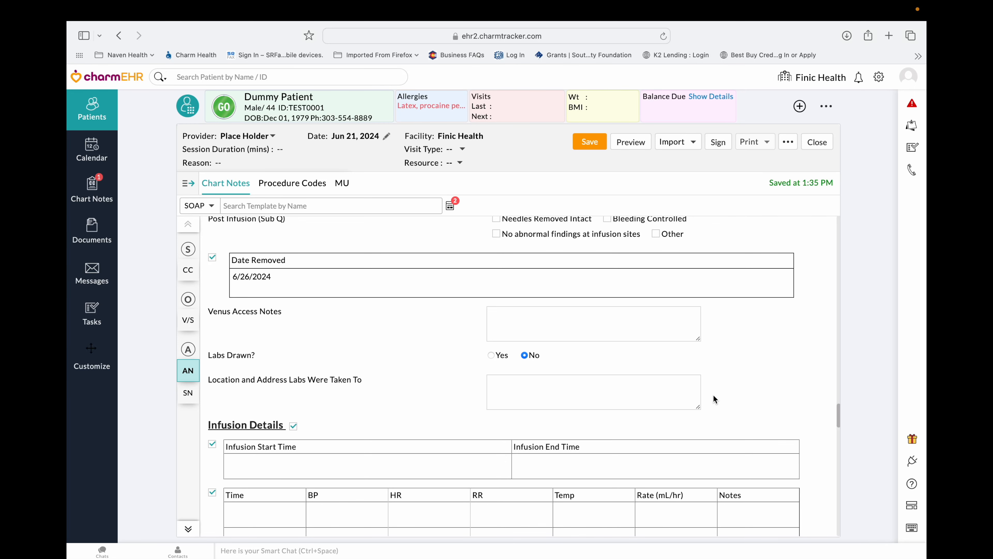
pyautogui.scroll(-3, 714, 396)
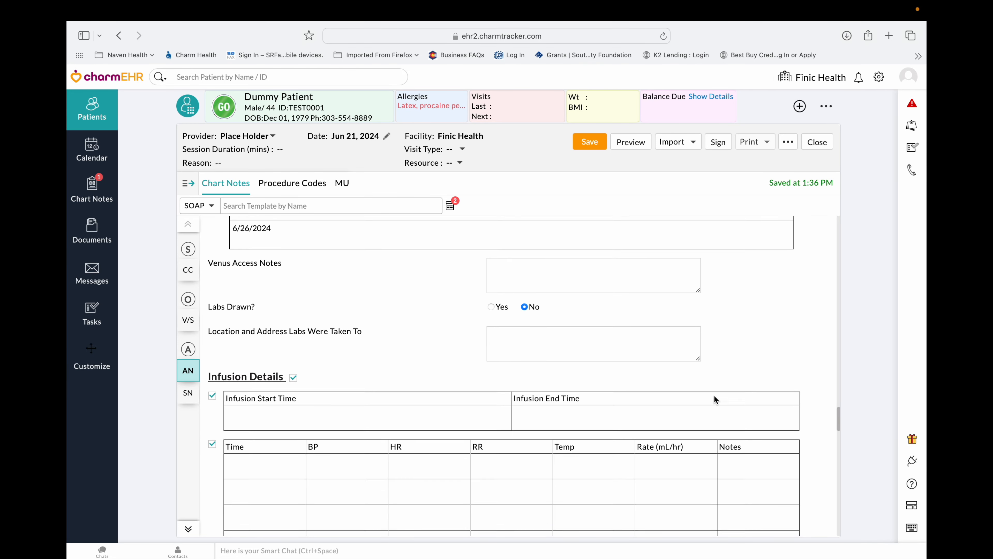
pyautogui.scroll(-3, 714, 395)
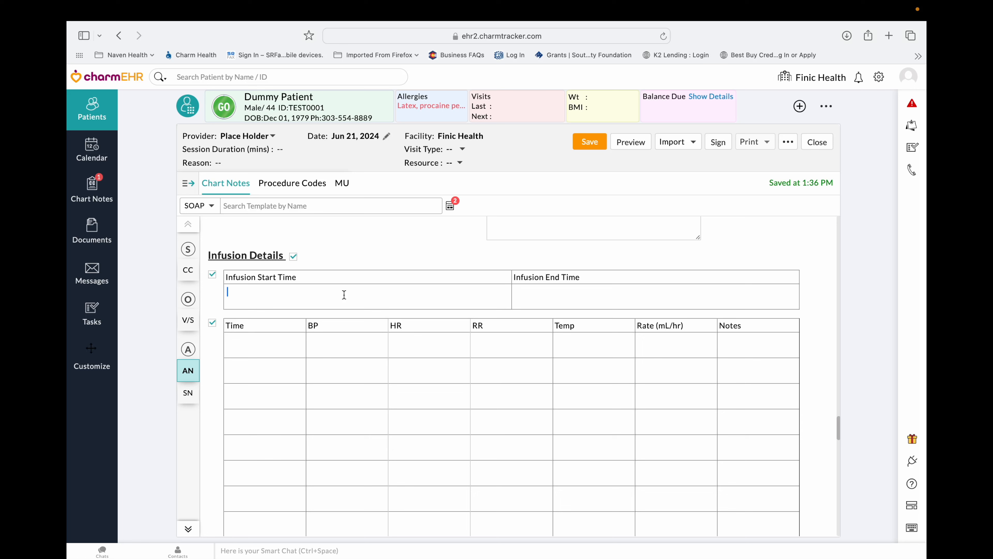
# Step: Enter an infusion start time of 0900 and an end time of 1300
pyautogui.write('0900')
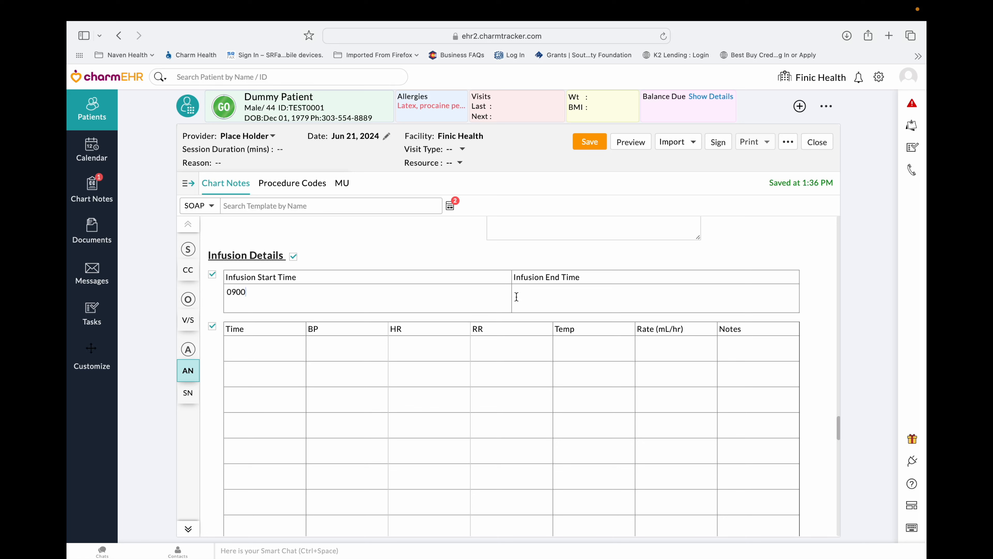
pyautogui.click(529, 299)
pyautogui.write('1300')
pyautogui.scroll(-2, 478, 299)
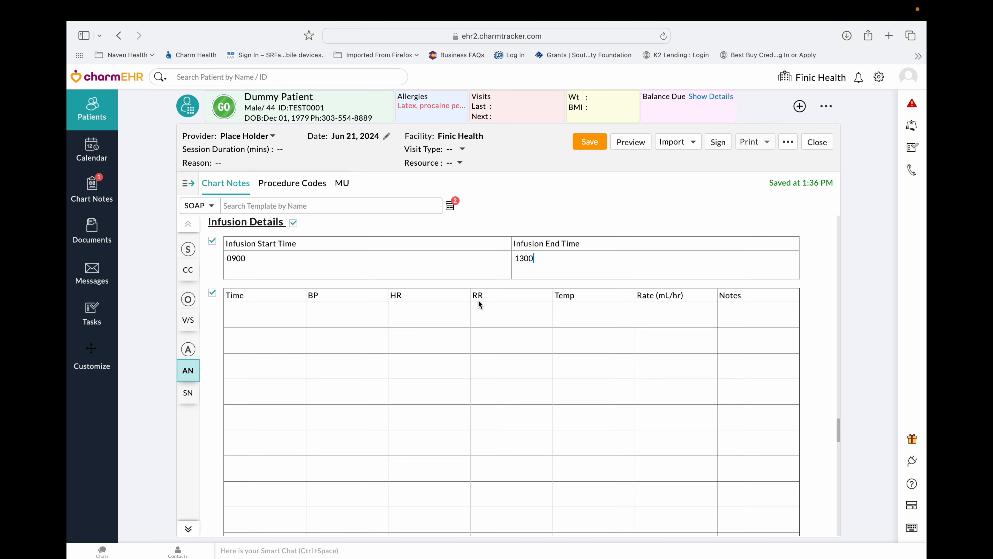
# Step: Start the first vitals row with time 0900, BP 120/80 and heart rate 80
pyautogui.click(272, 315)
pyautogui.write('0900')
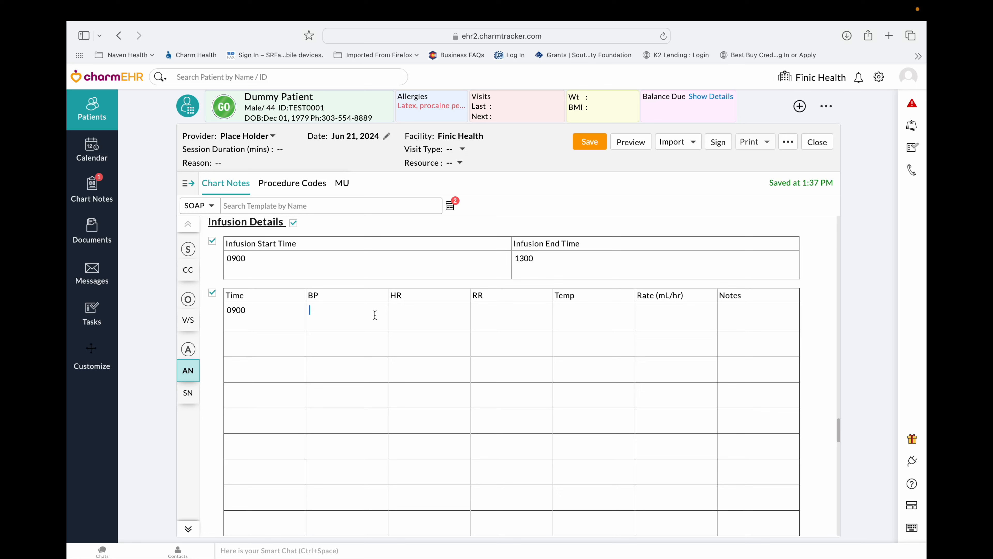
pyautogui.write('120.')
pyautogui.write('80')
pyautogui.write('\\\\')
pyautogui.press('BackSpace')
pyautogui.press('BackSpace')
pyautogui.press('BackSpace')
pyautogui.press('BackSpace')
pyautogui.press('BackSpace')
pyautogui.press('BackSpace')
pyautogui.press('BackSpace')
pyautogui.press('BackSpace')
pyautogui.write('120/80')
pyautogui.click(431, 315)
pyautogui.write('80')
# Step: Complete the row with RR 18, Temp 97.6, rate 25 and a baseline, no-acute-complaints note
pyautogui.click(506, 309)
pyautogui.write('18')
pyautogui.click(579, 308)
pyautogui.write('97.6')
pyautogui.click(653, 315)
pyautogui.write('25')
pyautogui.click(752, 314)
pyautogui.click(753, 315)
pyautogui.write('Pt is')
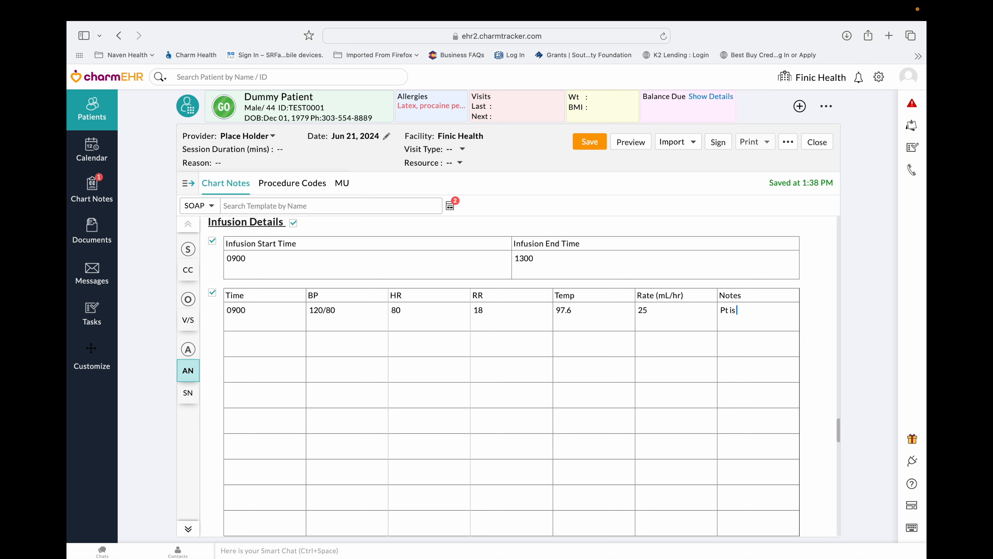
pyautogui.write(' at baseline assessment an')
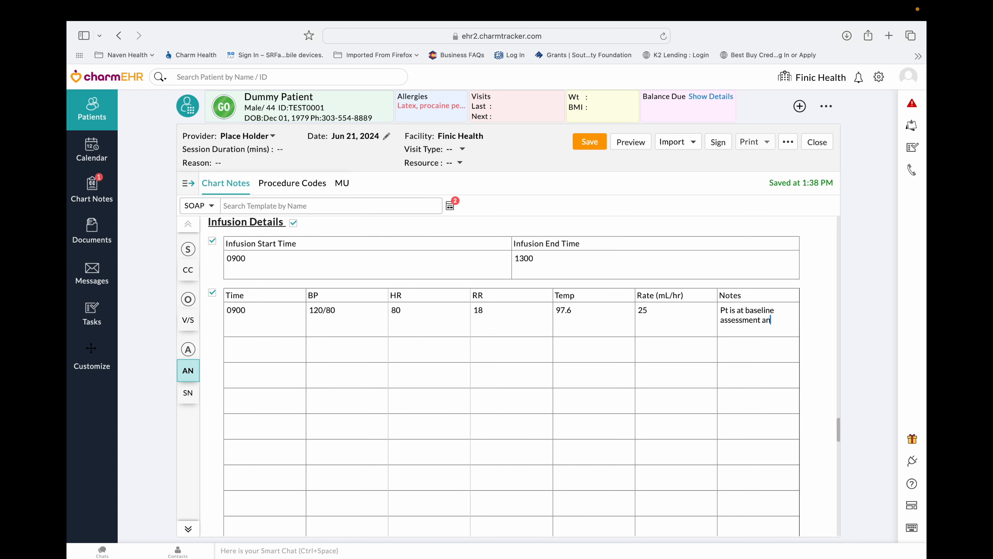
pyautogui.write('d free from ac')
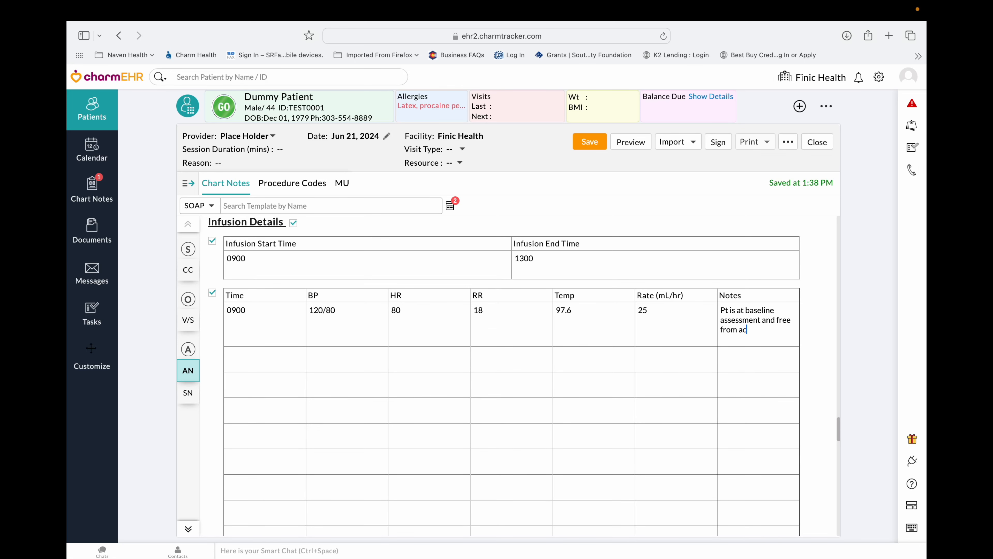
pyautogui.write('ute complaints')
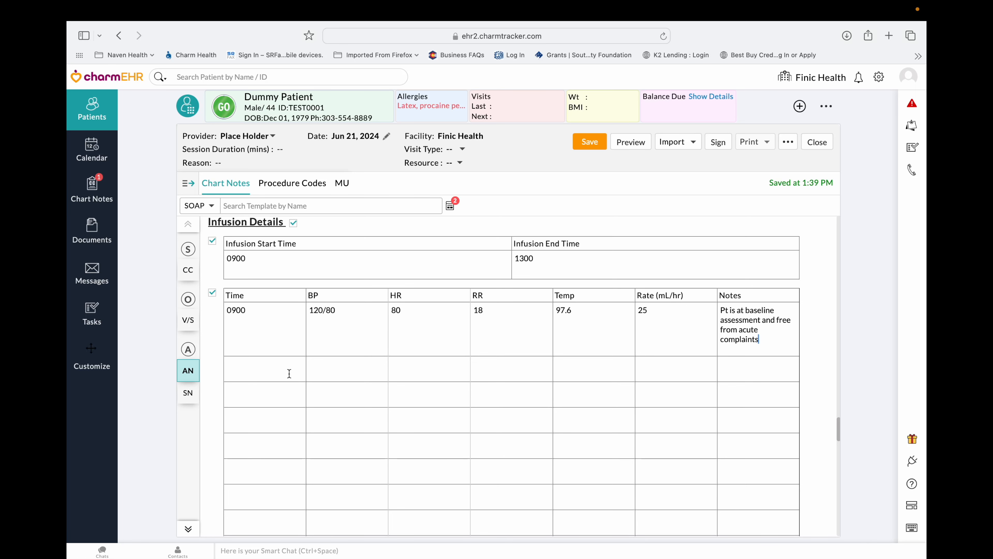
# Step: Enter times 0915, 0930, 0945 and 1000 in the vitals rows below 0900
pyautogui.scroll(-2, 267, 351)
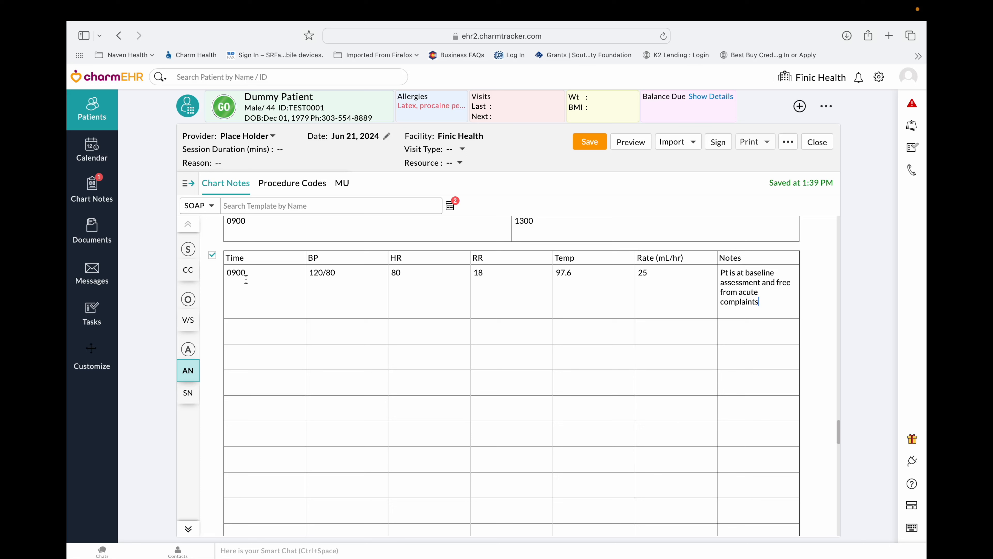
pyautogui.click(254, 356)
pyautogui.write('0930')
pyautogui.click(230, 407)
pyautogui.write('1000')
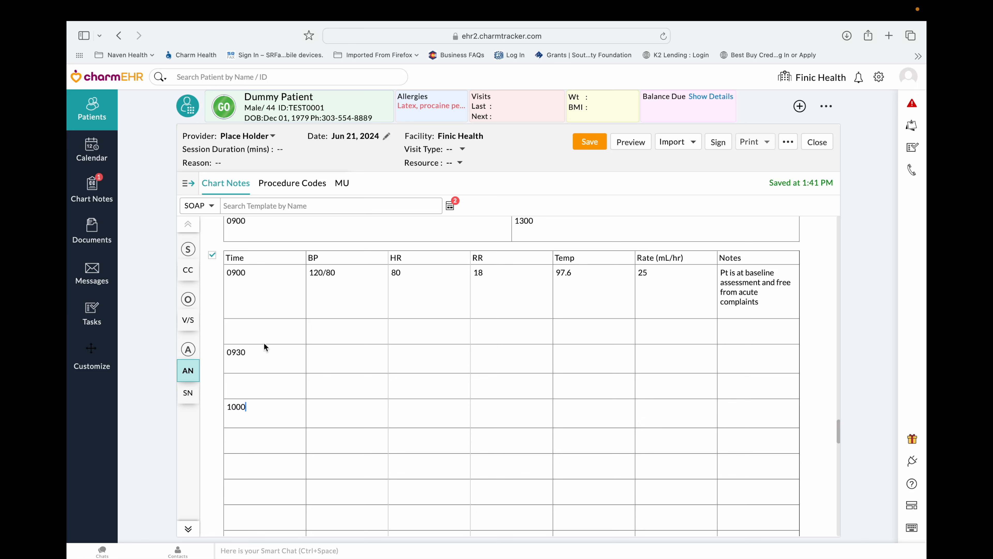
pyautogui.click(255, 329)
pyautogui.write('0915')
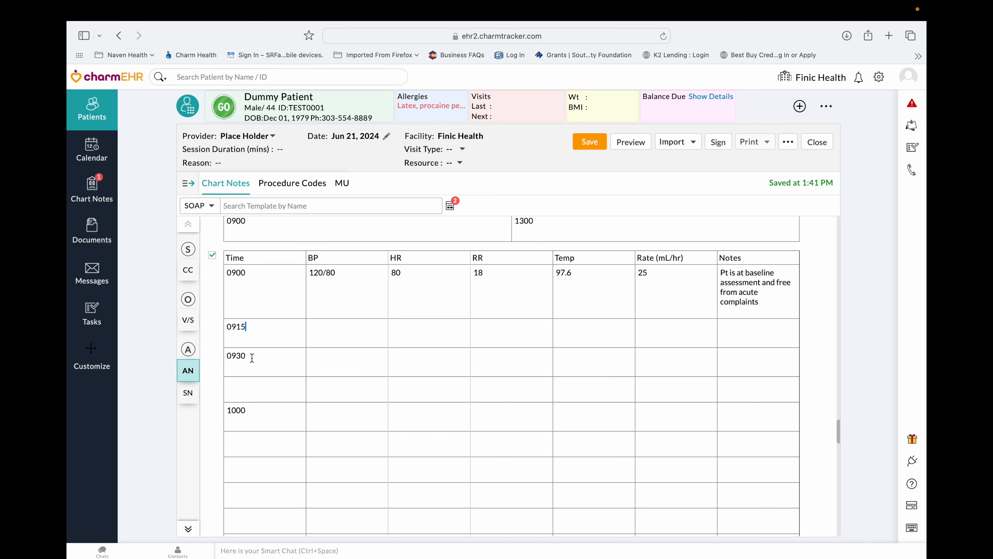
pyautogui.click(251, 390)
pyautogui.write('0945')
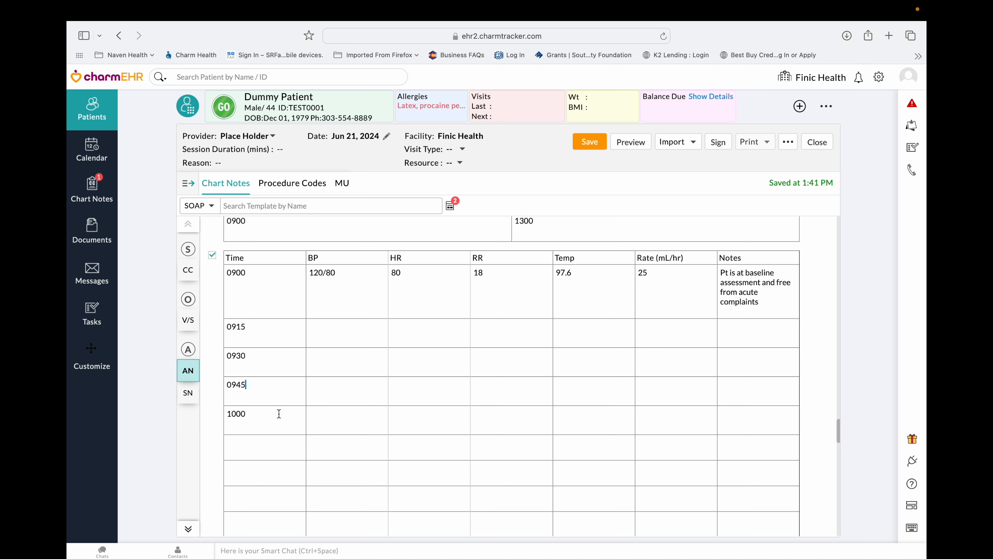
# Step: Record infusion rates of 25 at 0915, 50 at 0930 and 0945, and 75 at 1000
pyautogui.click(652, 359)
pyautogui.write('50')
pyautogui.click(654, 412)
pyautogui.write('75')
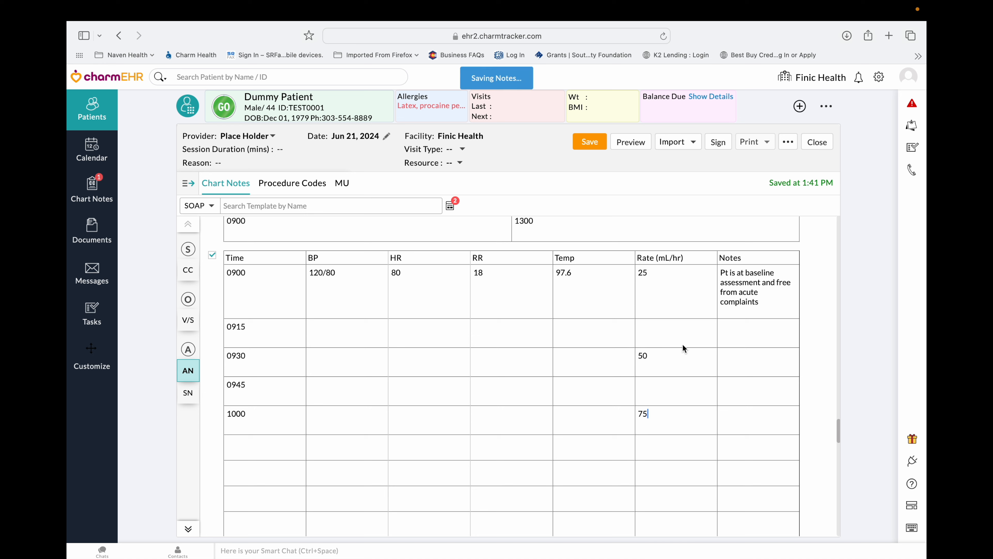
pyautogui.click(653, 329)
pyautogui.write('25')
pyautogui.write('50')
# Step: Add times 1030, 1100 and 1200 to the vitals rows after 1000
pyautogui.scroll(-2, 262, 359)
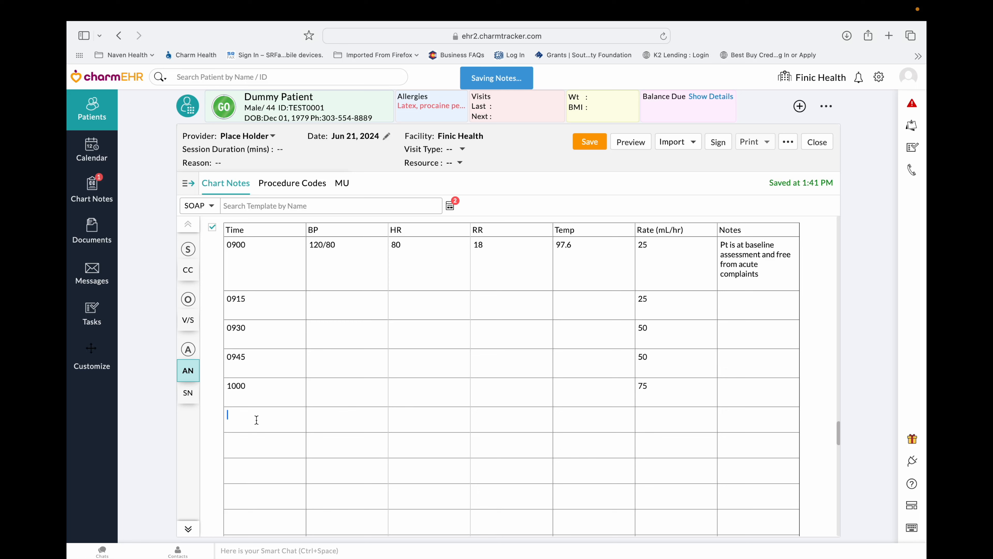
pyautogui.write('1030')
pyautogui.click(243, 448)
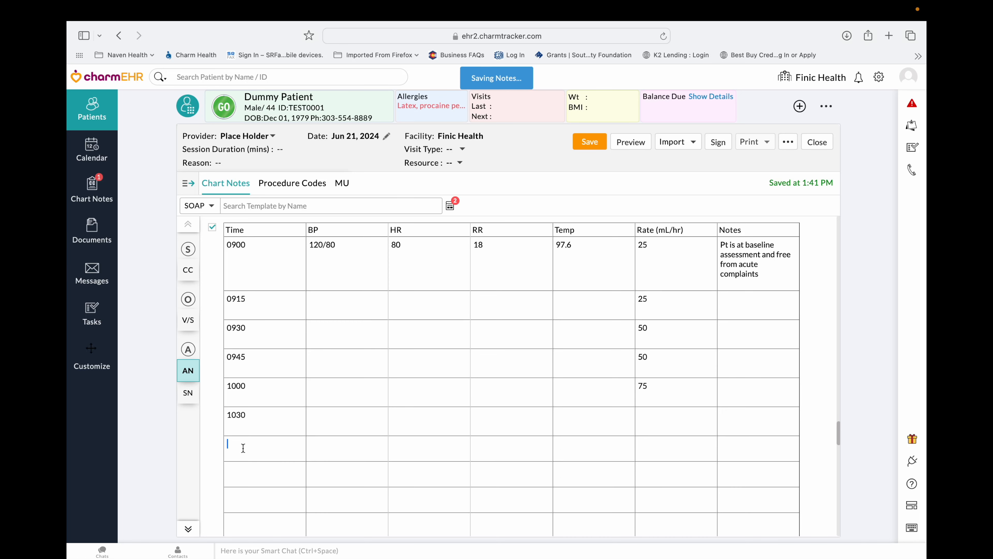
pyautogui.write('1100')
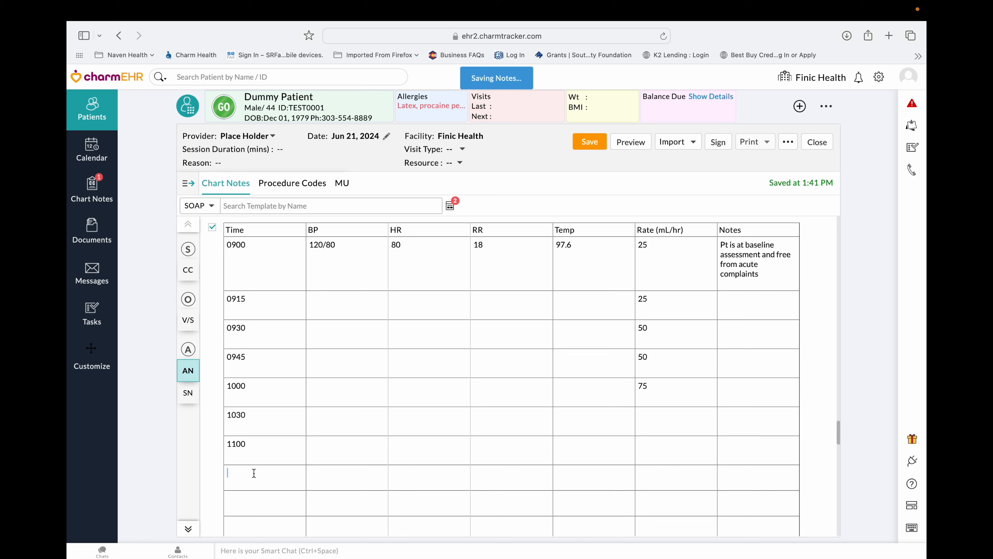
pyautogui.write('1200')
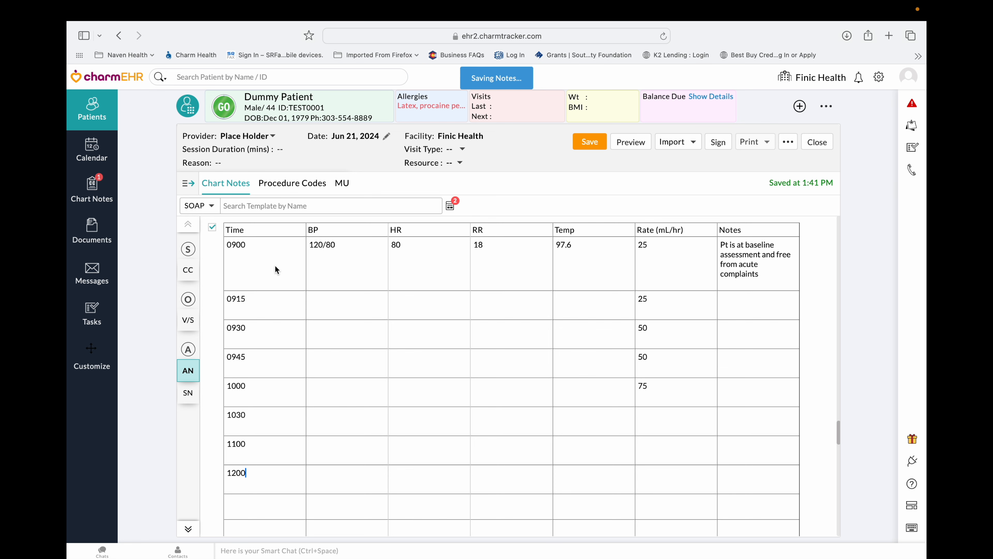
pyautogui.scroll(-6, 417, 299)
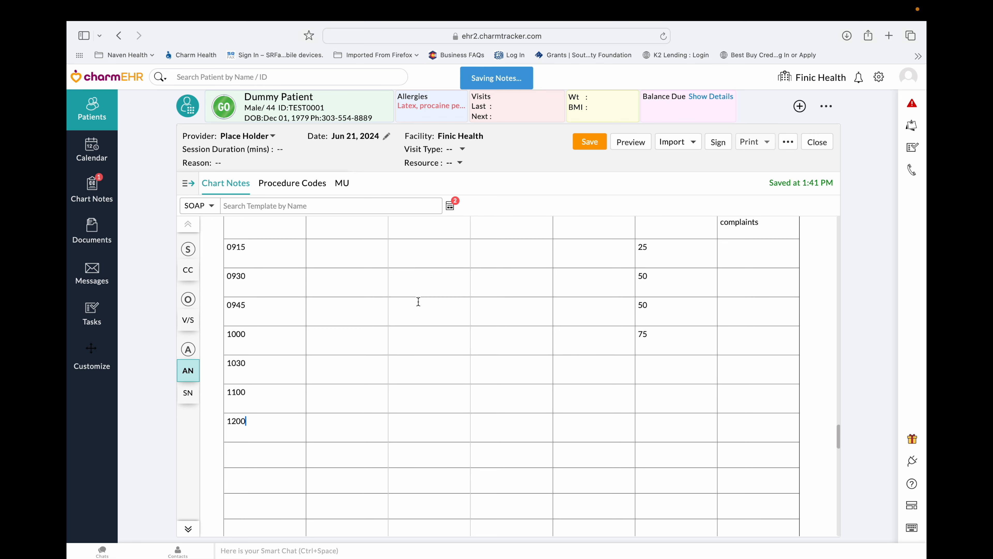
pyautogui.scroll(-10, 418, 302)
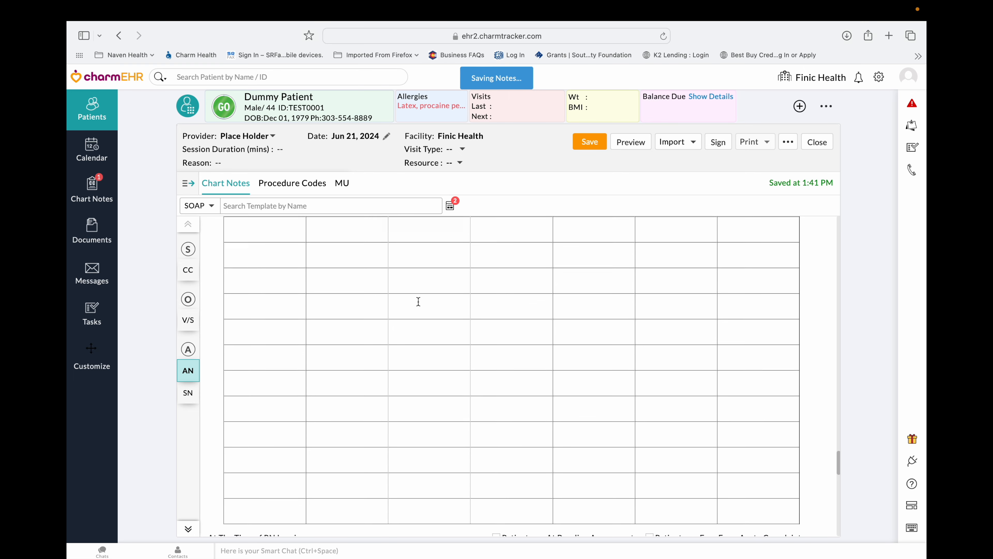
pyautogui.scroll(-3, 418, 302)
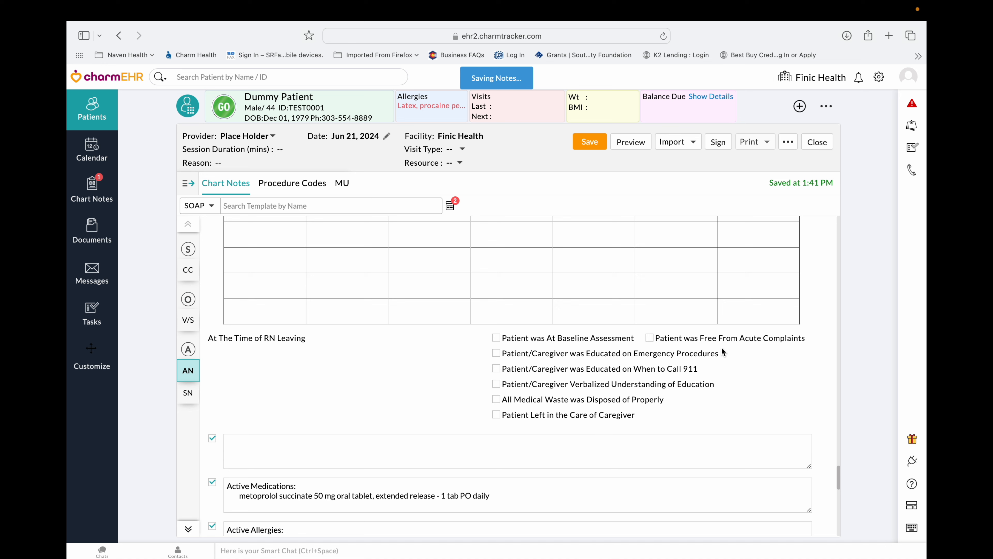
# Step: Check baseline assessment, emergency and 911 education understood, waste disposed, and patient left with caregiver
pyautogui.click(496, 338)
pyautogui.click(497, 354)
pyautogui.click(496, 369)
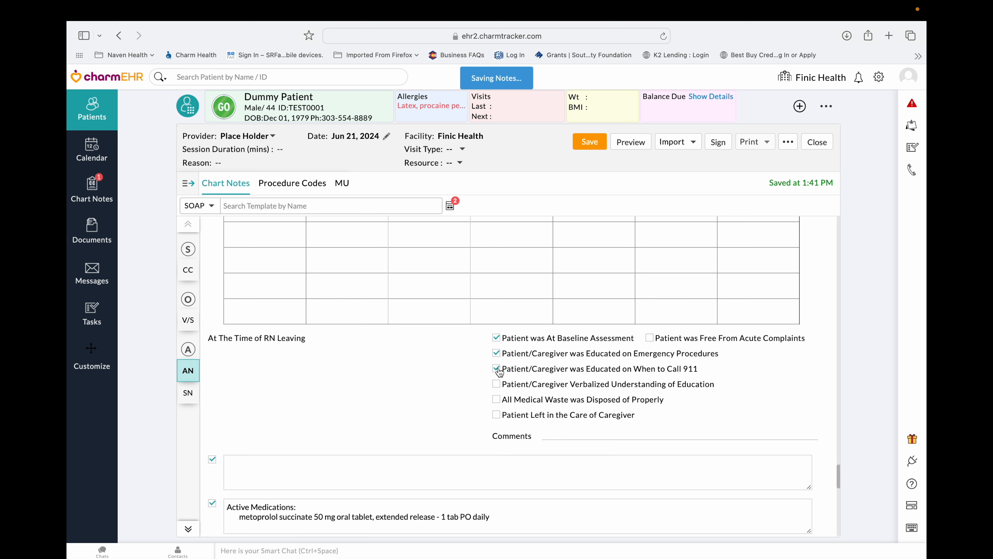
pyautogui.click(497, 385)
pyautogui.click(497, 400)
pyautogui.click(498, 416)
pyautogui.scroll(-3, 410, 398)
pyautogui.scroll(3, 410, 398)
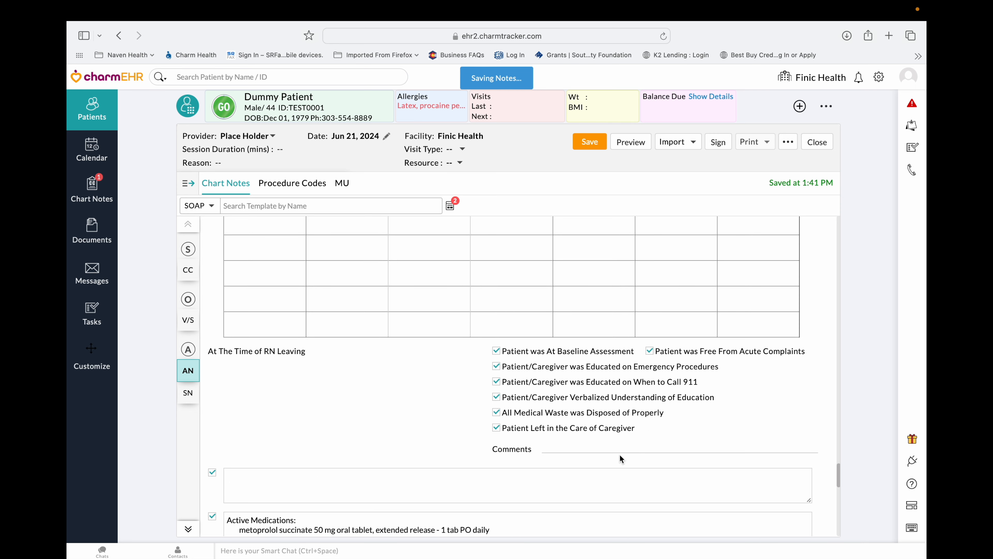
pyautogui.scroll(-1, 571, 452)
pyautogui.scroll(-3, 482, 462)
pyautogui.scroll(-7, 482, 462)
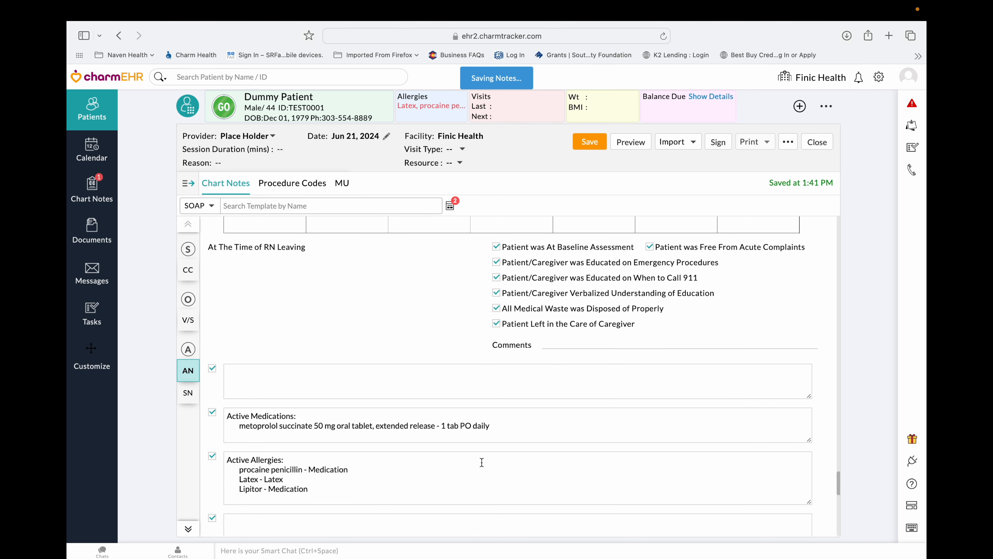
pyautogui.scroll(-1, 481, 461)
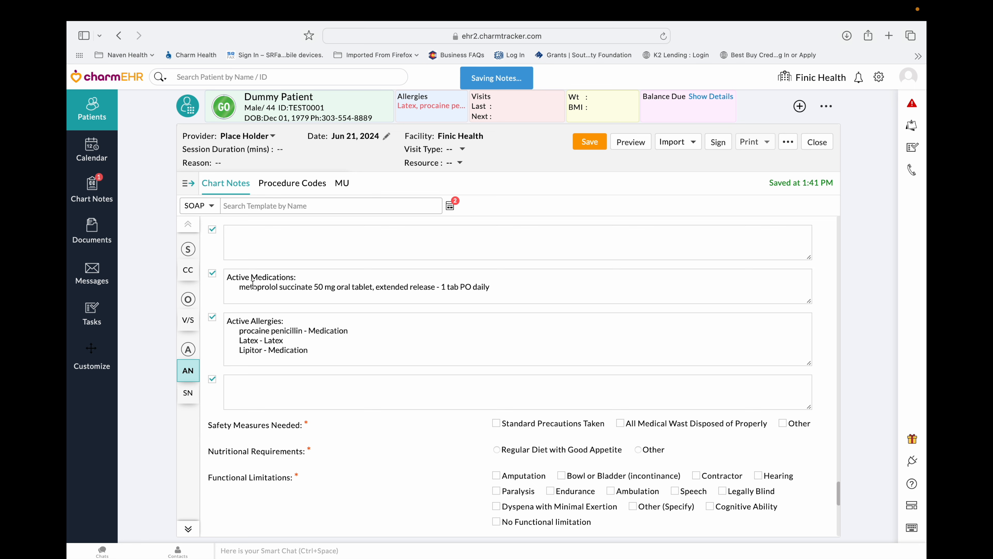
pyautogui.scroll(-3, 380, 308)
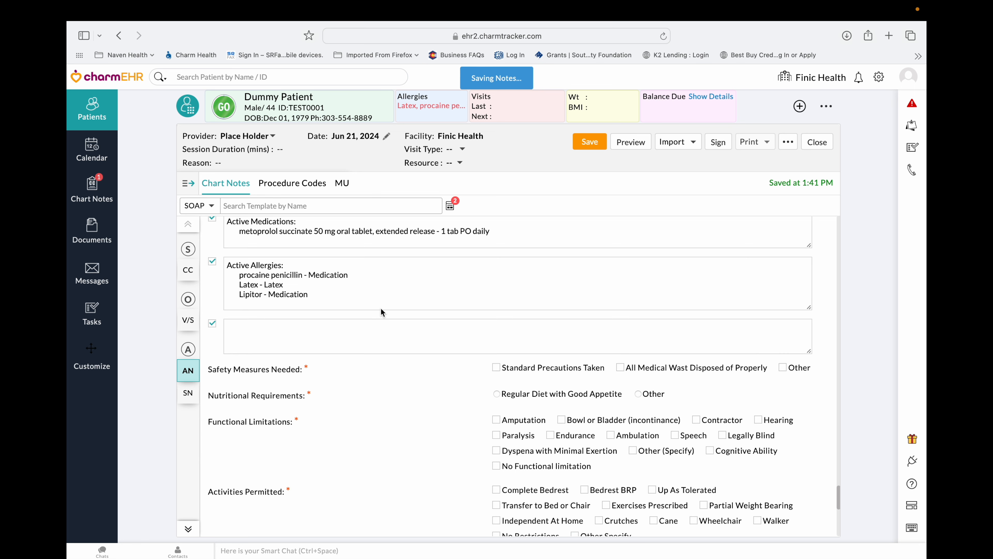
pyautogui.scroll(4, 404, 332)
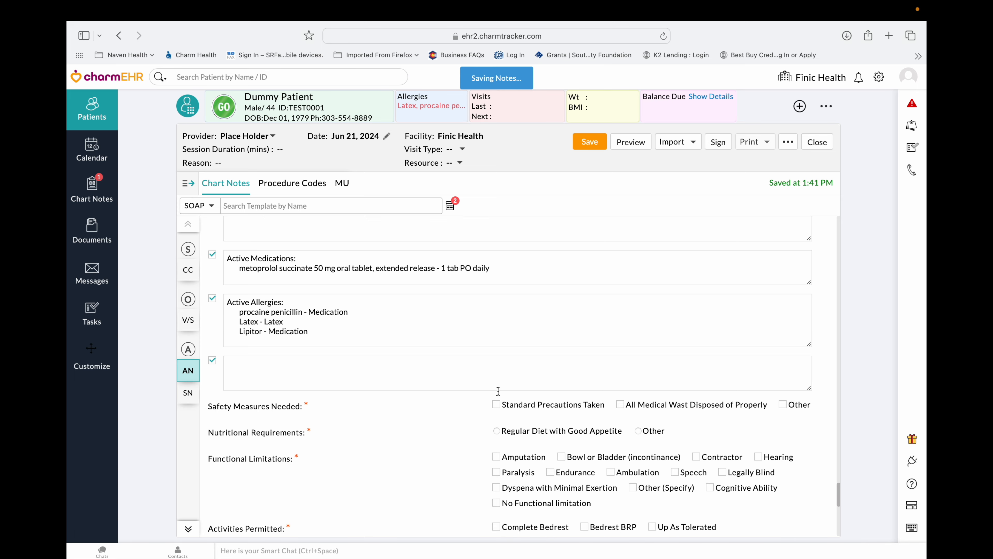
pyautogui.scroll(-2, 499, 395)
# Step: Tick Standard Precautions, Medical Waste, Regular Diet, No Functional limitation and No Restrictions
pyautogui.click(497, 382)
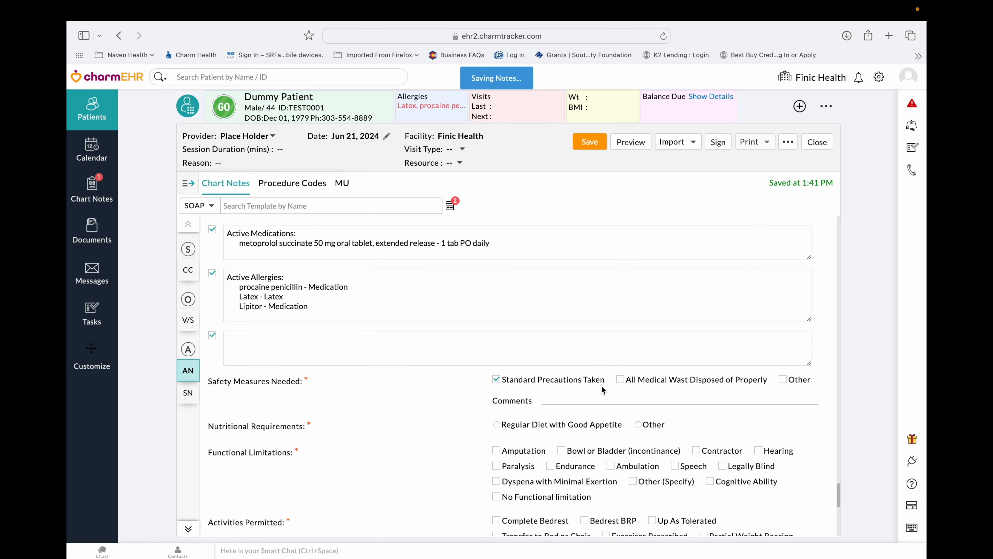
pyautogui.click(620, 381)
pyautogui.scroll(-1, 520, 411)
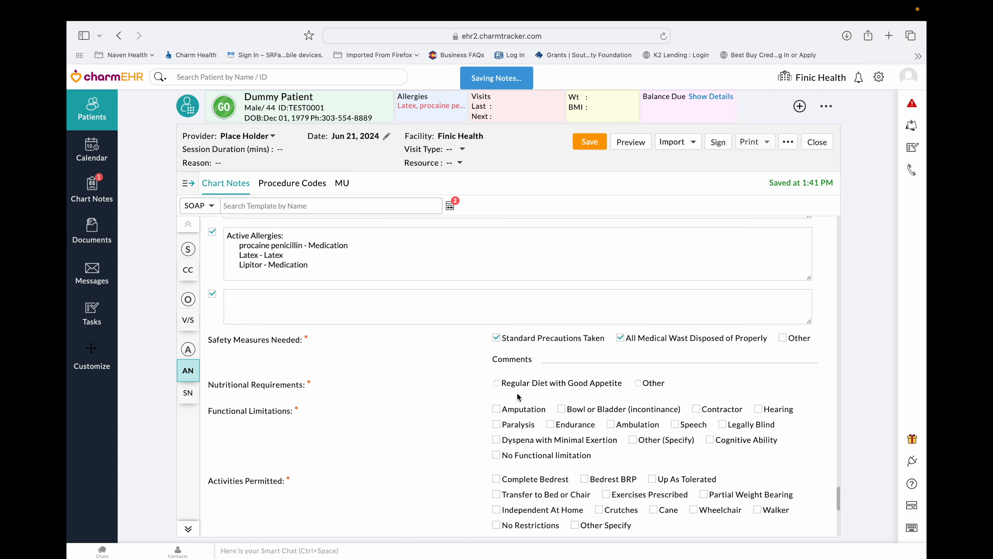
pyautogui.click(498, 384)
pyautogui.scroll(-1, 504, 386)
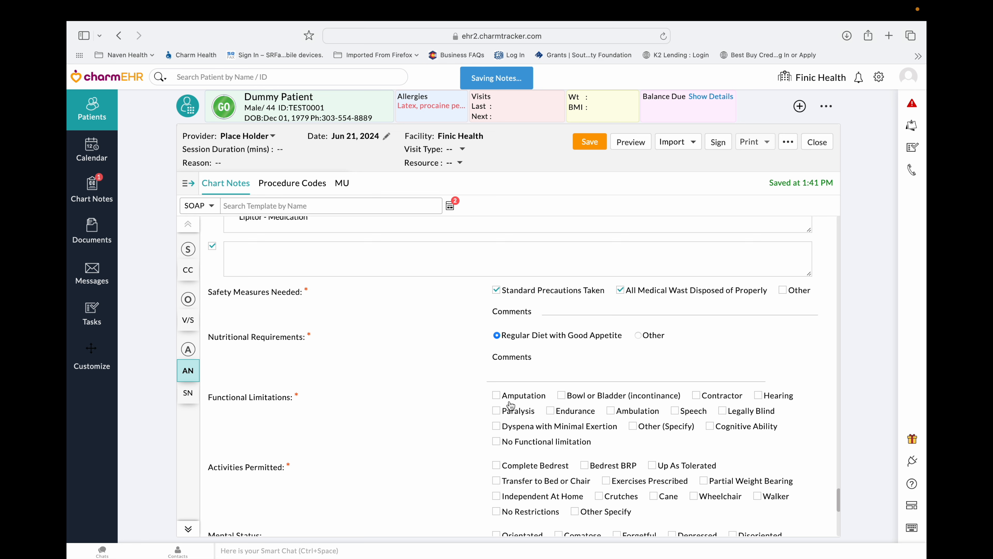
pyautogui.scroll(-1, 510, 408)
pyautogui.click(496, 422)
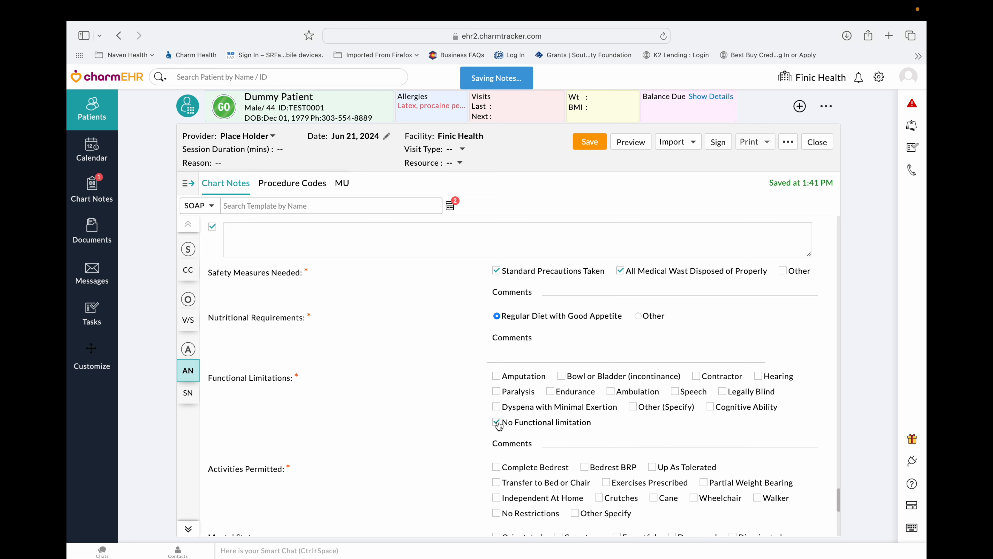
pyautogui.scroll(-3, 499, 424)
pyautogui.click(496, 456)
# Step: Set Mental Status to Orientated and Calm and Prognosis to Good
pyautogui.scroll(-1, 497, 459)
pyautogui.scroll(-2, 498, 461)
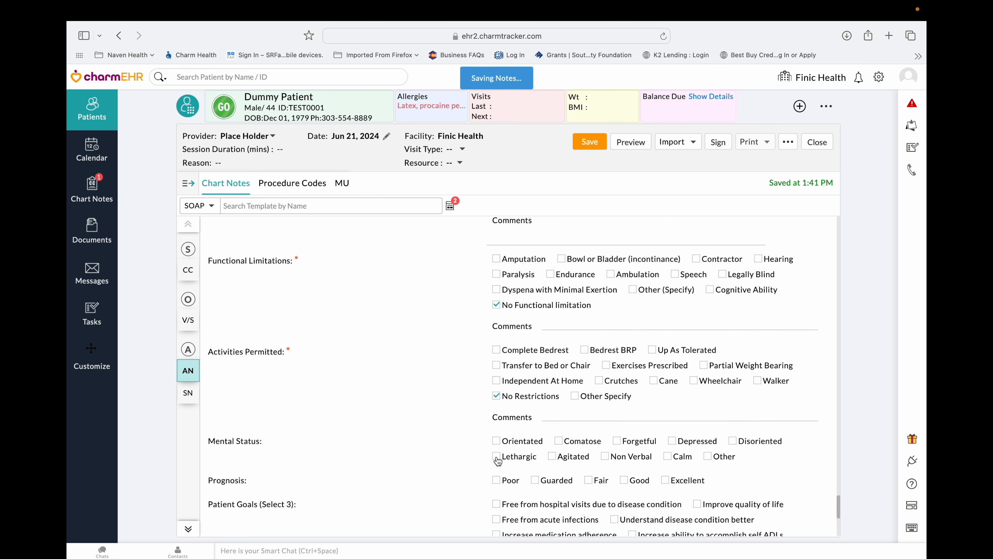
pyautogui.scroll(-2, 497, 461)
pyautogui.click(496, 409)
pyautogui.click(667, 423)
pyautogui.scroll(-3, 626, 410)
pyautogui.click(624, 407)
pyautogui.scroll(-3, 624, 408)
pyautogui.scroll(-3, 624, 408)
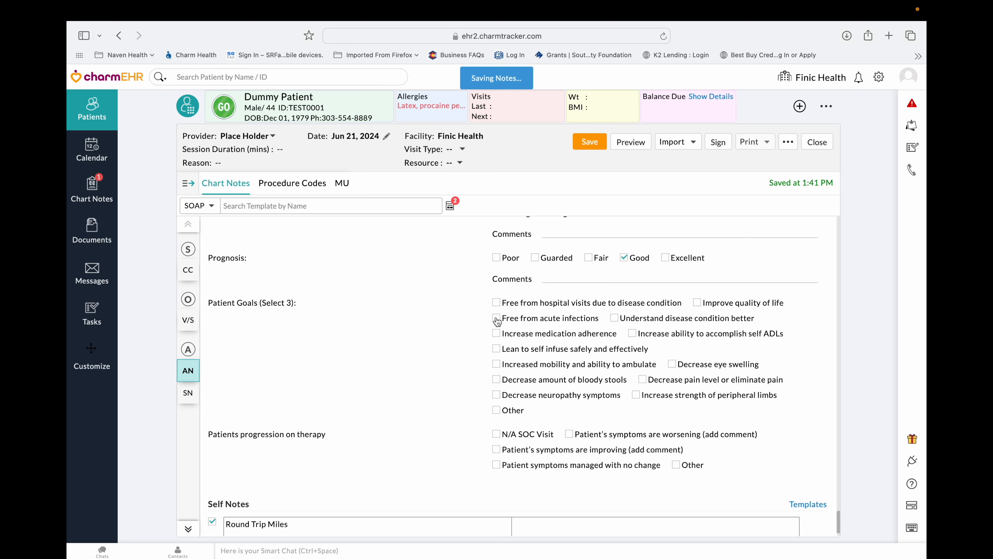
# Step: Tick the hospital-visit-freedom and understand-condition goals, and mark progression as symptoms managed with no change
pyautogui.click(496, 306)
pyautogui.click(613, 320)
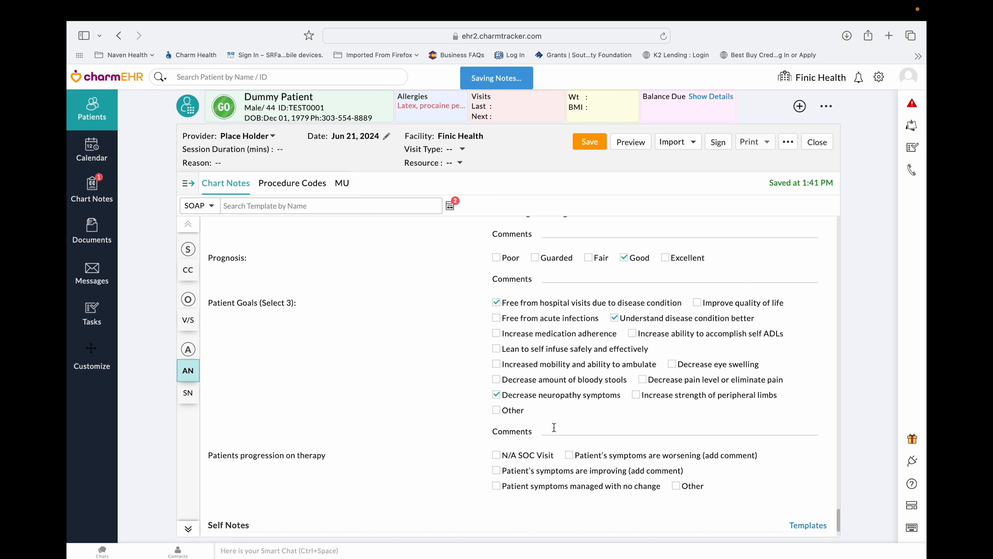
pyautogui.scroll(-1, 554, 427)
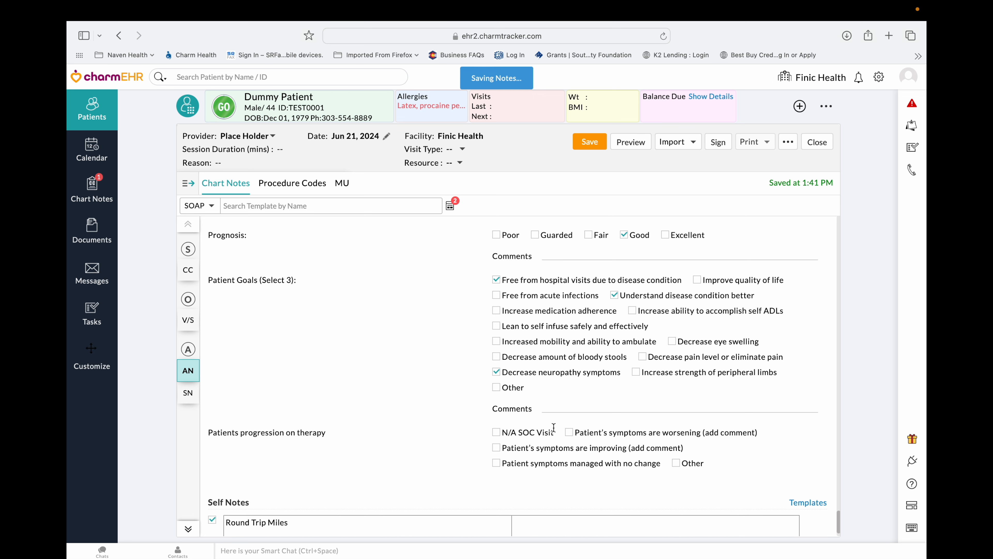
pyautogui.scroll(-2, 554, 427)
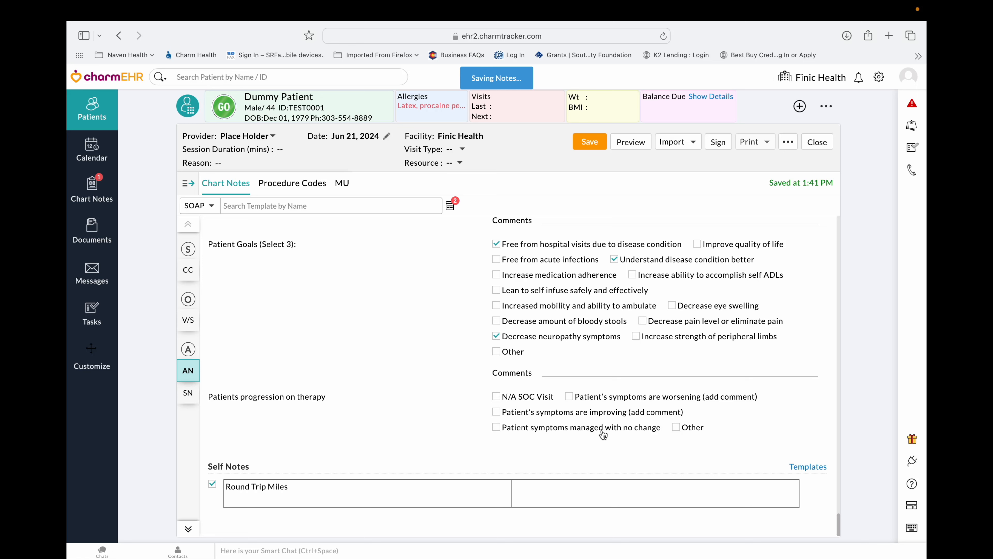
pyautogui.click(496, 427)
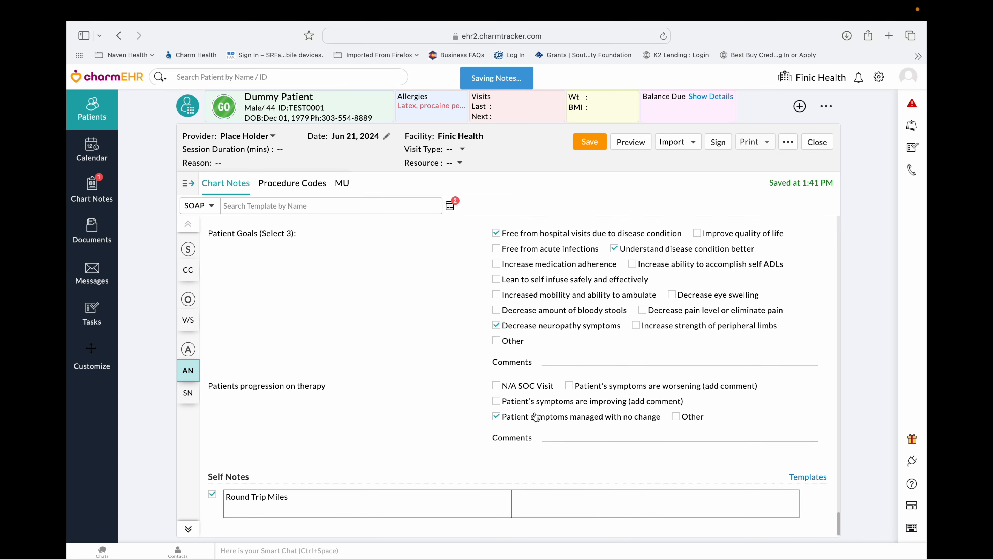
pyautogui.scroll(-1, 532, 415)
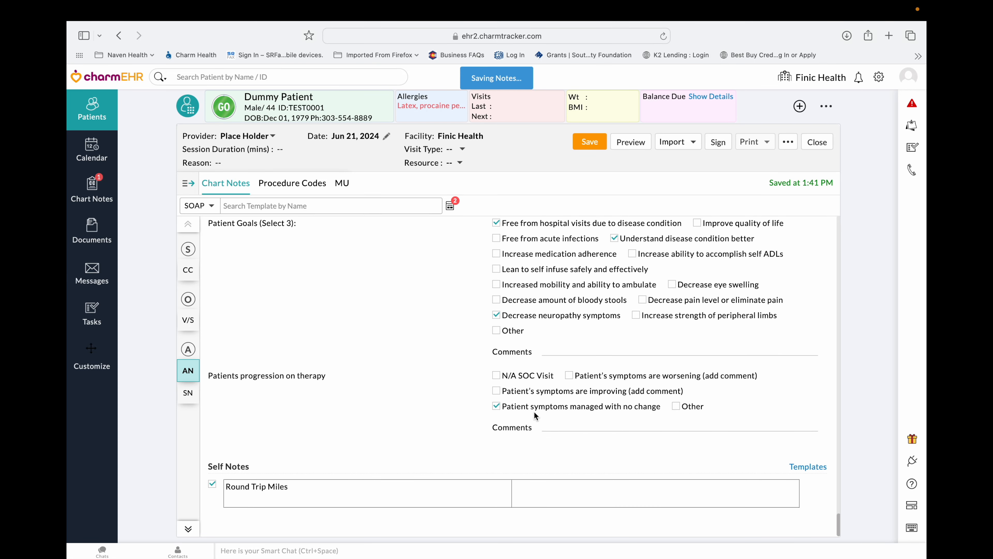
# Step: Enter 30 as the Round Trip Miles and save the chart note
pyautogui.click(548, 490)
pyautogui.write('30')
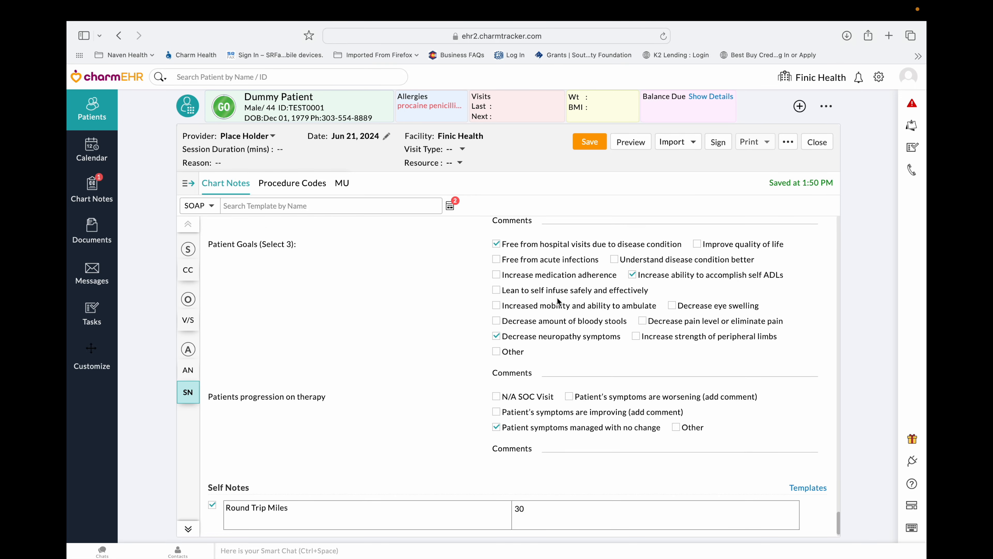
pyautogui.click(587, 149)
pyautogui.click(588, 145)
pyautogui.click(636, 147)
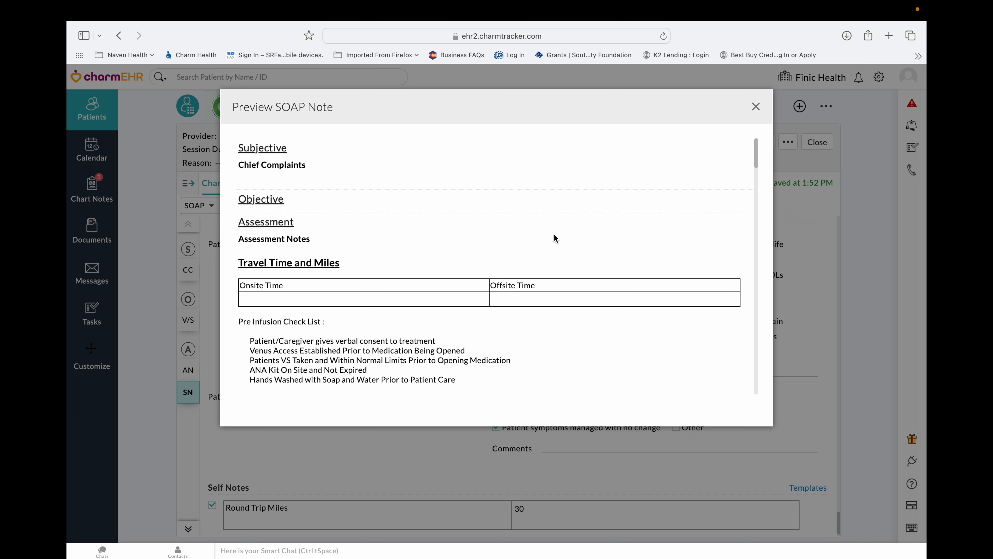
pyautogui.scroll(-5, 554, 234)
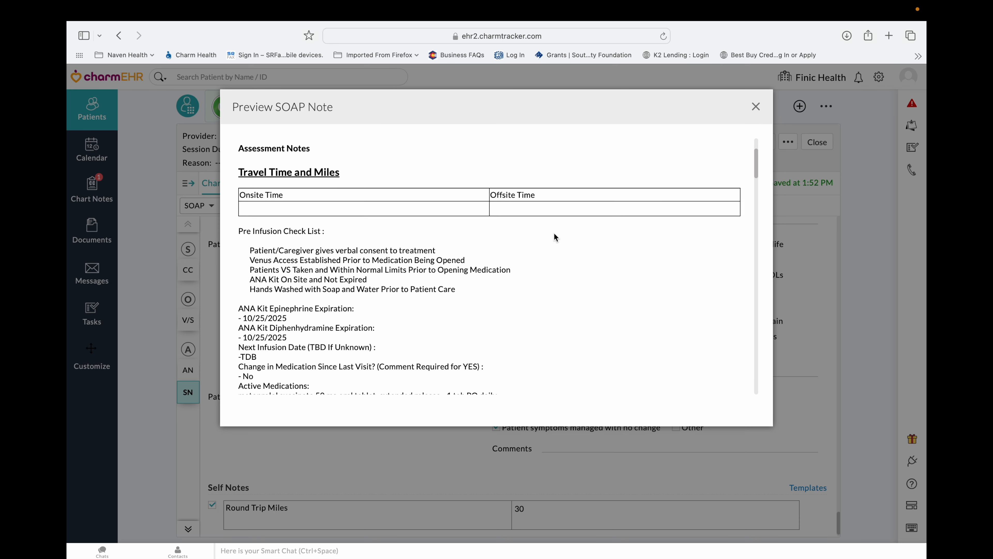
pyautogui.scroll(-2, 554, 234)
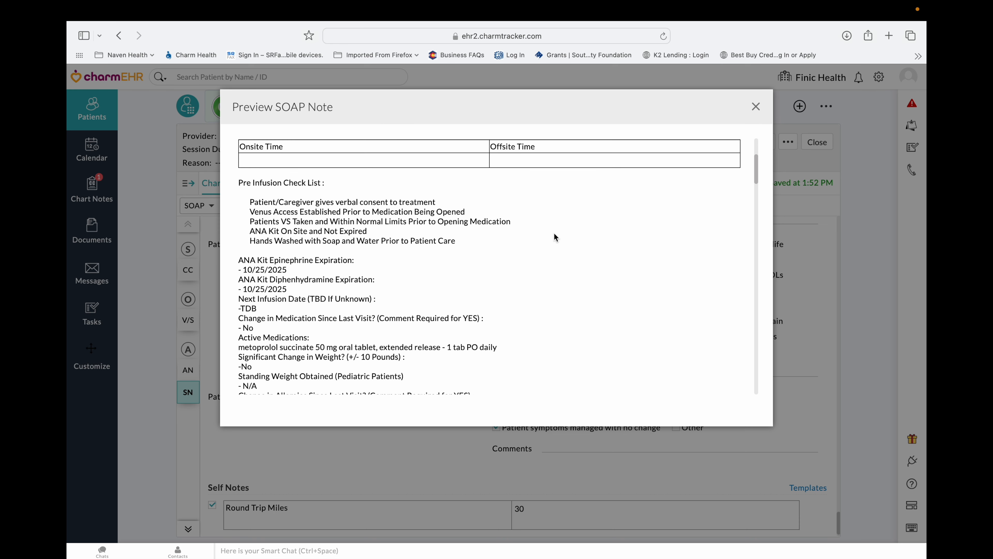
pyautogui.scroll(-2, 554, 234)
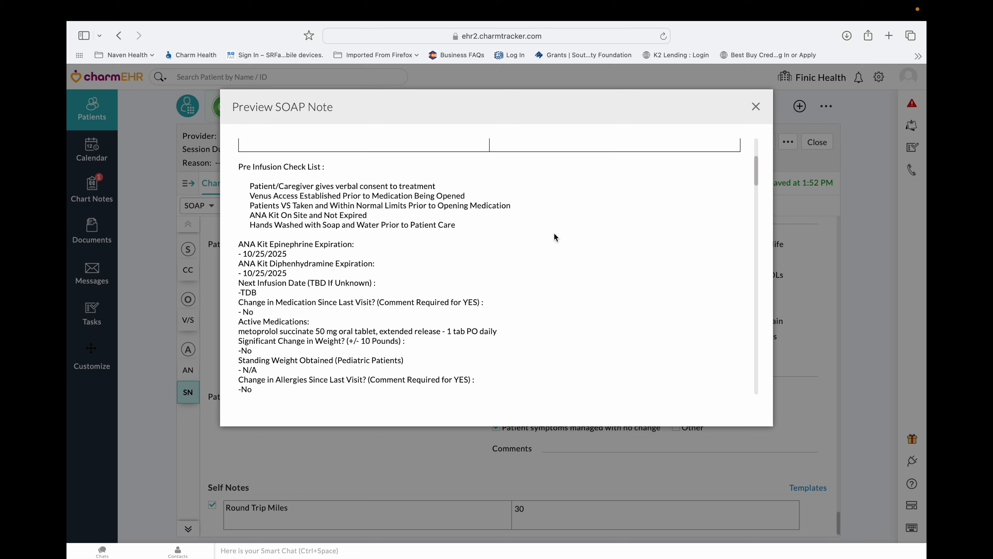
pyautogui.scroll(-6, 456, 300)
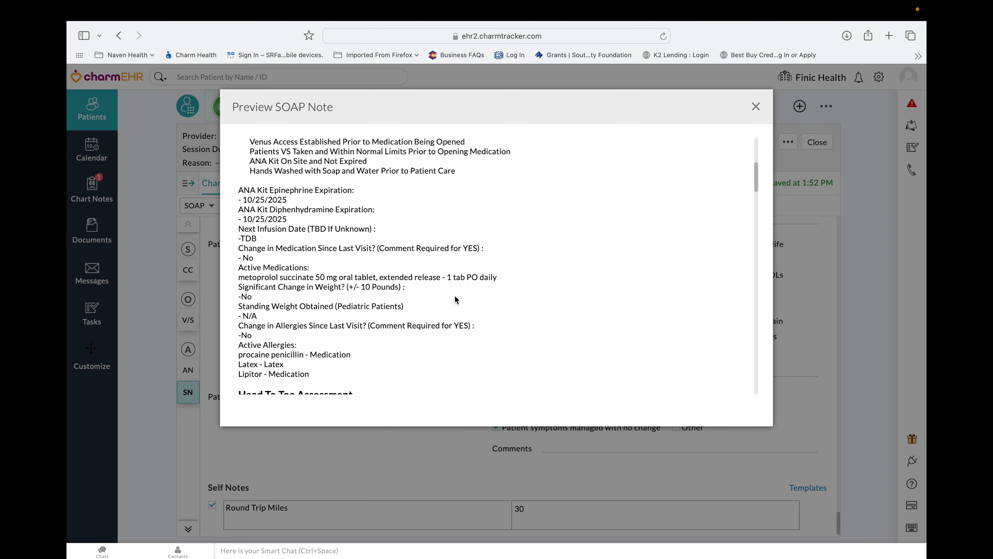
pyautogui.scroll(-6, 455, 296)
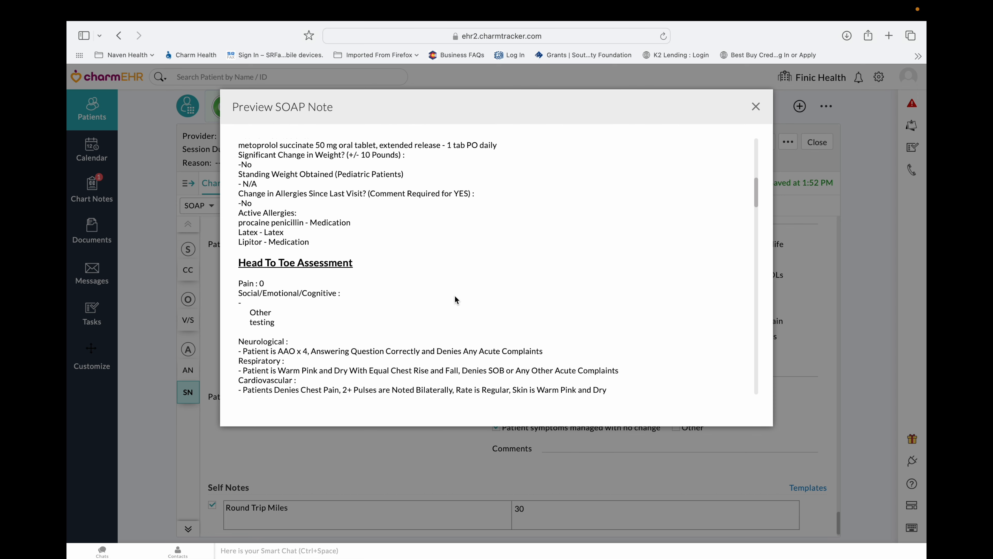
pyautogui.scroll(-5, 454, 296)
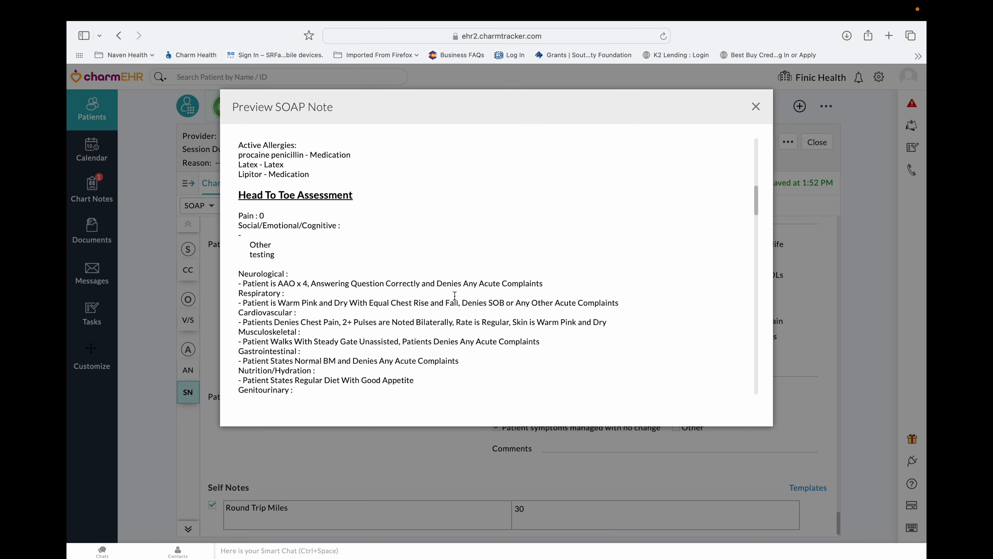
pyautogui.scroll(-10, 455, 296)
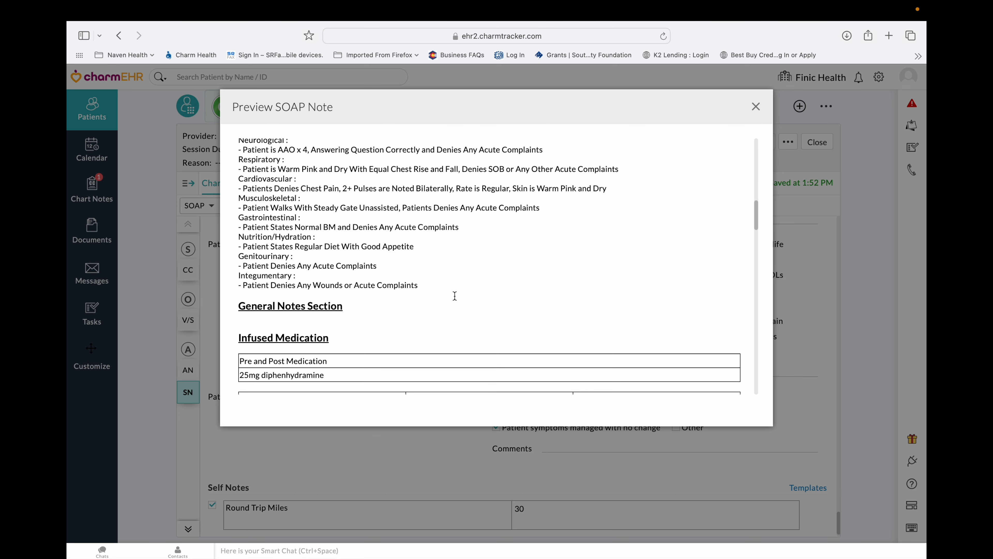
pyautogui.scroll(-10, 455, 297)
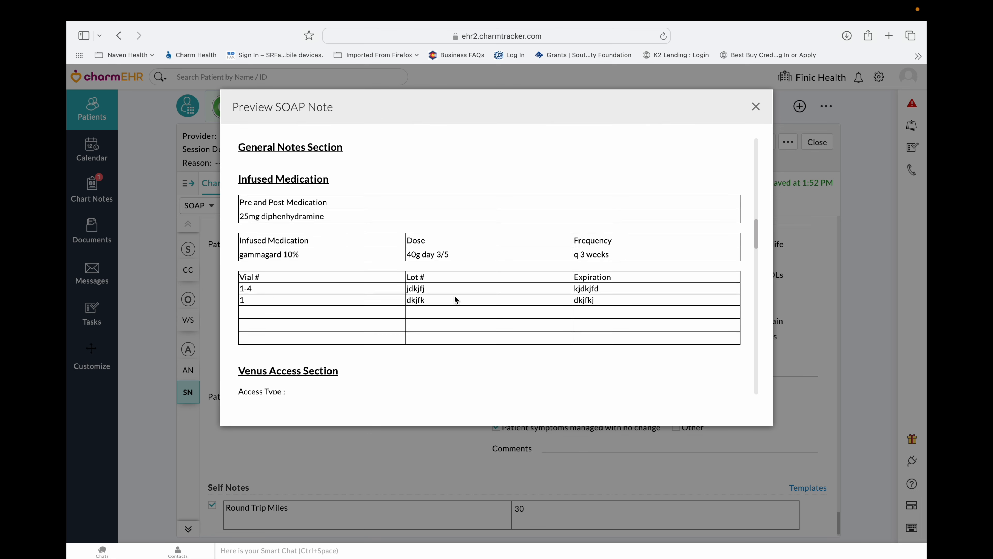
pyautogui.scroll(-10, 455, 297)
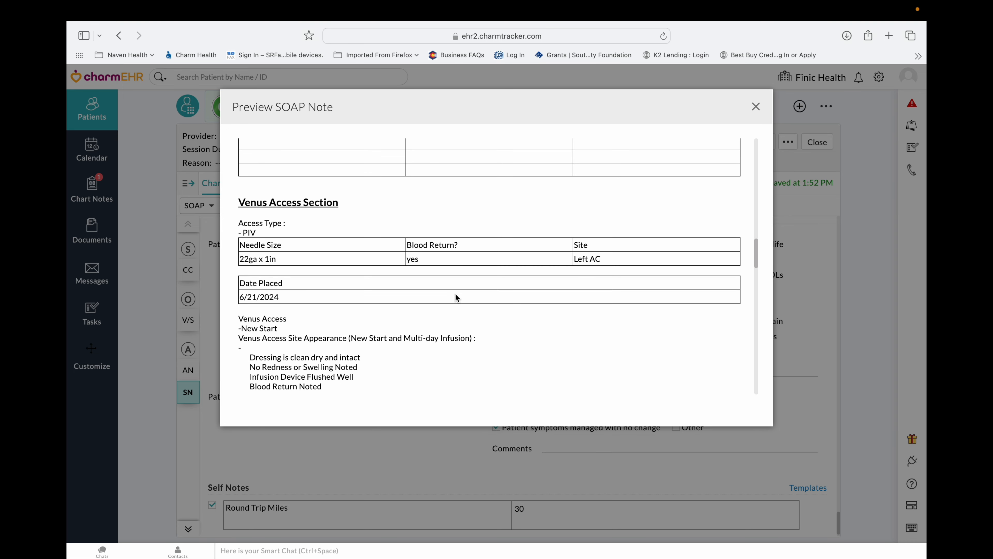
pyautogui.scroll(-10, 456, 297)
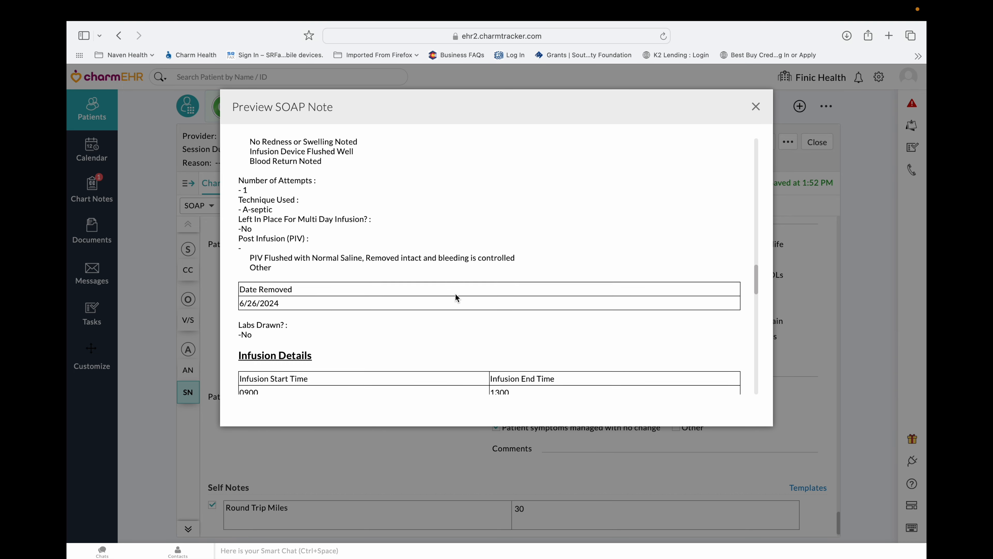
pyautogui.scroll(-10, 455, 298)
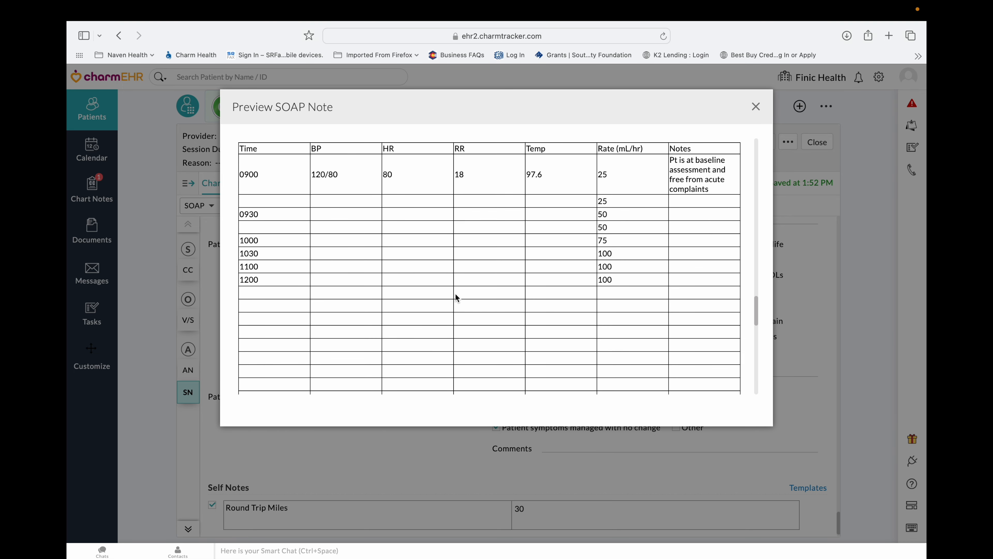
pyautogui.scroll(-15, 455, 298)
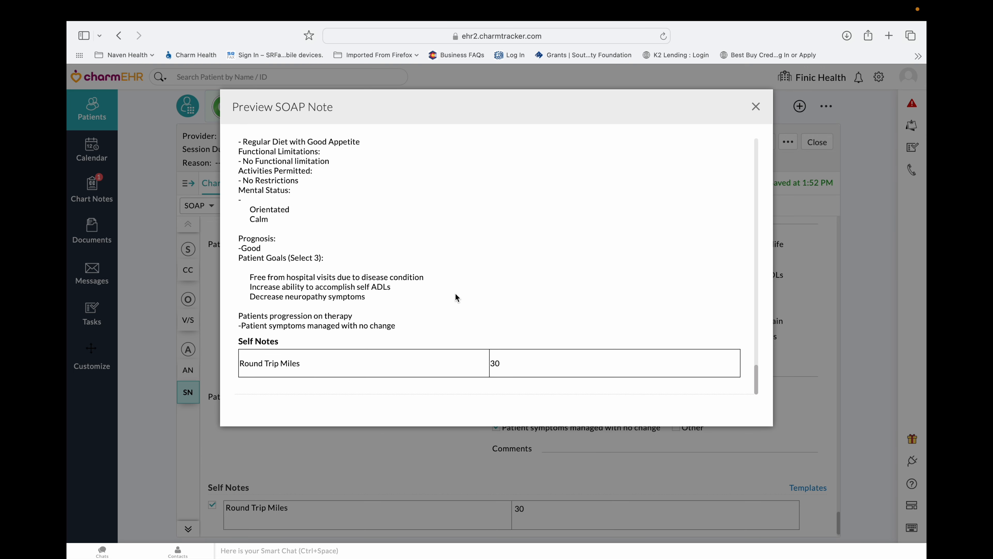
pyautogui.click(756, 107)
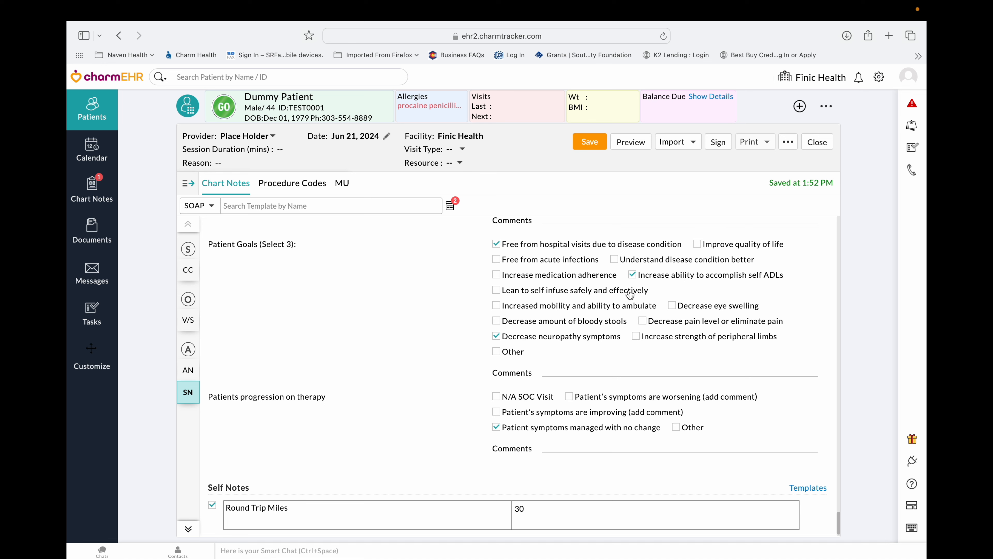
# Step: Sign the Jun 21, 2024 infusion encounter and confirm the signing
pyautogui.click(718, 143)
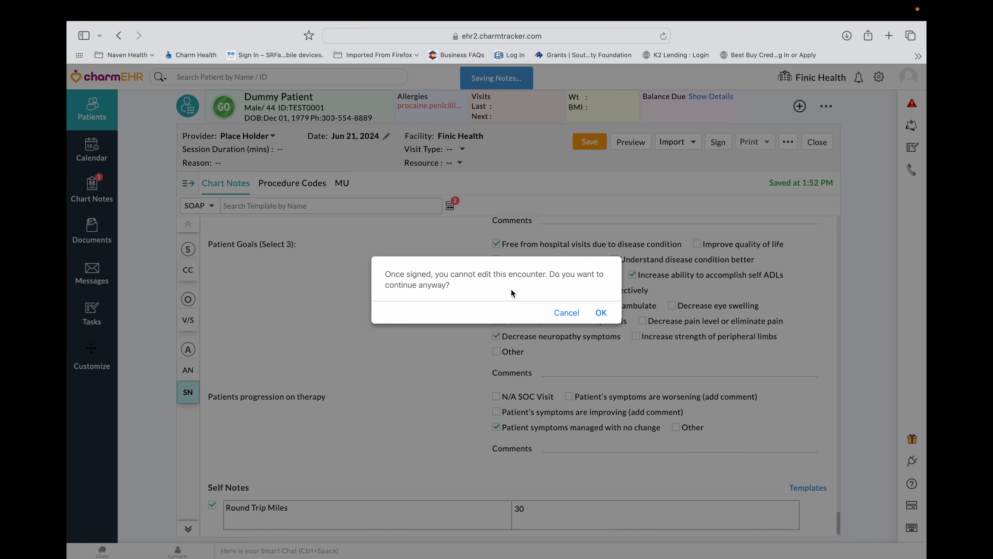
pyautogui.click(601, 313)
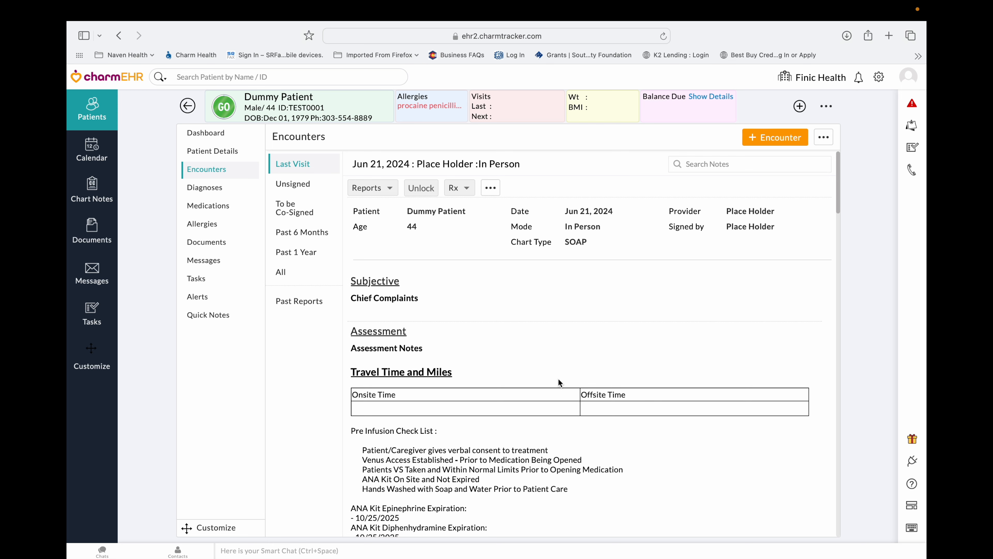
# Step: List all encounters and reopen the signed Jun 21, 2024 Place Holder encounter
pyautogui.scroll(-1, 558, 378)
pyautogui.scroll(1, 558, 379)
pyautogui.click(289, 278)
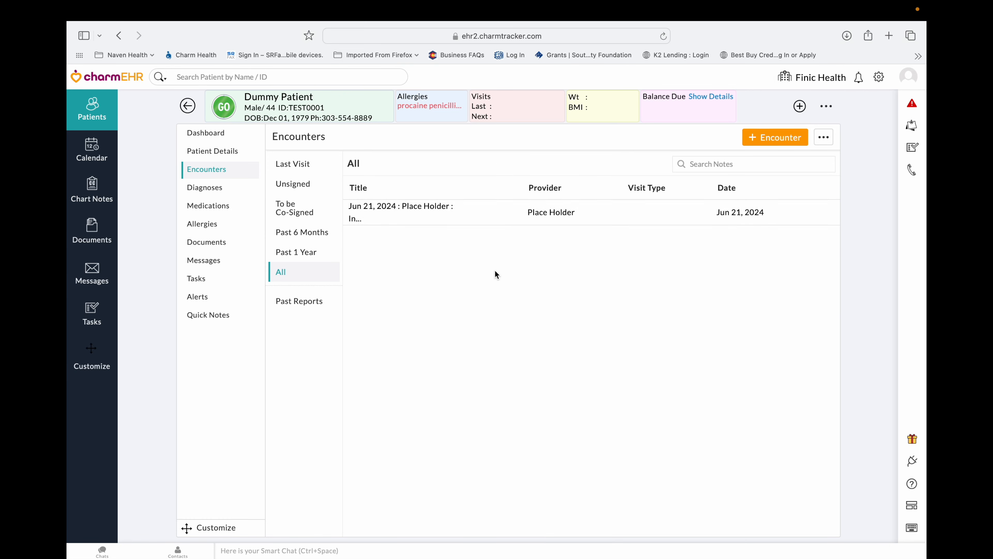
pyautogui.click(493, 218)
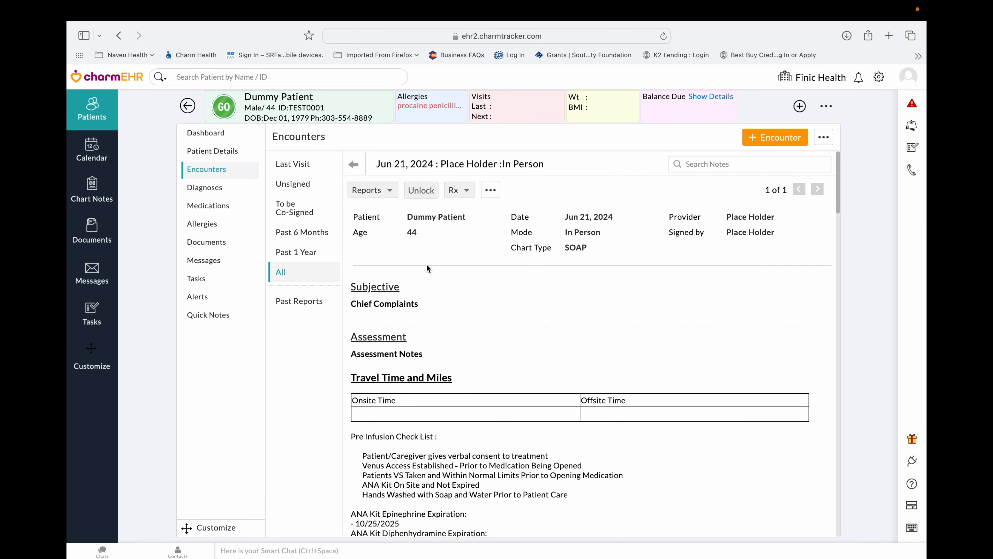
# Step: Unlock the signed note with the reason 'documenting in and out times'
pyautogui.click(421, 190)
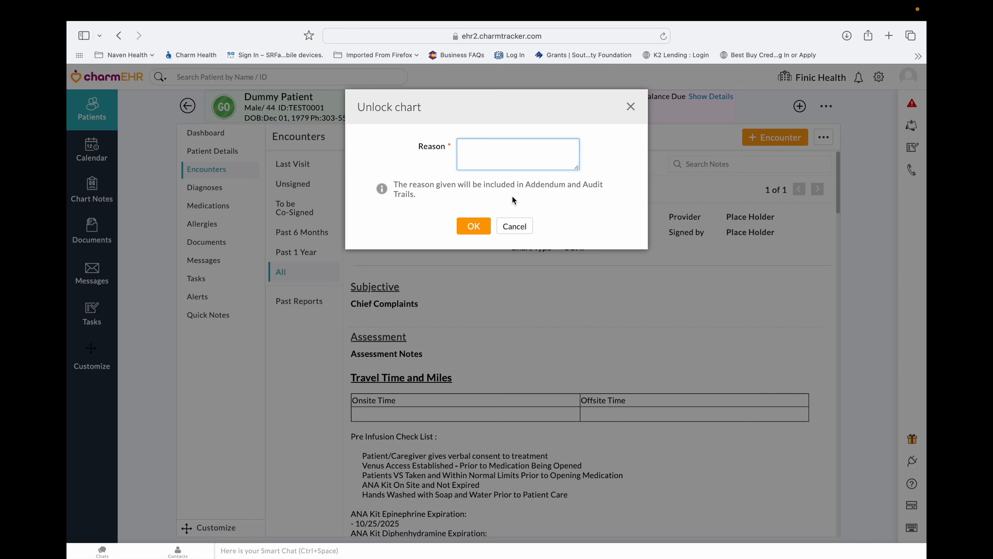
pyautogui.write('documenting in and out times')
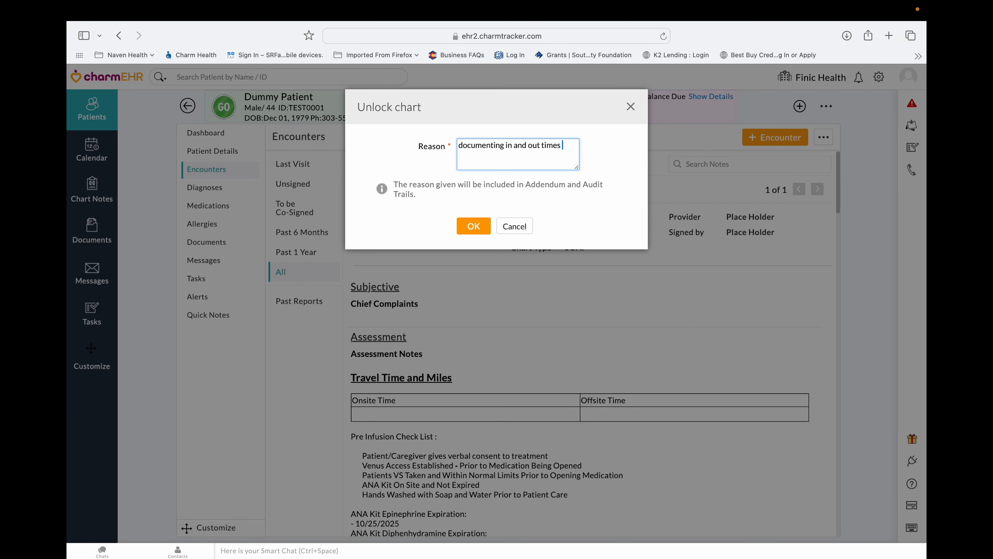
pyautogui.click(476, 228)
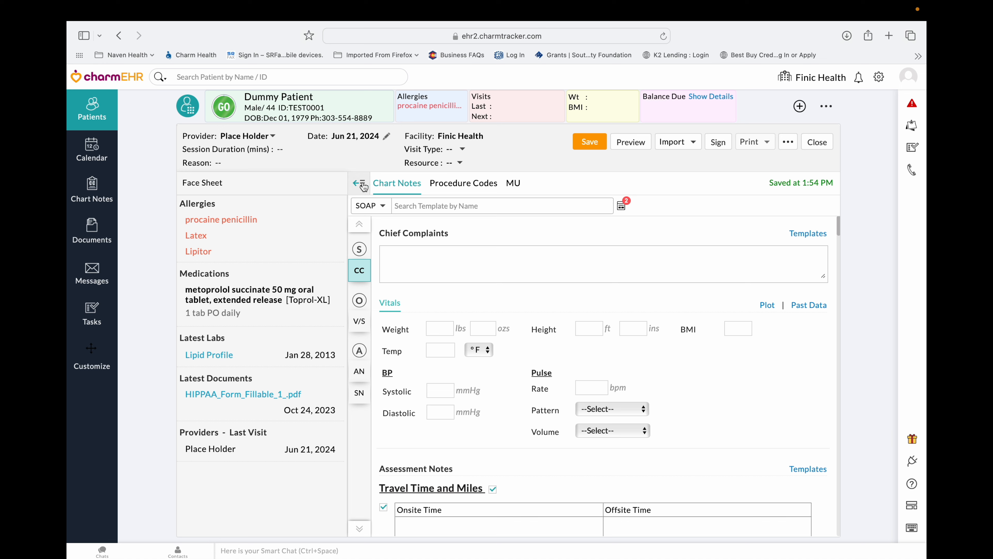
# Step: Record Onsite Time 0900 and Offsite Time 1300 in Travel Time and Miles, then close the note
pyautogui.click(356, 191)
pyautogui.scroll(-2, 495, 297)
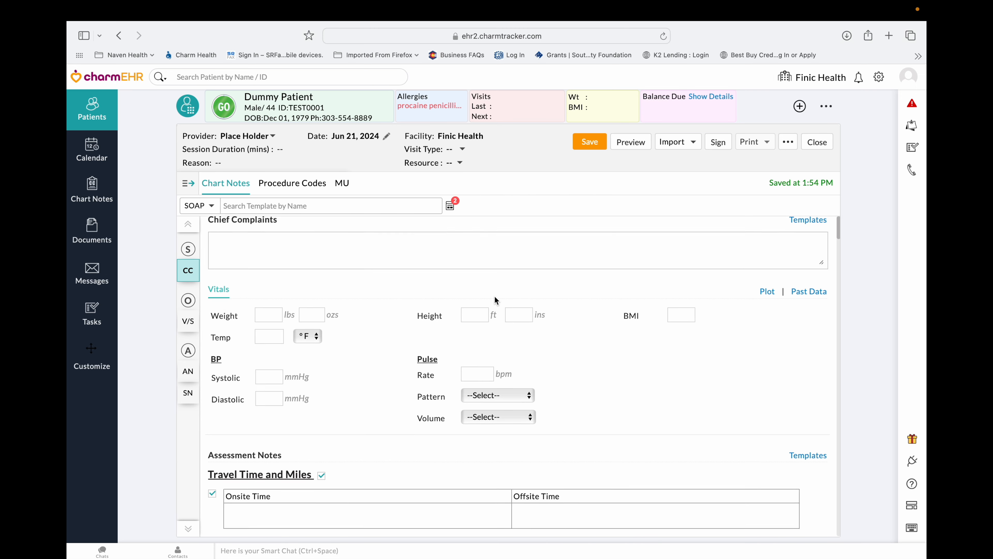
pyautogui.scroll(-5, 494, 301)
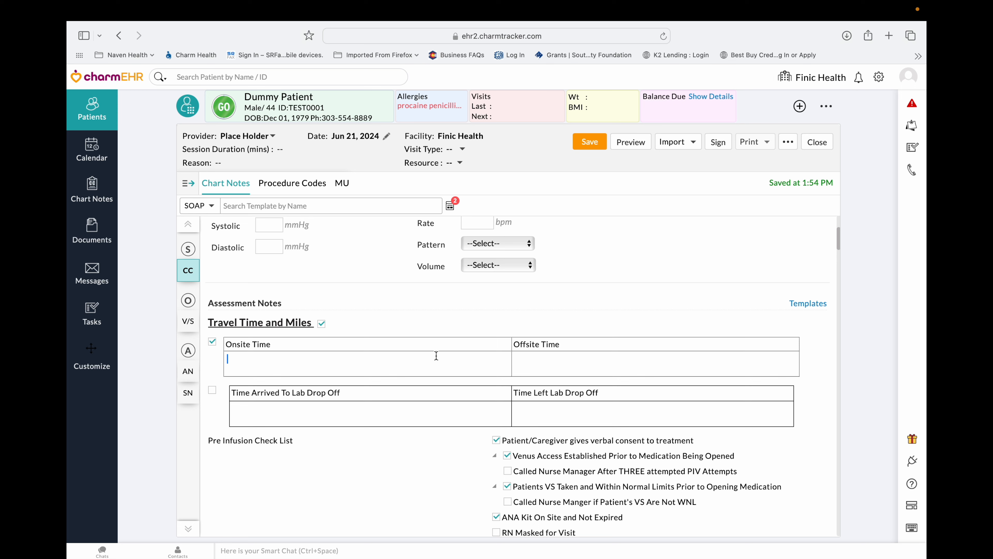
pyautogui.write('0')
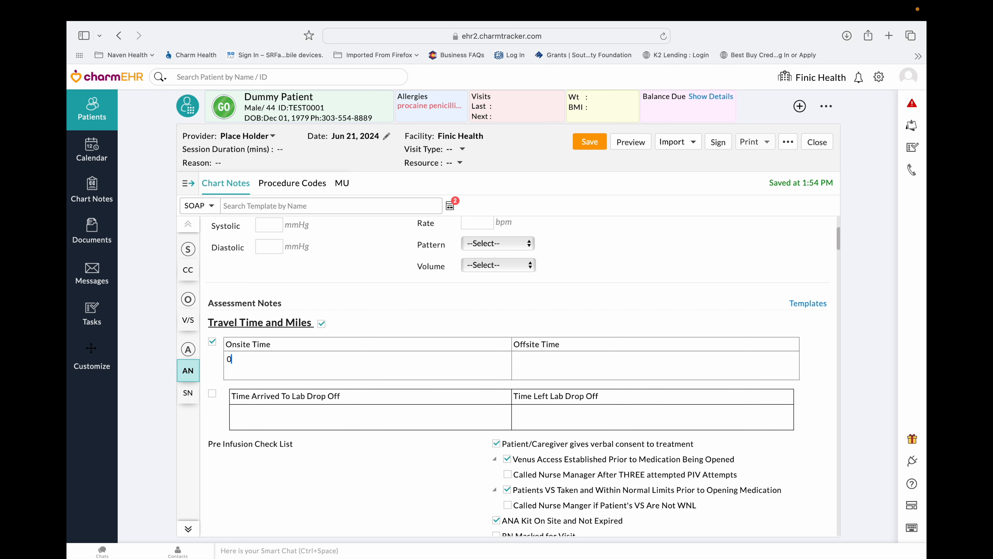
pyautogui.write('900')
pyautogui.click(586, 366)
pyautogui.write('1300')
pyautogui.click(717, 143)
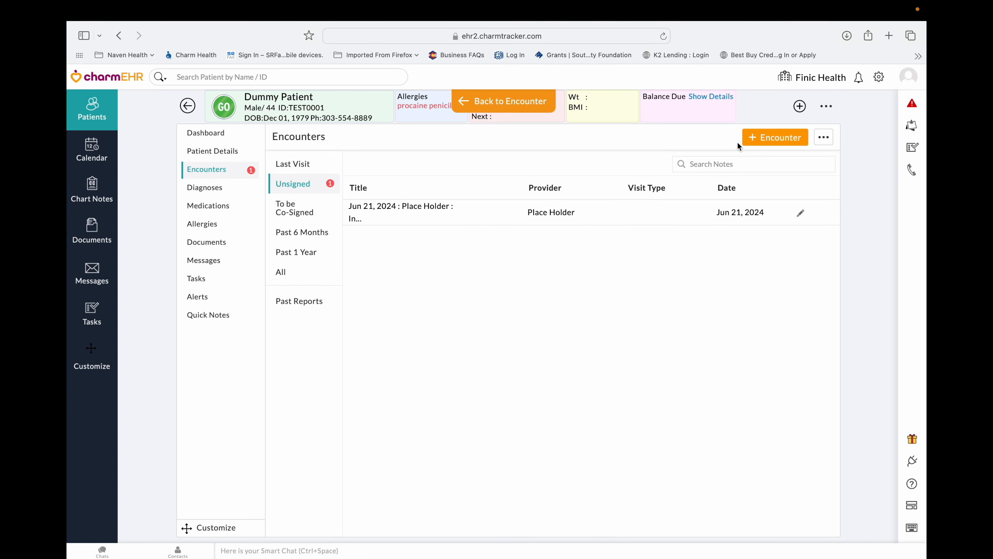
# Step: Create a fresh Jun 21, 2024 in-person encounter, keeping the default visit settings
pyautogui.click(765, 145)
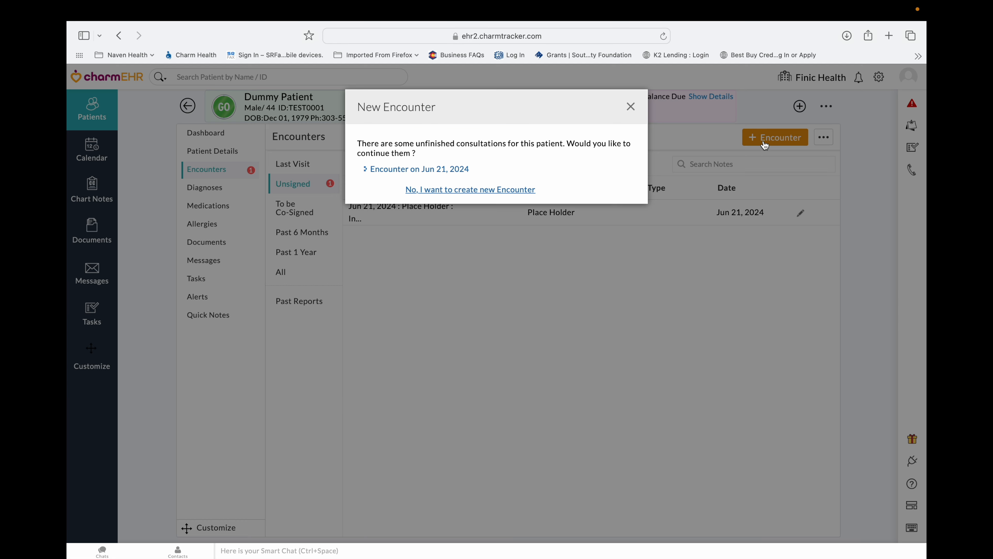
pyautogui.click(509, 190)
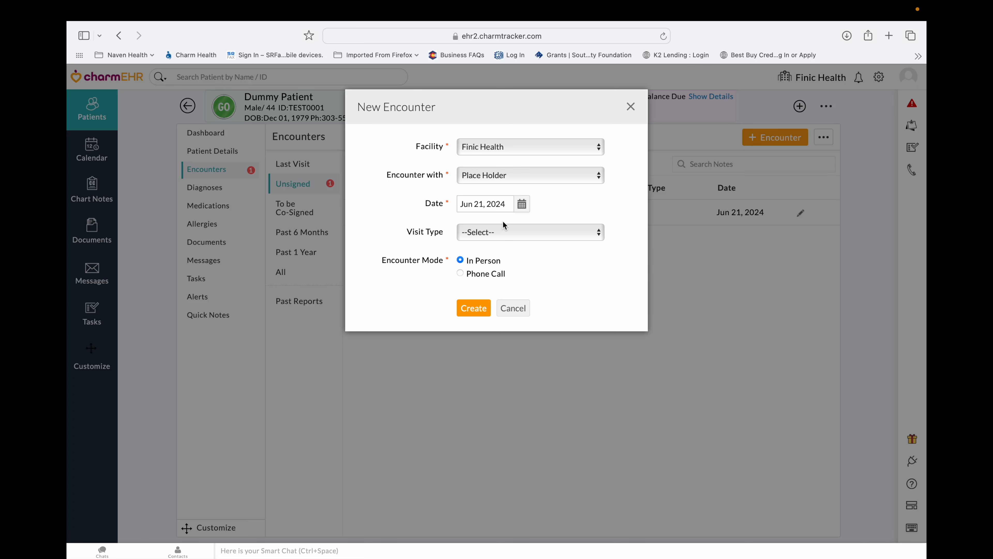
pyautogui.click(598, 234)
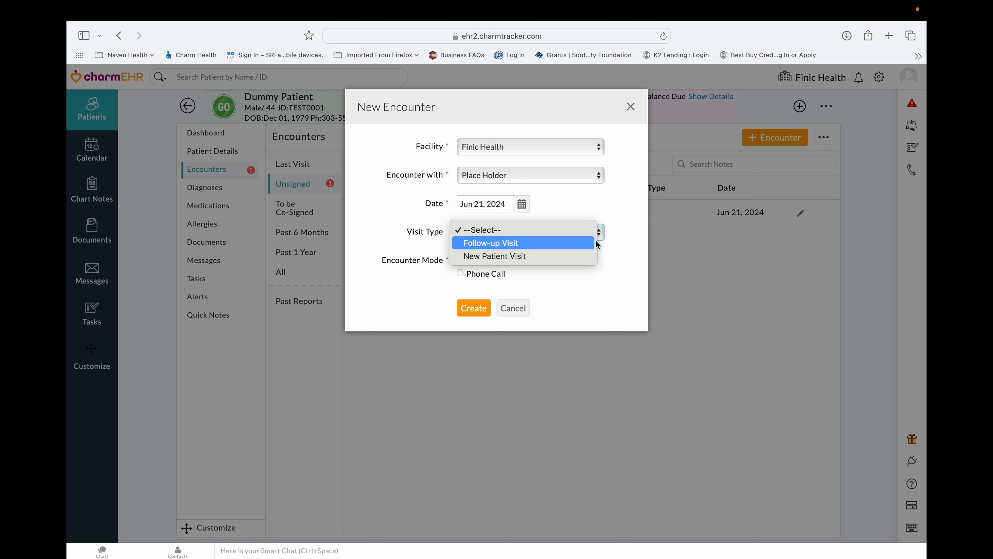
pyautogui.click(614, 232)
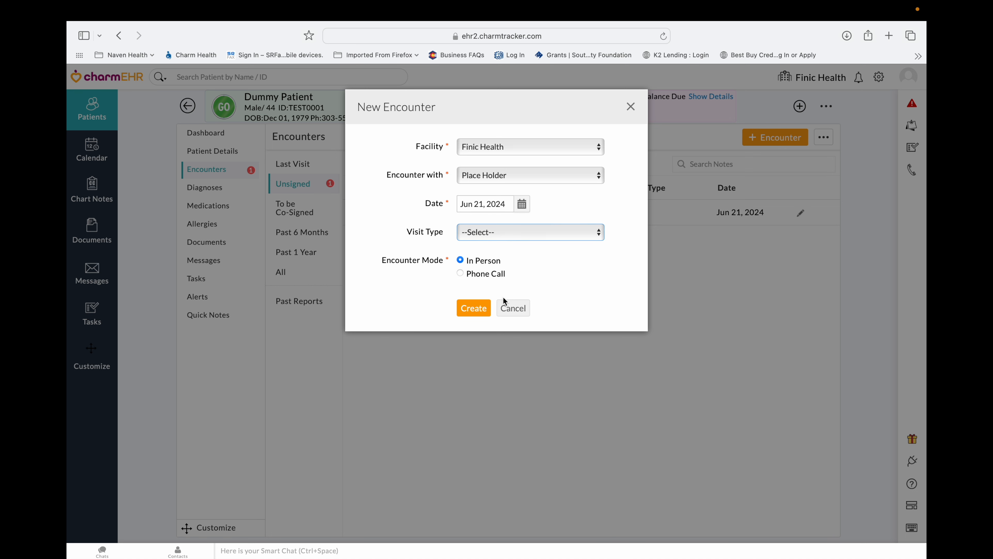
pyautogui.click(480, 311)
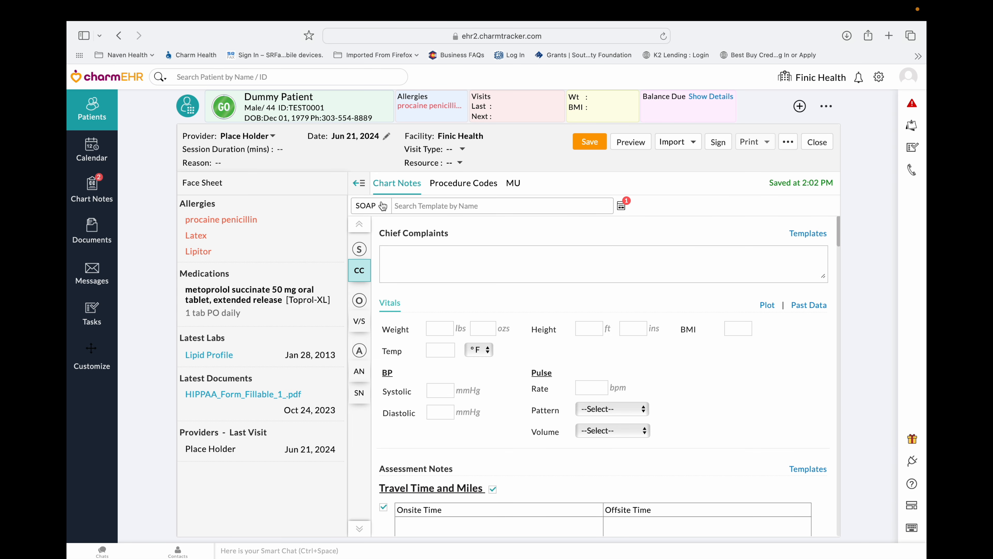
# Step: Delete the Infusion Chart_Practice template from the new encounter's applied templates
pyautogui.click(360, 184)
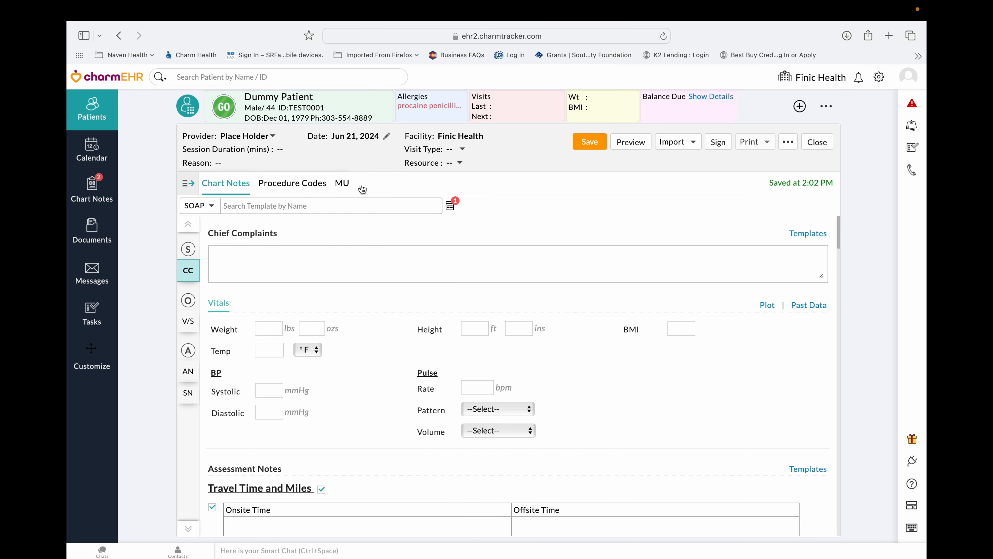
pyautogui.click(451, 207)
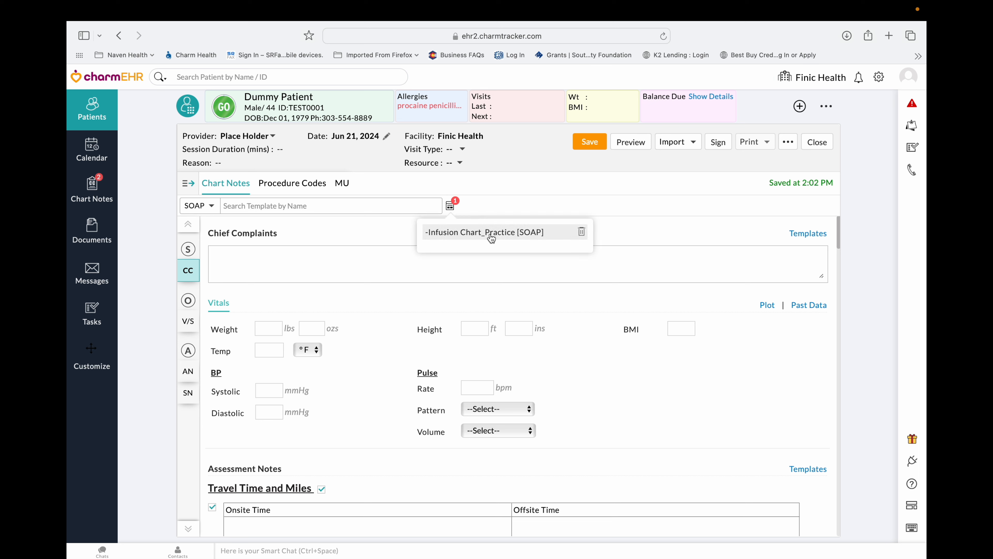
pyautogui.click(582, 233)
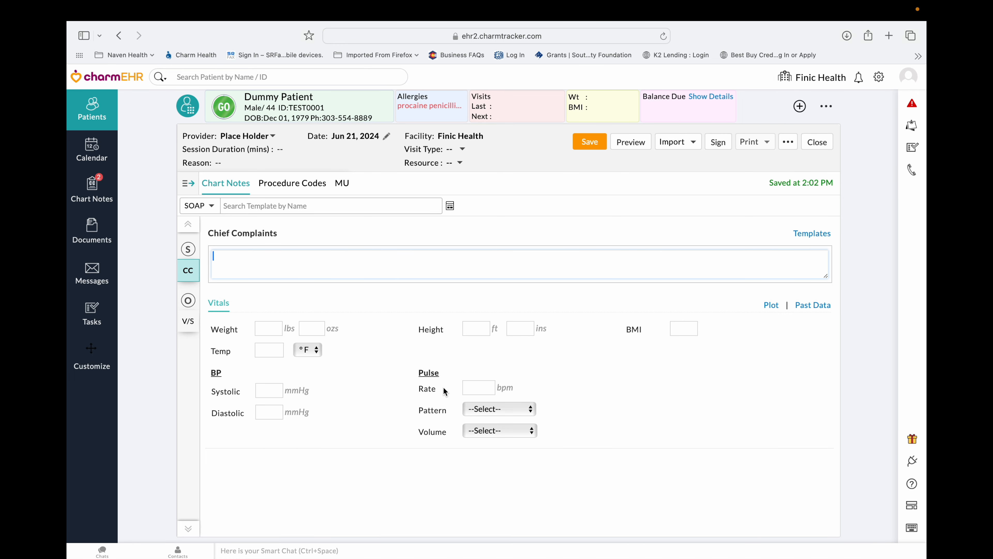
pyautogui.click(382, 208)
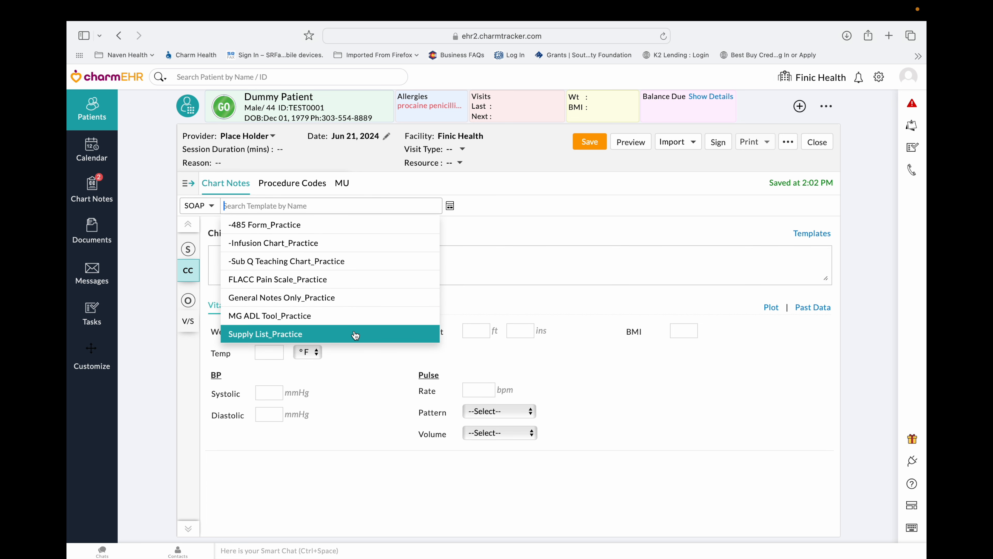
# Step: Apply the Supply List_Practice template and review its supply table down to Nursing Requests
pyautogui.click(355, 335)
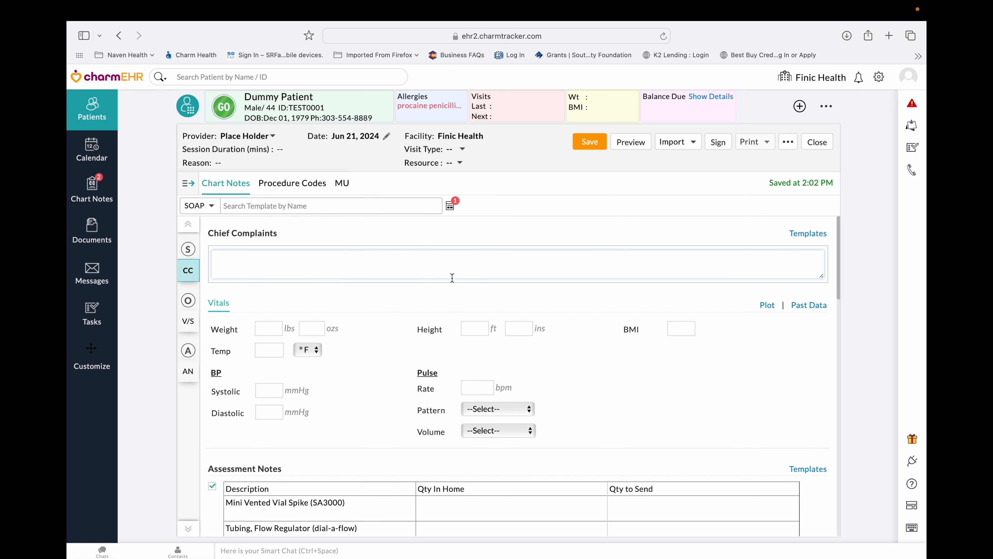
pyautogui.scroll(-5, 452, 277)
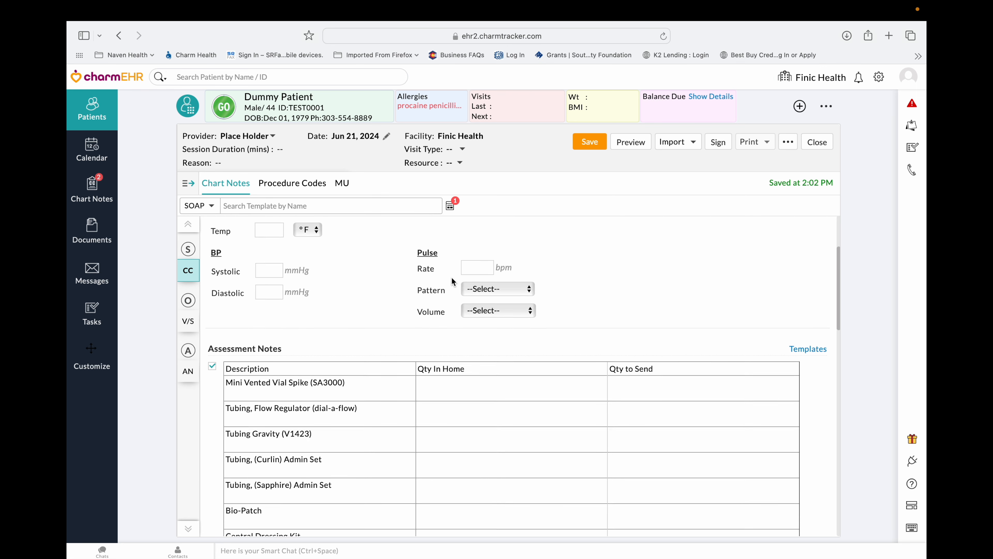
pyautogui.scroll(-2, 452, 277)
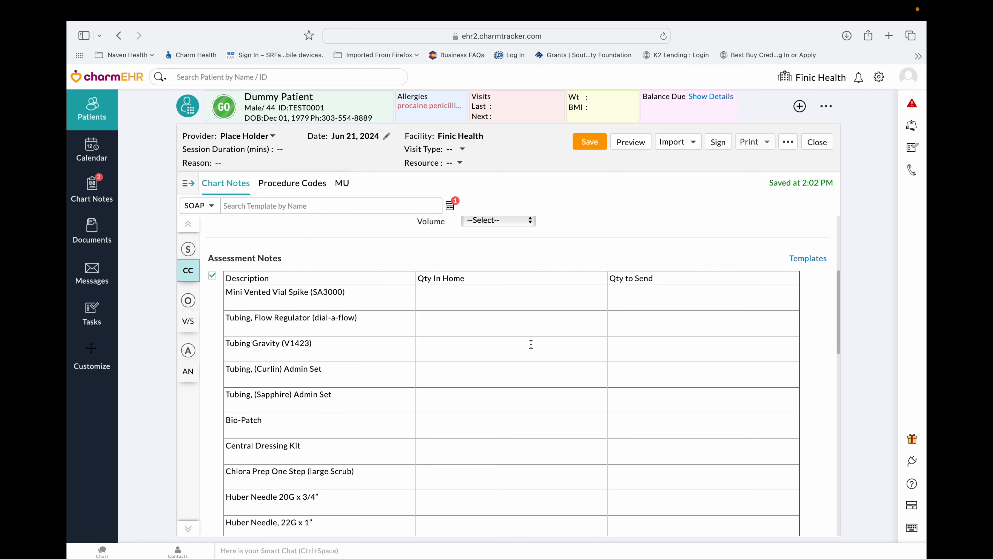
pyautogui.scroll(-1, 530, 344)
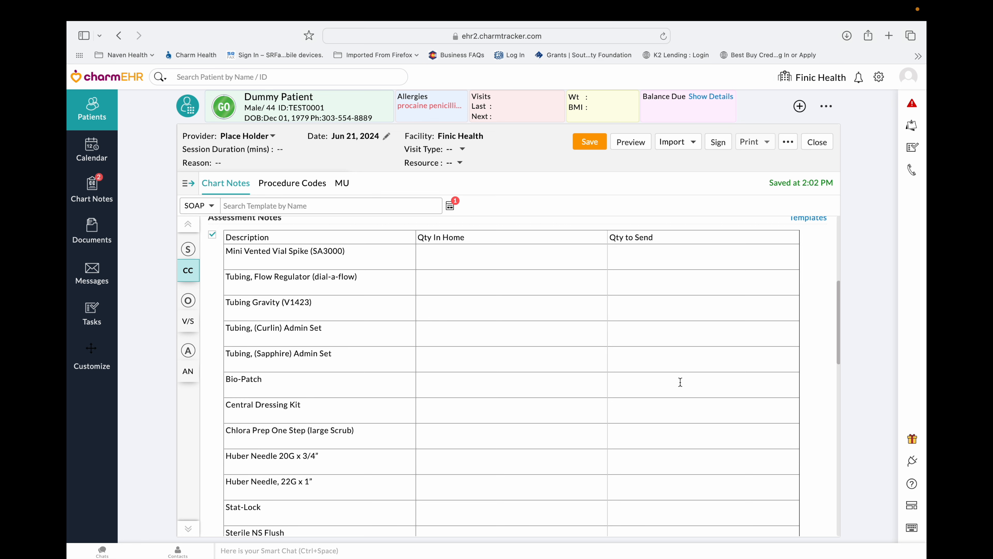
pyautogui.scroll(-5, 681, 377)
pyautogui.scroll(-10, 681, 382)
pyautogui.scroll(-7, 681, 382)
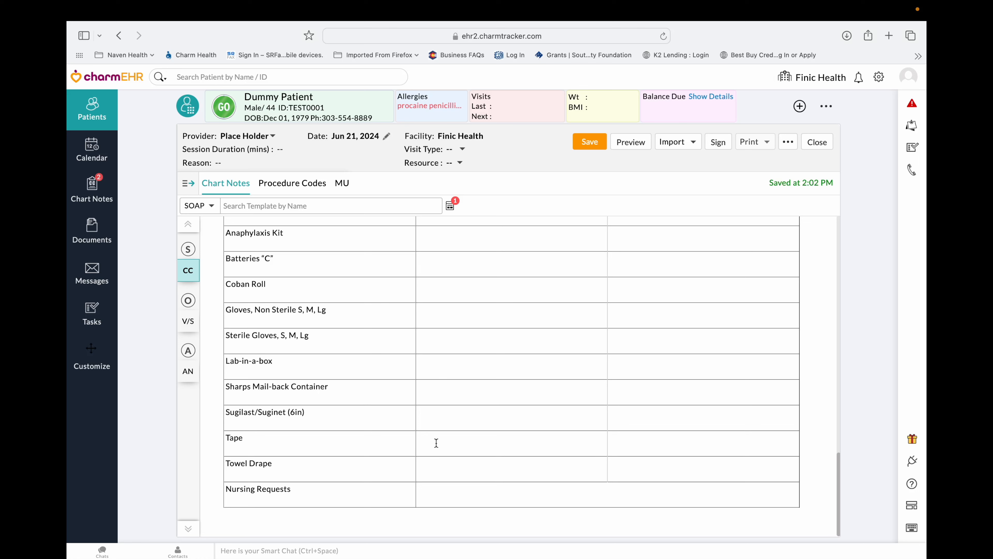
pyautogui.click(465, 492)
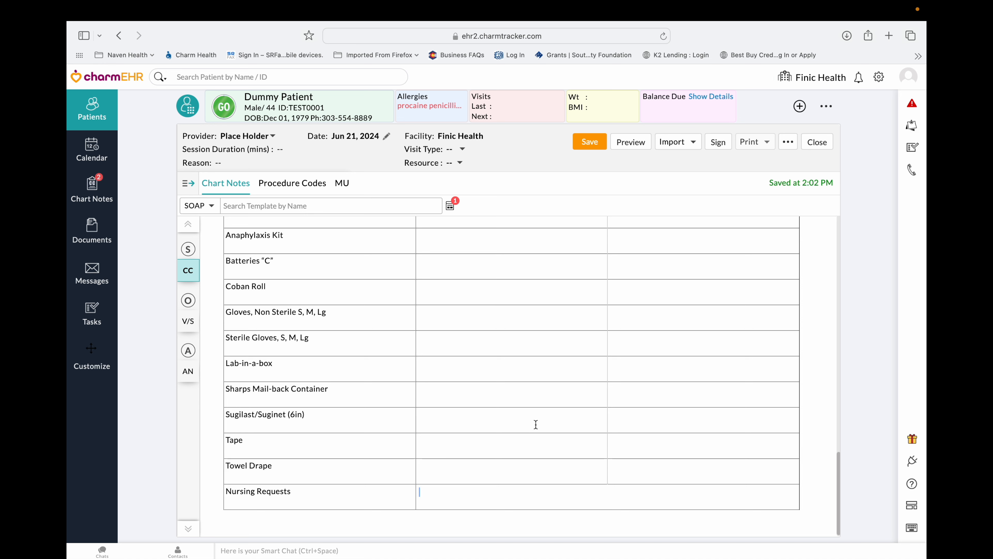
# Step: Sign the Supply List encounter and show all encounters, now two Jun 21, 2024 visits
pyautogui.click(495, 390)
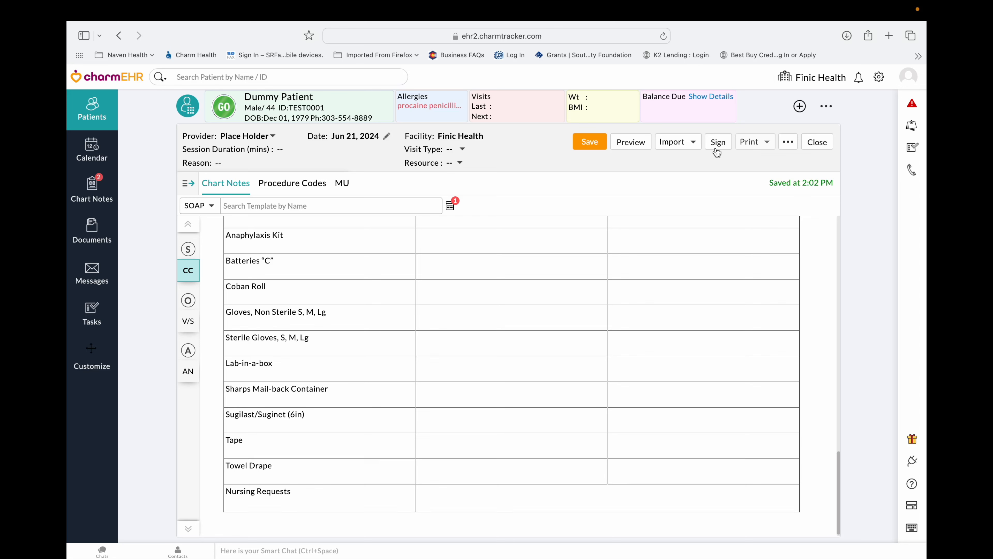
pyautogui.click(721, 146)
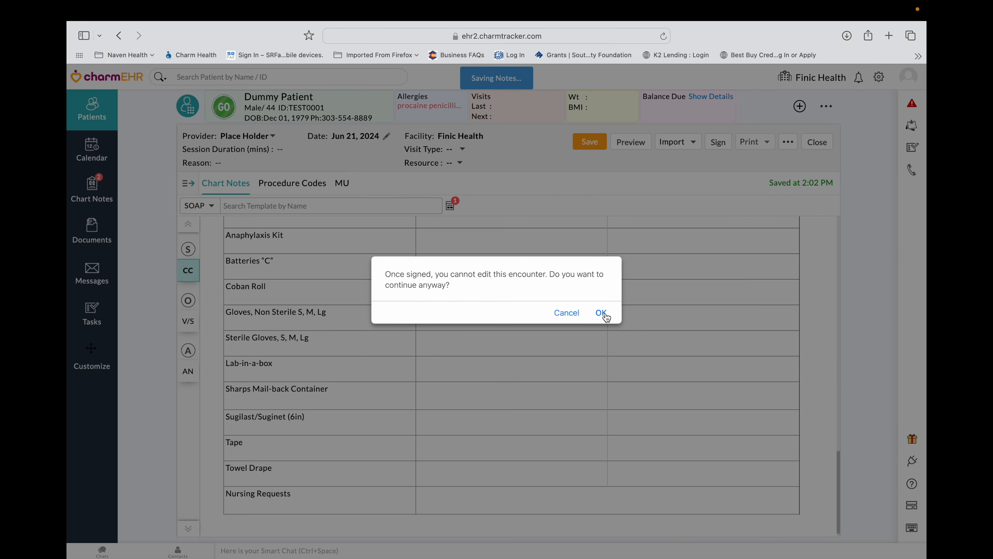
pyautogui.click(602, 313)
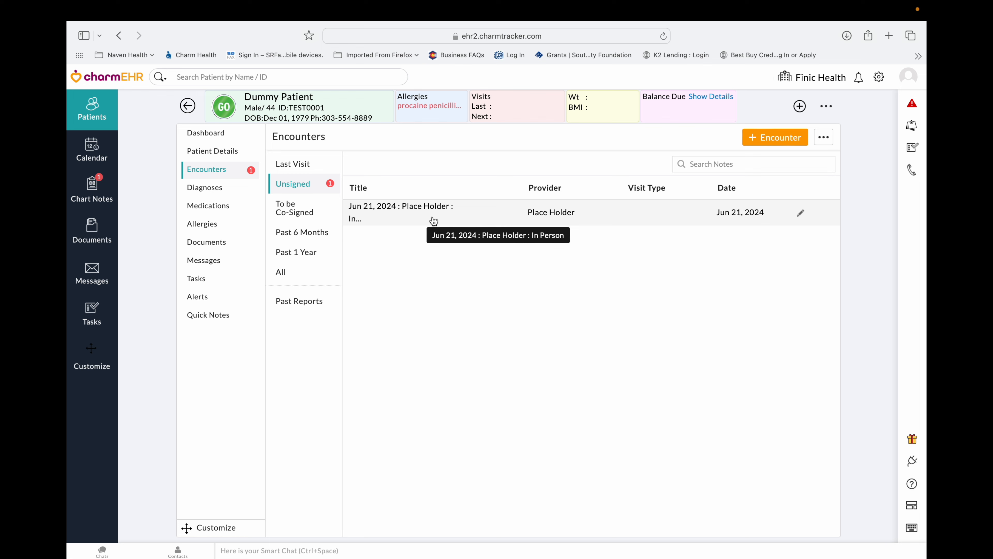
pyautogui.click(297, 277)
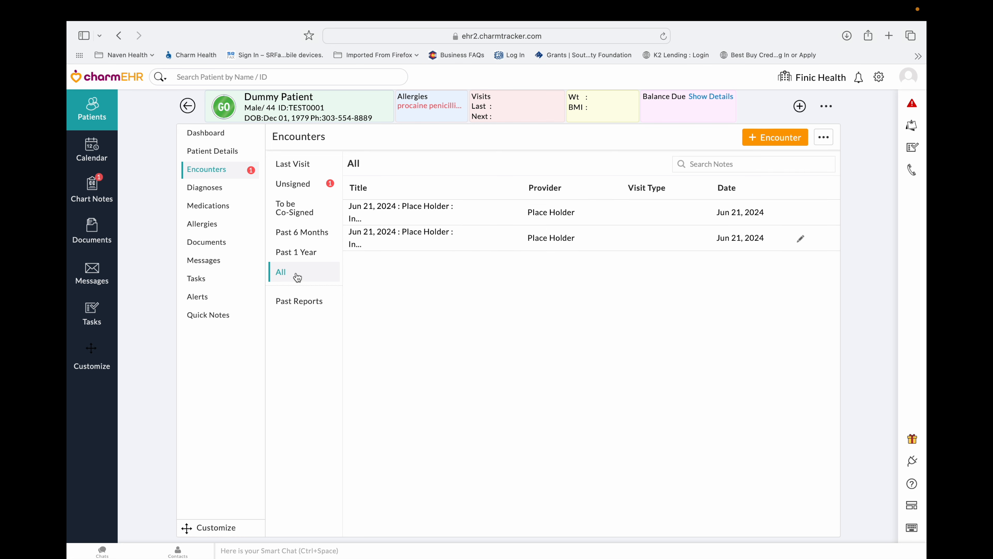